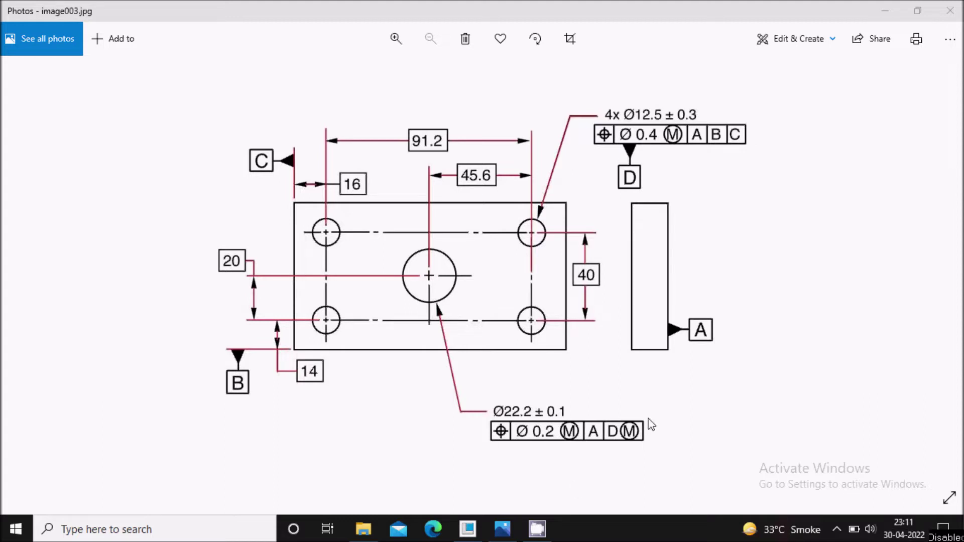
# Switch to Creo Parametric and set up a new solid part named plate without using the default template.
pyautogui.click(502, 531)
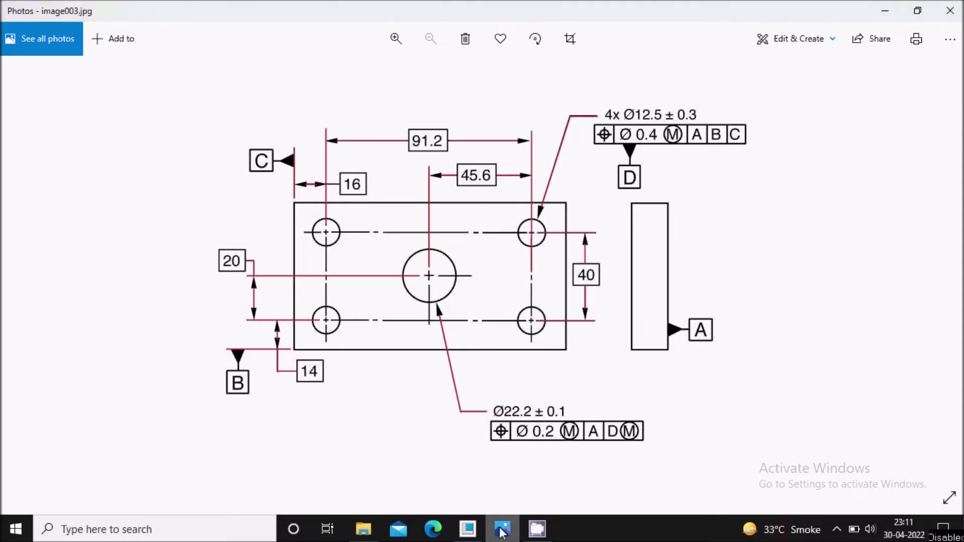
pyautogui.click(468, 529)
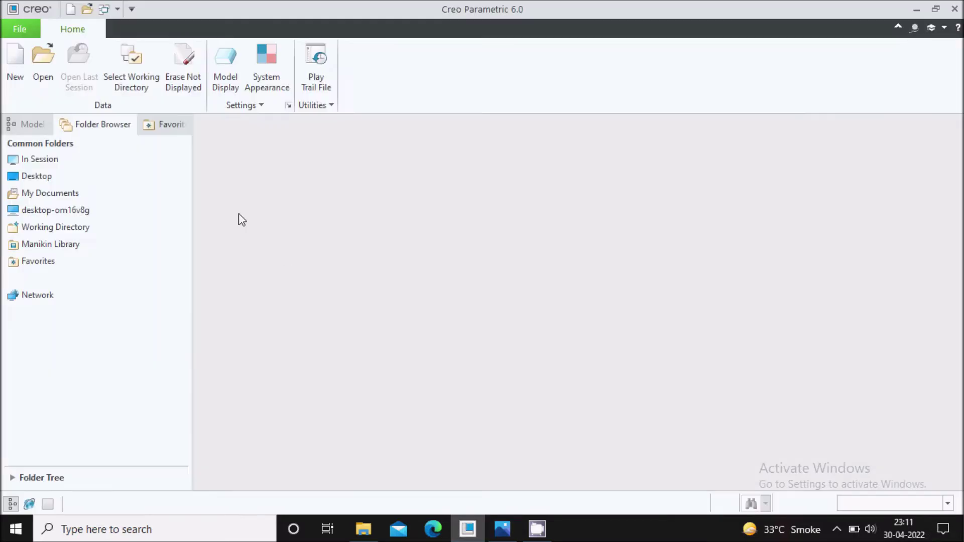
pyautogui.click(23, 70)
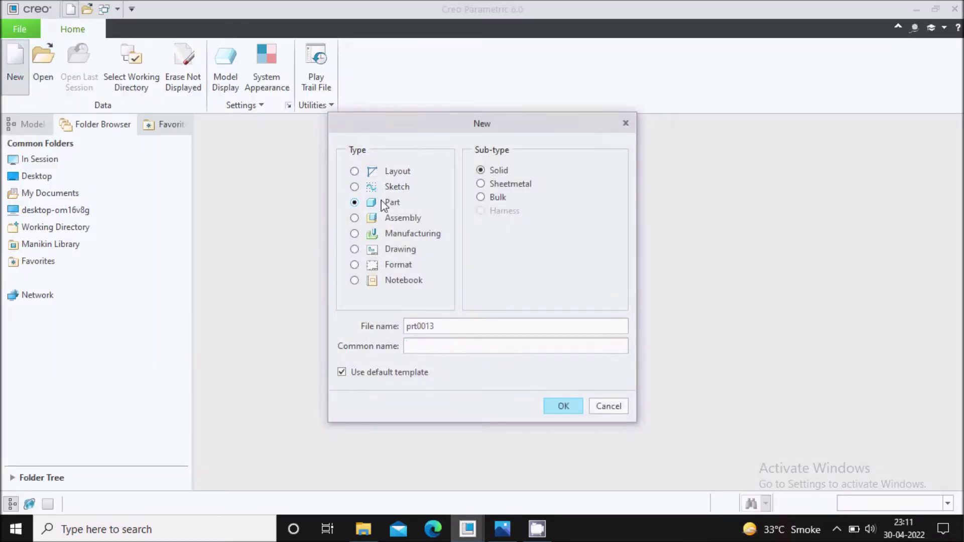
pyautogui.click(343, 372)
pyautogui.moveTo(449, 330); pyautogui.dragTo(406, 331)
pyautogui.write('plate')
pyautogui.click(564, 407)
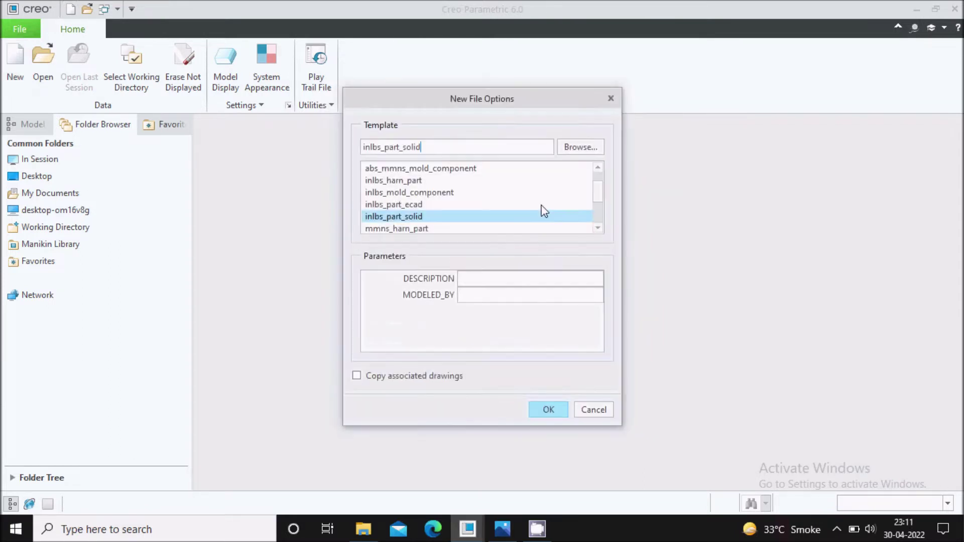
# Choose the mmns_part_solid template for the new part and create it.
pyautogui.click(598, 228)
pyautogui.click(598, 229)
pyautogui.moveTo(600, 201); pyautogui.dragTo(599, 209)
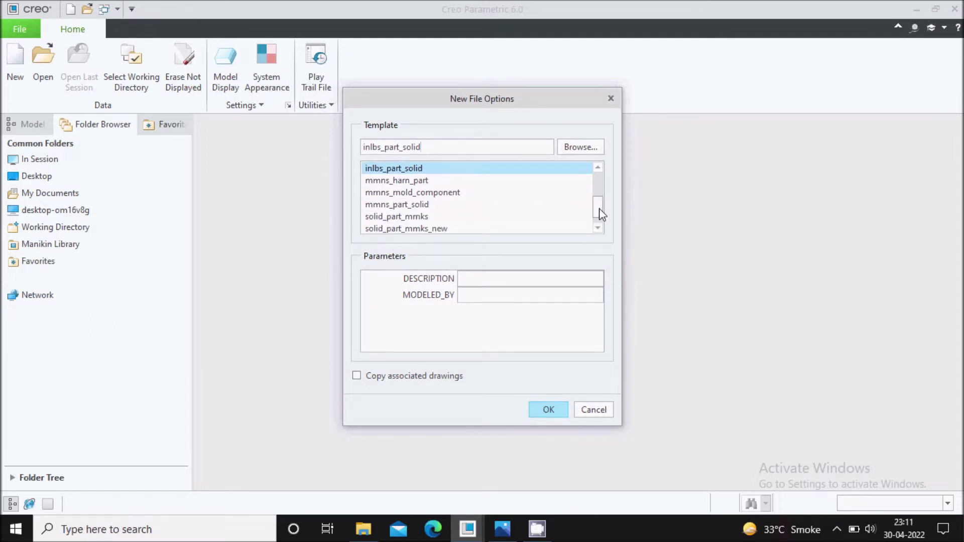
pyautogui.click(422, 206)
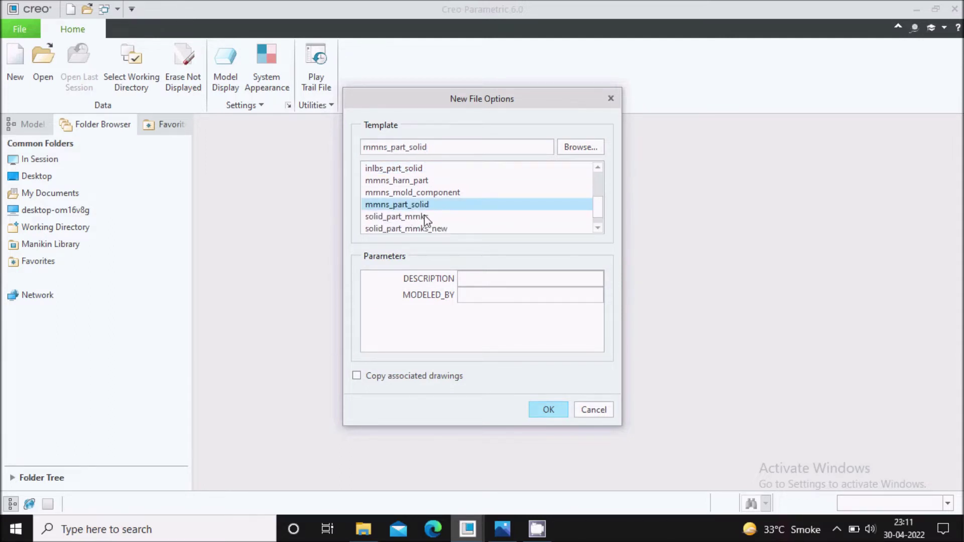
pyautogui.click(549, 410)
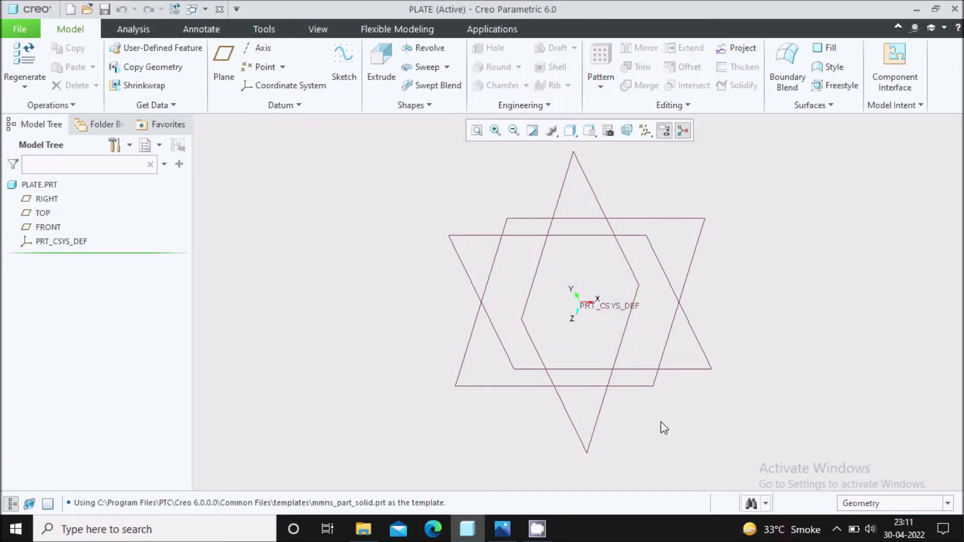
# Consult the reference drawing, start an Extrude with its sketch on the FRONT plane, and orient the view parallel to the sketch.
pyautogui.click(506, 531)
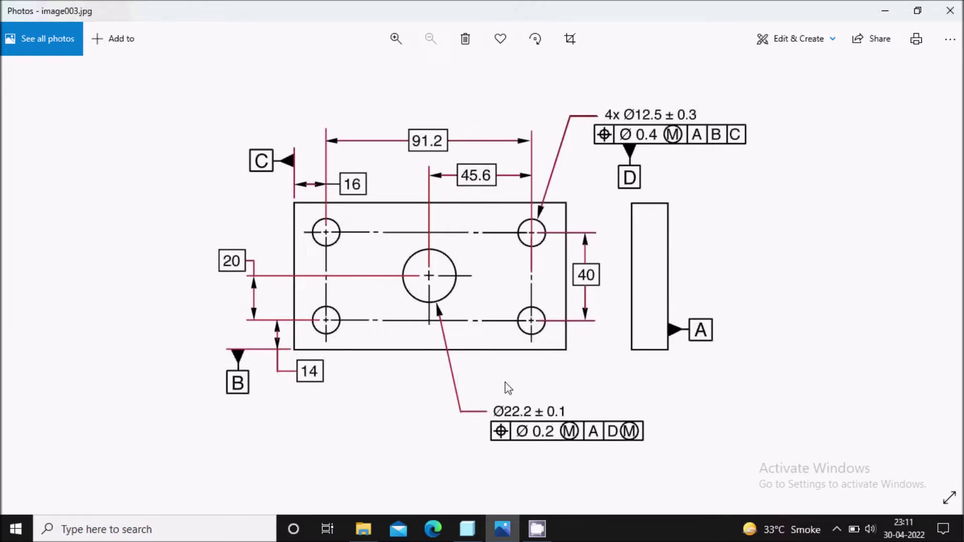
pyautogui.click(500, 530)
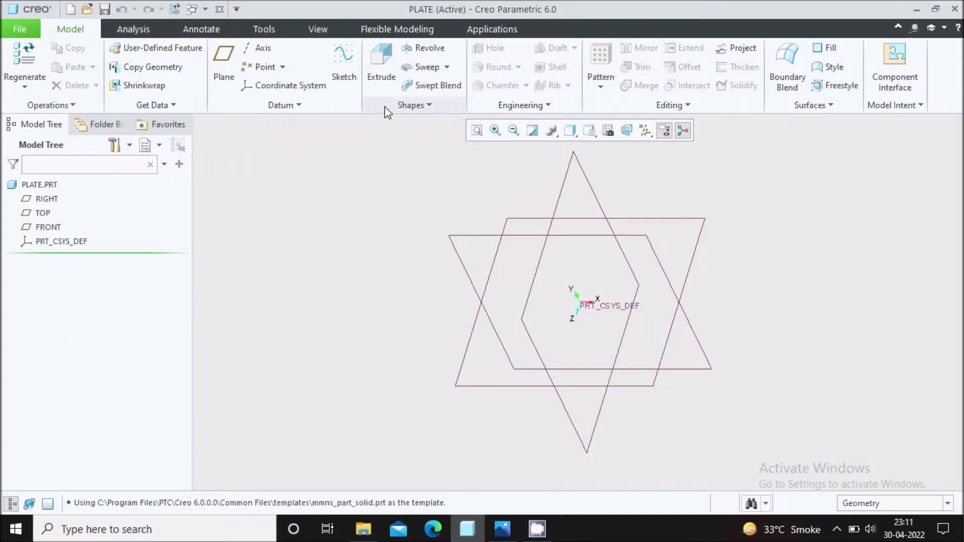
pyautogui.click(381, 65)
pyautogui.click(50, 229)
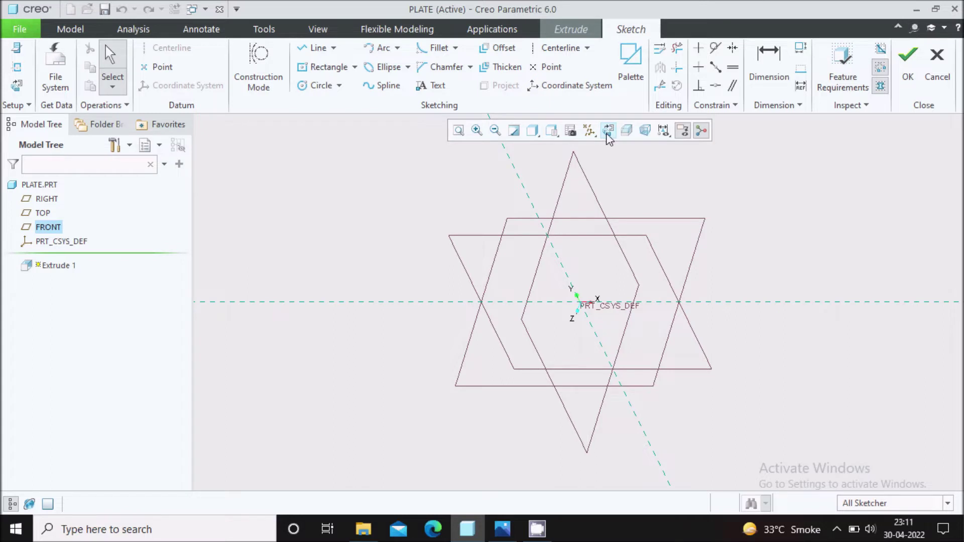
pyautogui.click(608, 133)
# Sketch a center rectangle on the origin, about 422 by 272.5 mm, and place its dimensions clear of the outline.
pyautogui.click(355, 67)
pyautogui.click(359, 118)
pyautogui.click(581, 302)
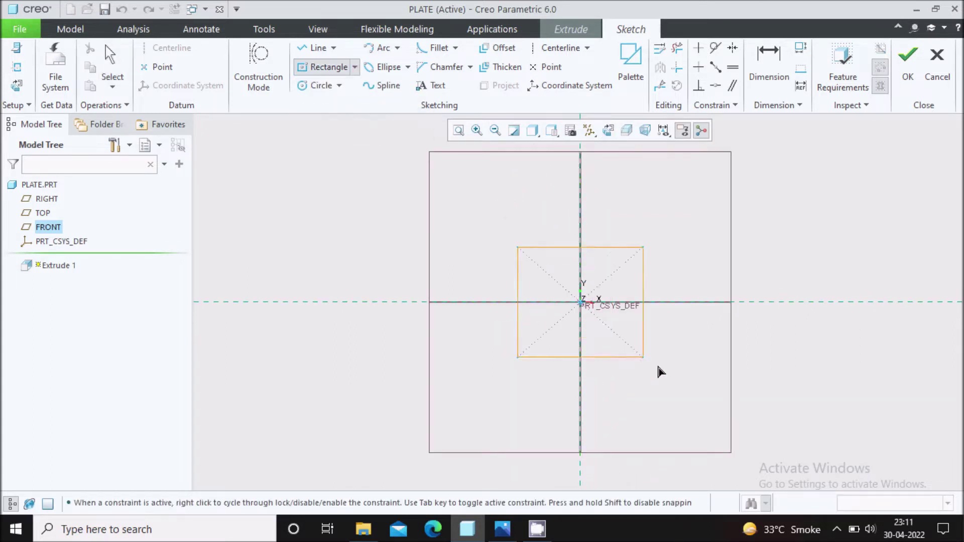
pyautogui.click(706, 382)
pyautogui.middleClick(595, 255)
pyautogui.moveTo(560, 365); pyautogui.dragTo(574, 411)
pyautogui.moveTo(697, 328); pyautogui.dragTo(735, 324)
# Check the hole spacing on the reference drawing and set the rectangle's width to 123.2 mm.
pyautogui.click(502, 529)
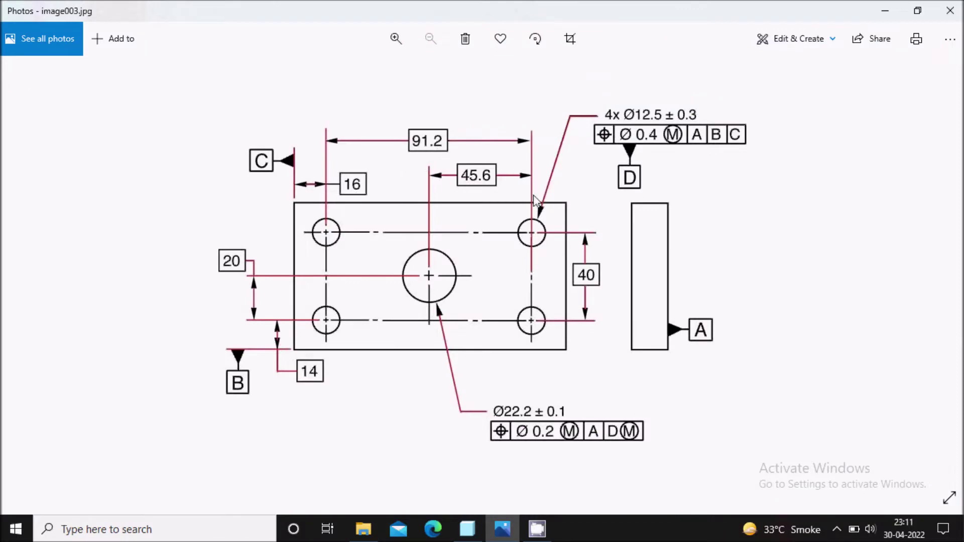
pyautogui.click(504, 529)
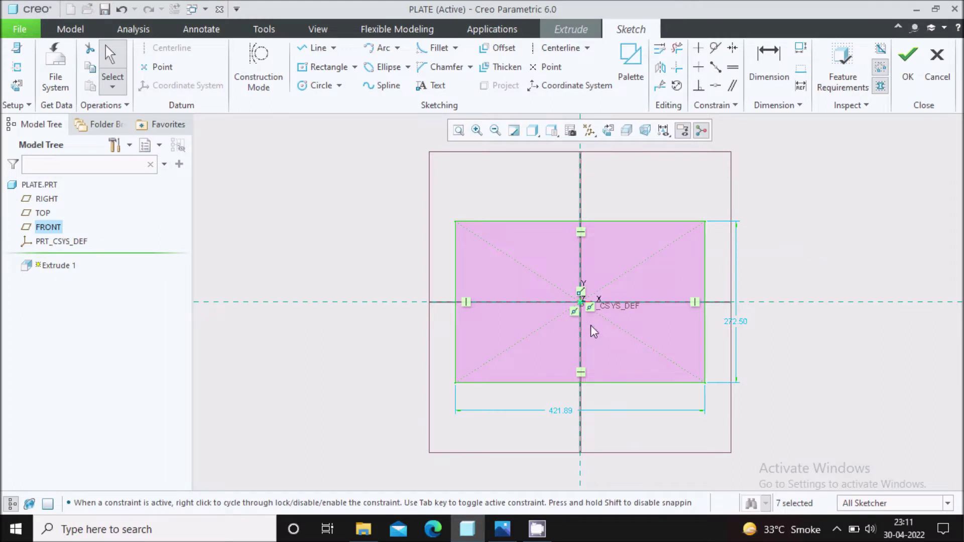
pyautogui.doubleClick(563, 413)
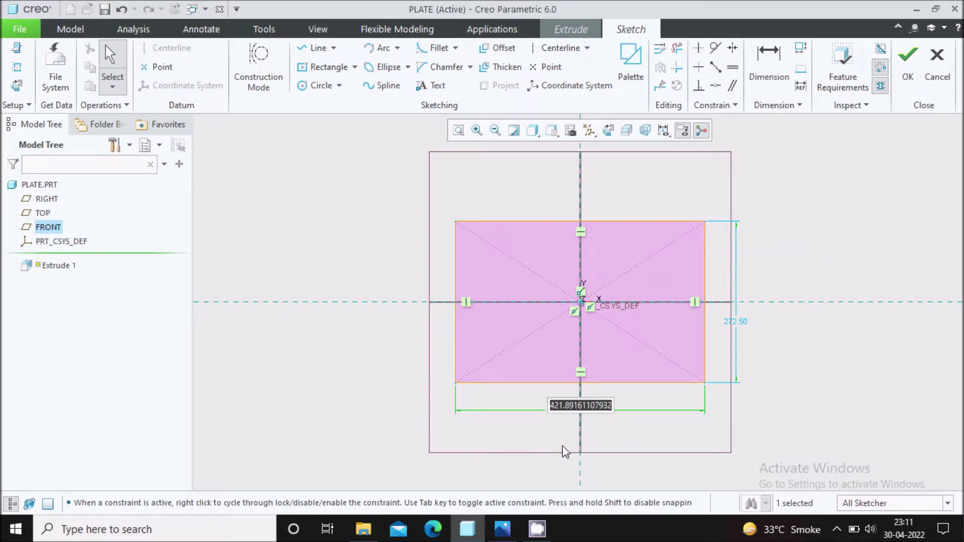
pyautogui.press('BackSpace')
pyautogui.write('91.2+16')
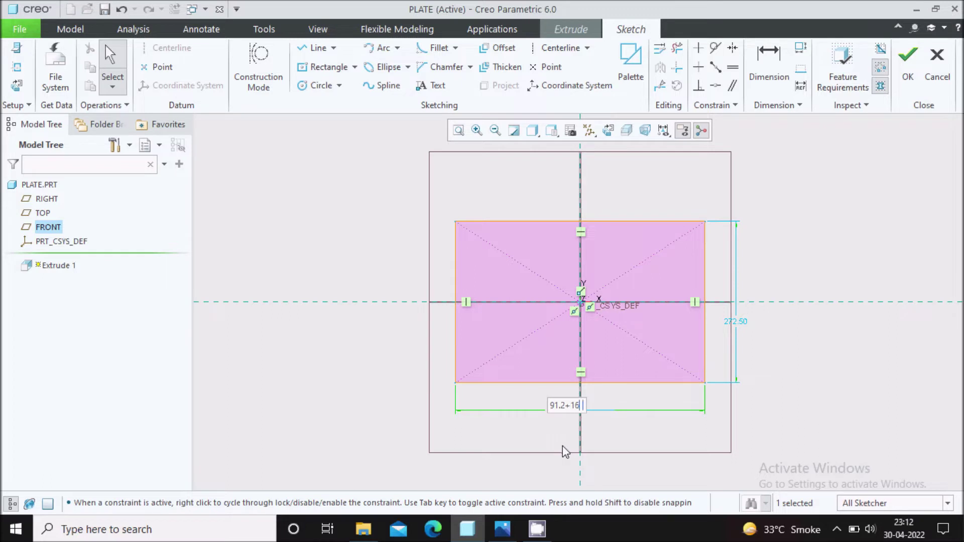
pyautogui.press('Return')
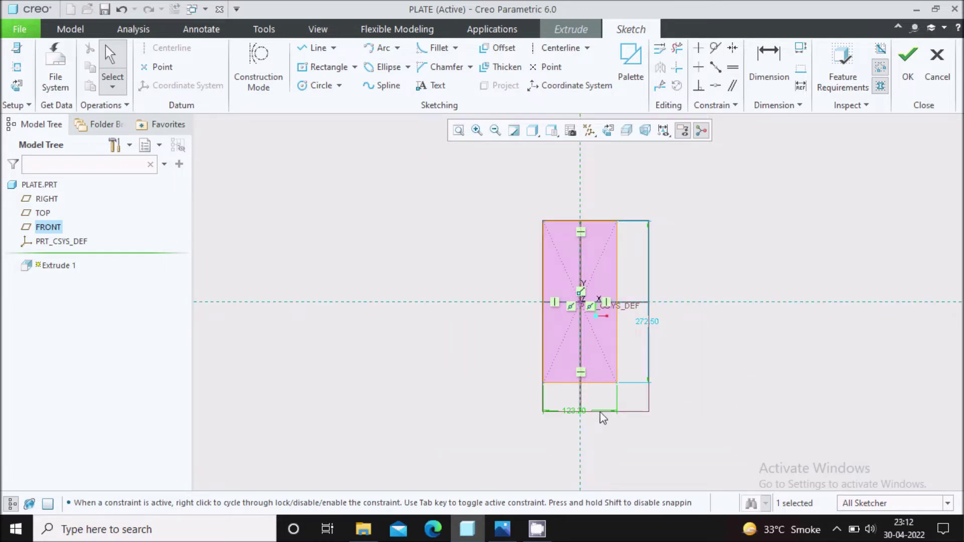
# Set the rectangle's height to 40+14*2 (68 mm), following the reference drawing.
pyautogui.scroll(-4, 577, 422)
pyautogui.moveTo(552, 418); pyautogui.dragTo(549, 391)
pyautogui.scroll(2, 570, 480)
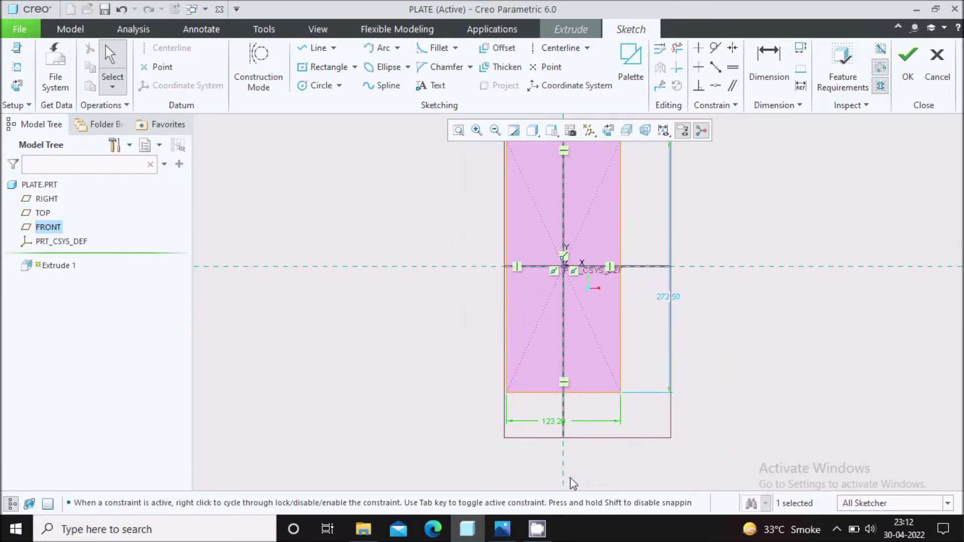
pyautogui.doubleClick(664, 298)
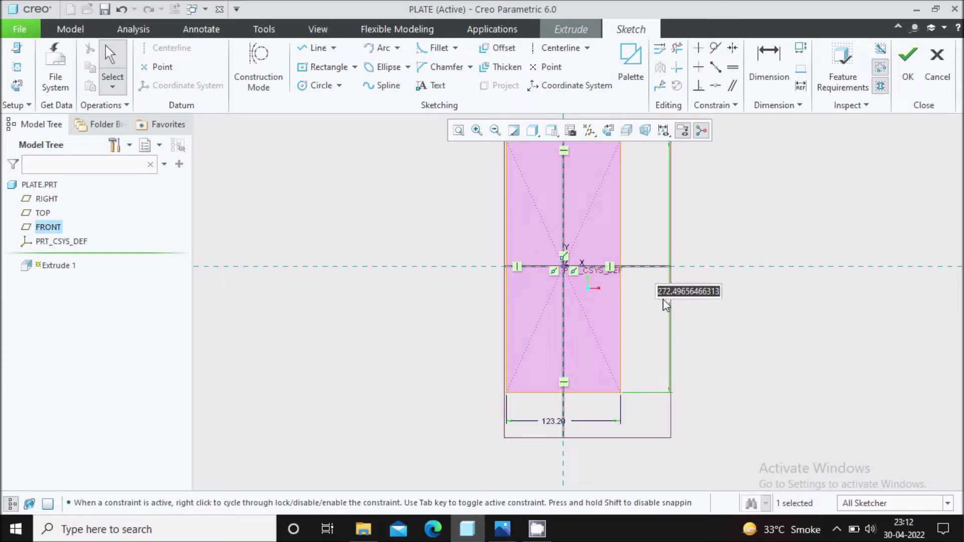
pyautogui.click(503, 529)
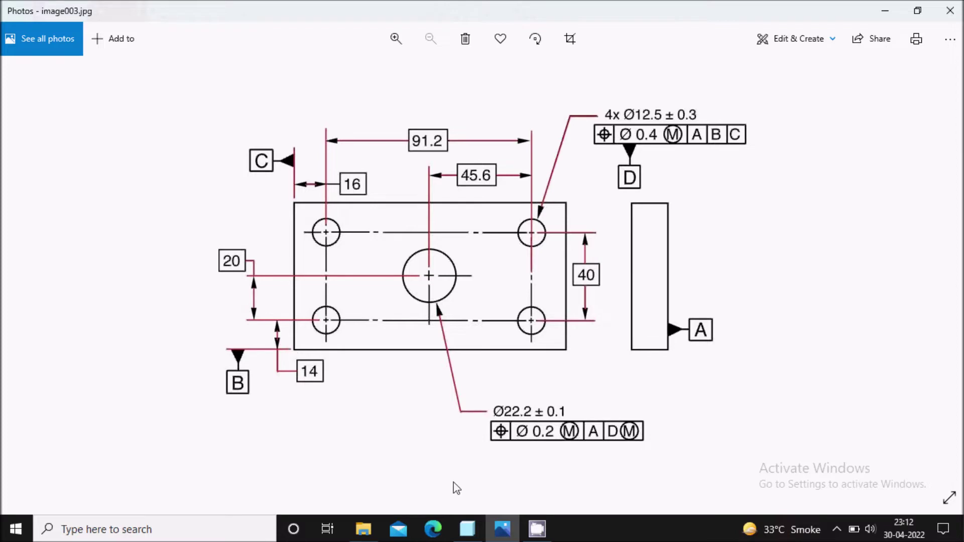
pyautogui.click(502, 529)
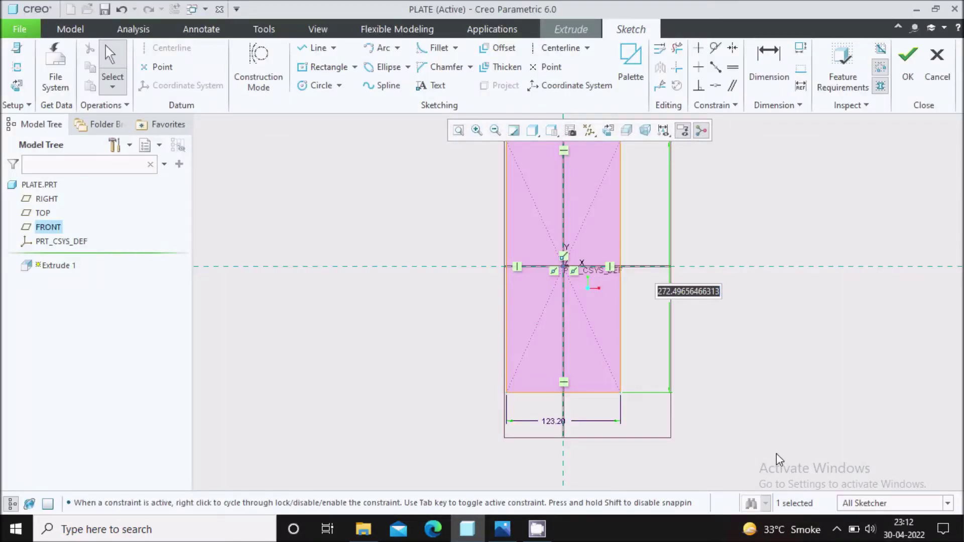
pyautogui.write('40+14*2')
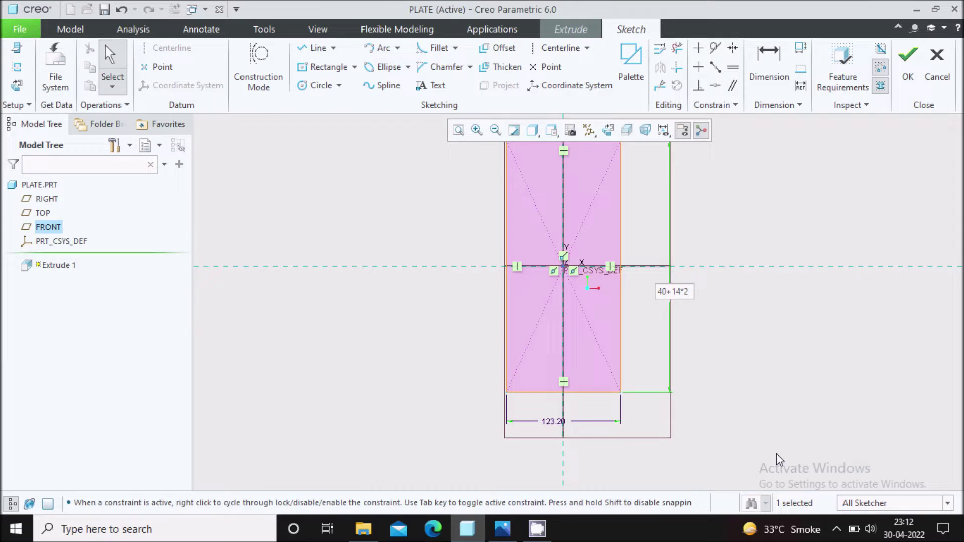
pyautogui.press('Return')
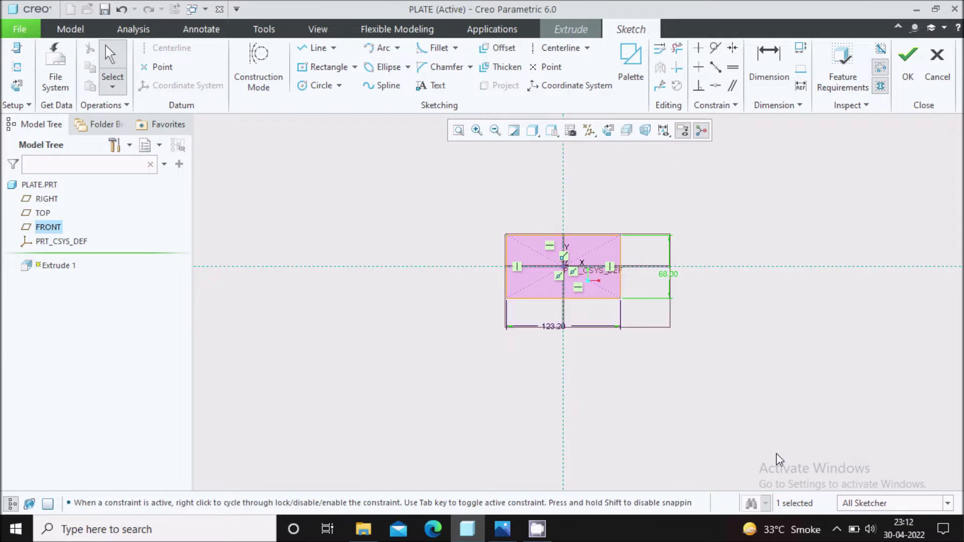
# Reposition the rectangle's height and width dimensions closer to its outline.
pyautogui.scroll(8, 664, 261)
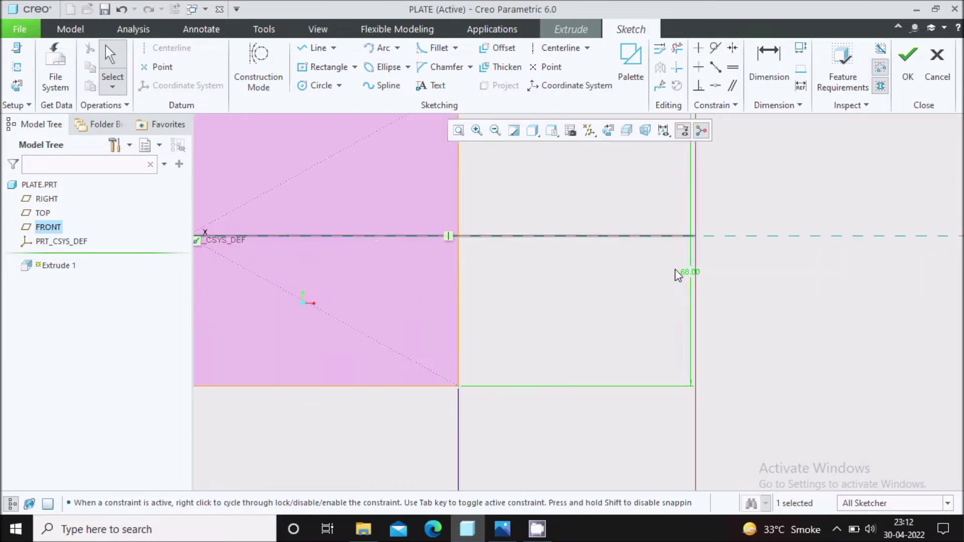
pyautogui.moveTo(691, 276); pyautogui.dragTo(598, 283)
pyautogui.scroll(-8, 646, 340)
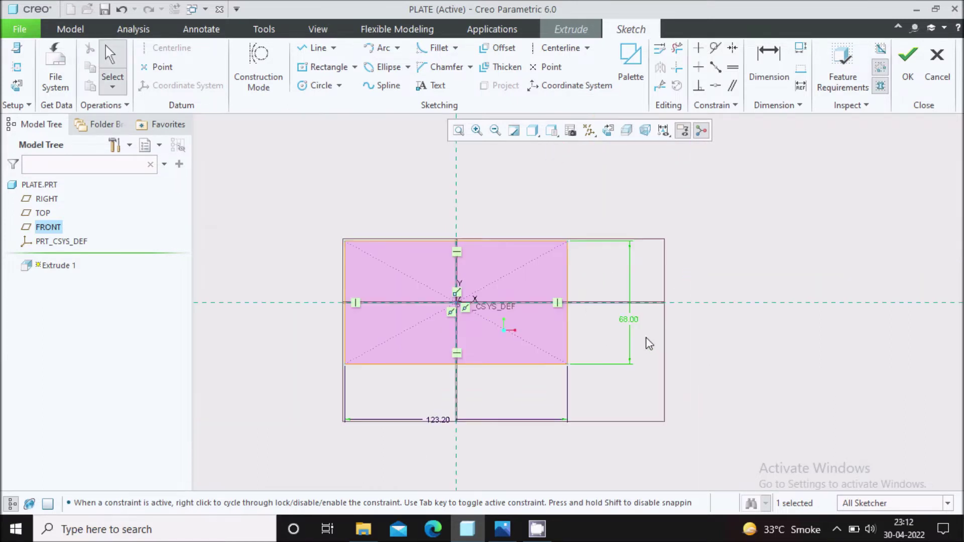
pyautogui.moveTo(440, 422); pyautogui.dragTo(463, 389)
# Check the side view on the reference drawing, finish the sketch and extrude the rectangle 20 mm as a solid.
pyautogui.click(502, 529)
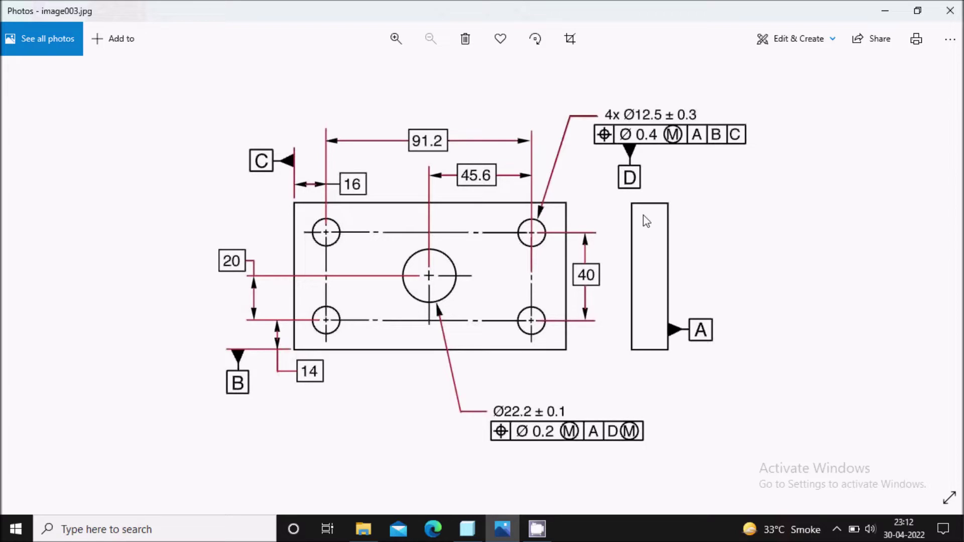
pyautogui.click(510, 523)
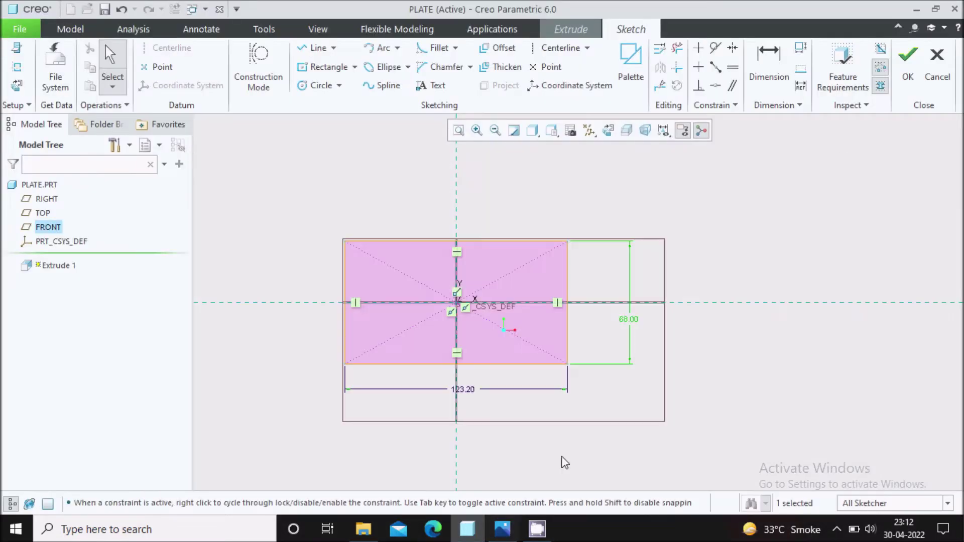
pyautogui.click(912, 86)
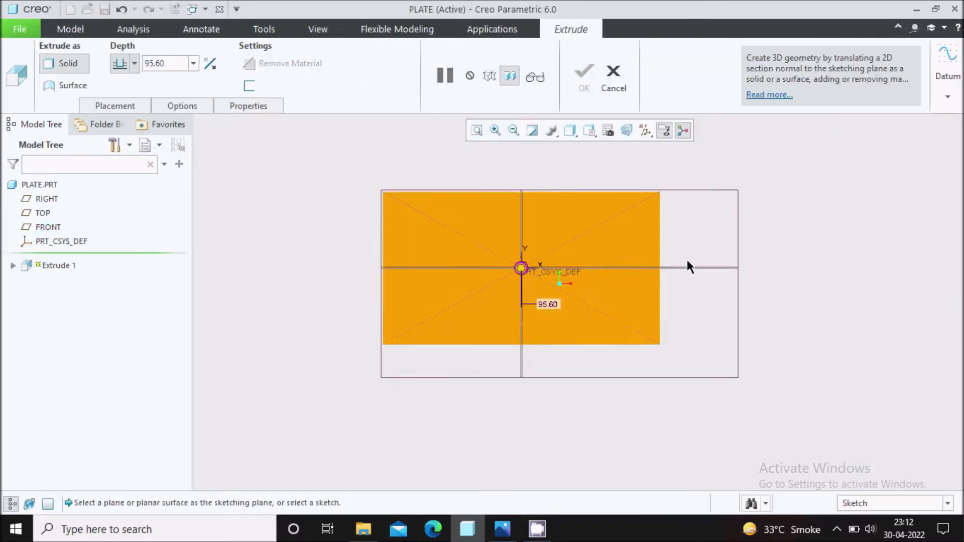
pyautogui.doubleClick(168, 62)
pyautogui.write('2')
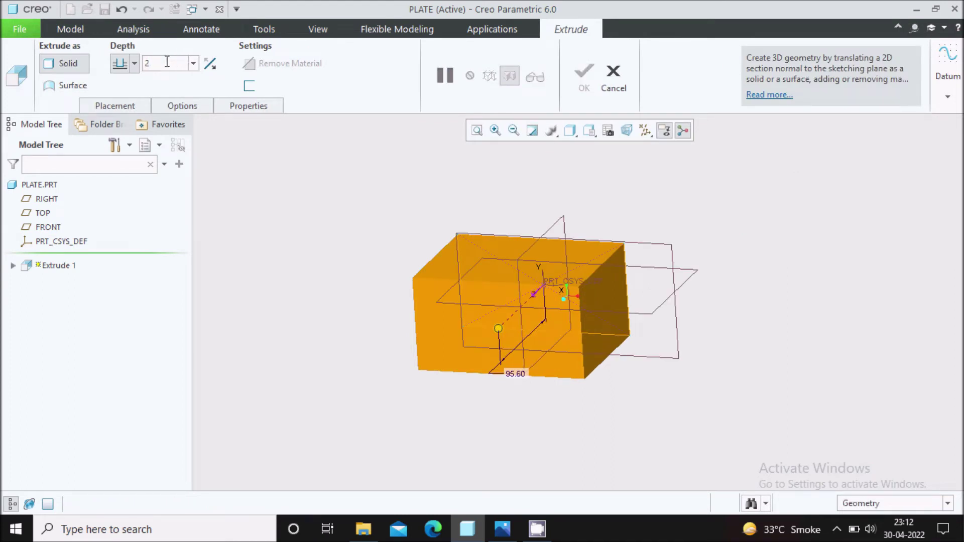
pyautogui.write('0')
pyautogui.press('Return')
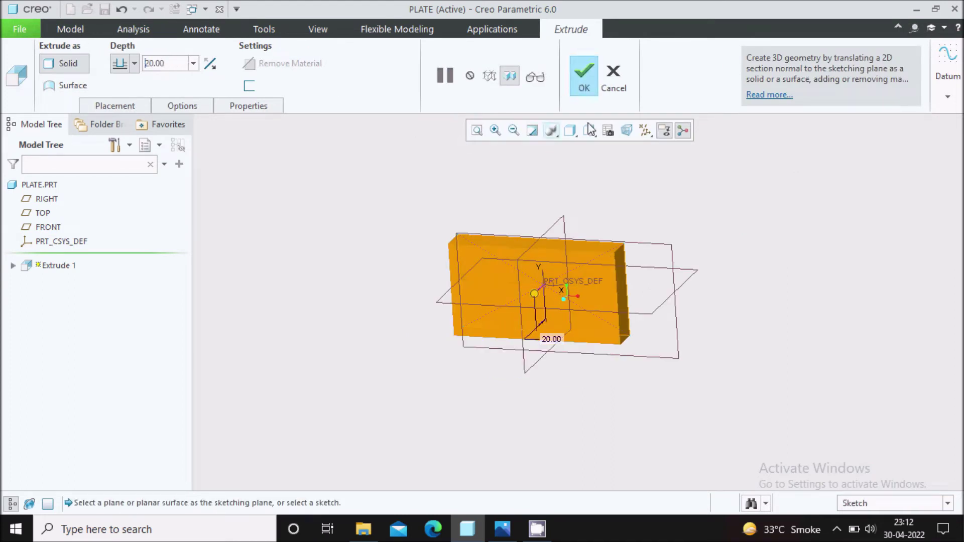
pyautogui.click(587, 74)
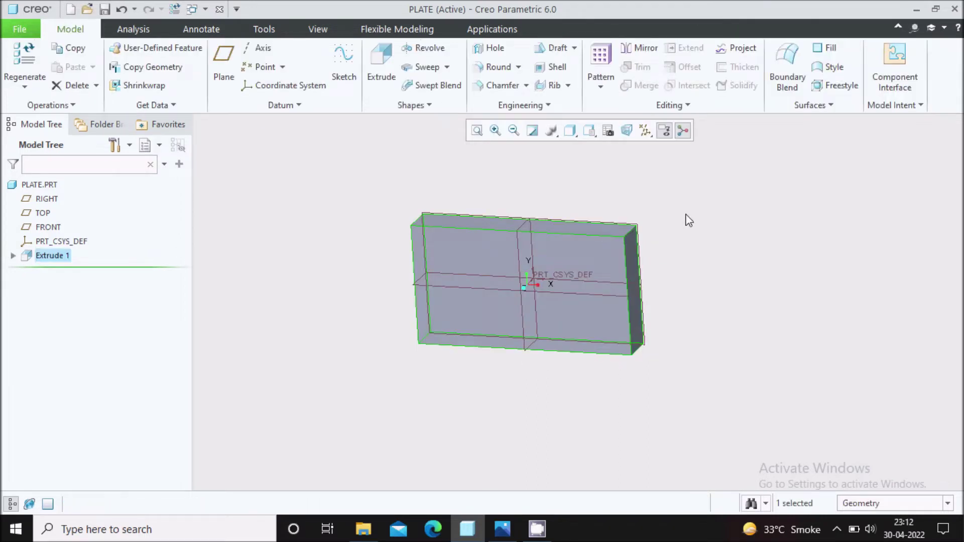
# Hide the display of all datum features around the plate.
pyautogui.scroll(-3, 561, 175)
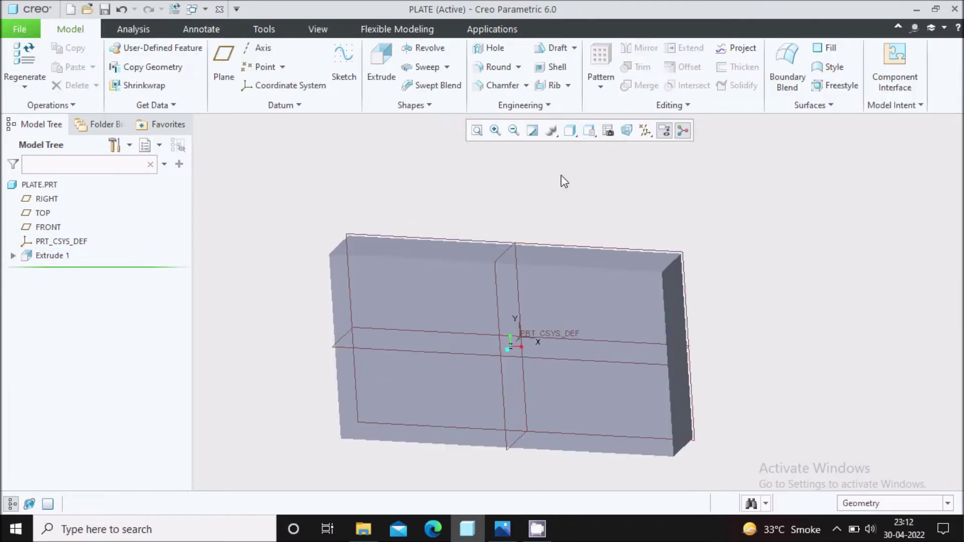
pyautogui.click(646, 130)
pyautogui.click(678, 147)
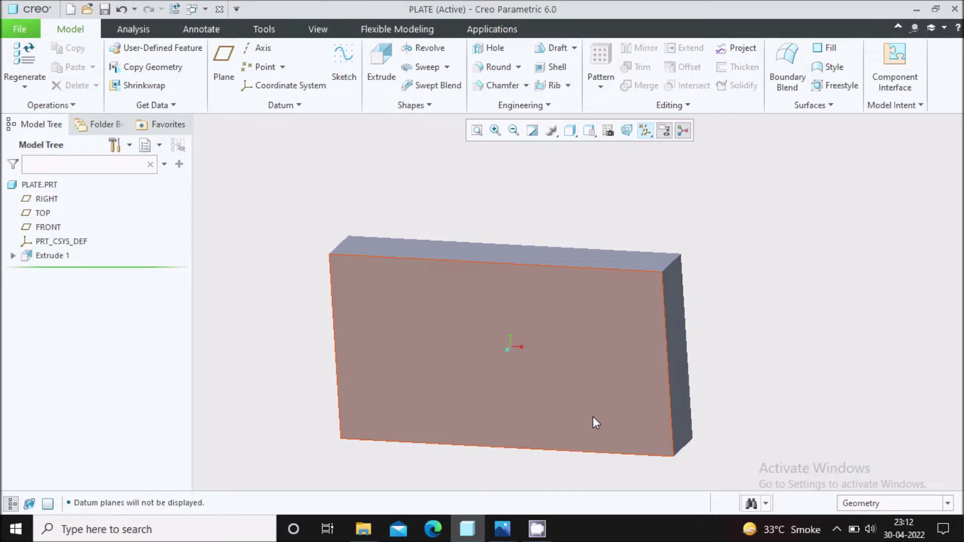
# Check the reference drawing and place a simple hole on the front face, referenced about 14 mm from the top edge and 19 mm from the right edge.
pyautogui.click(502, 529)
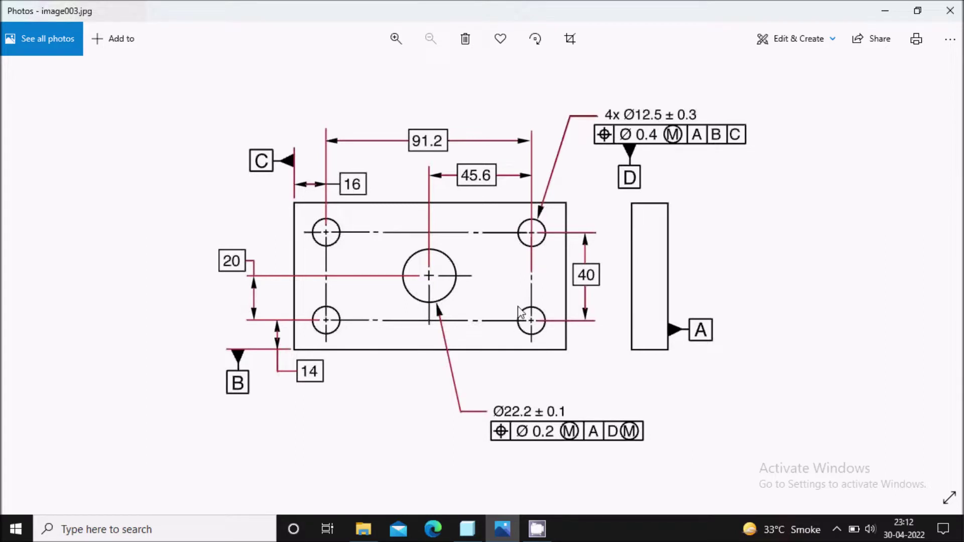
pyautogui.click(502, 531)
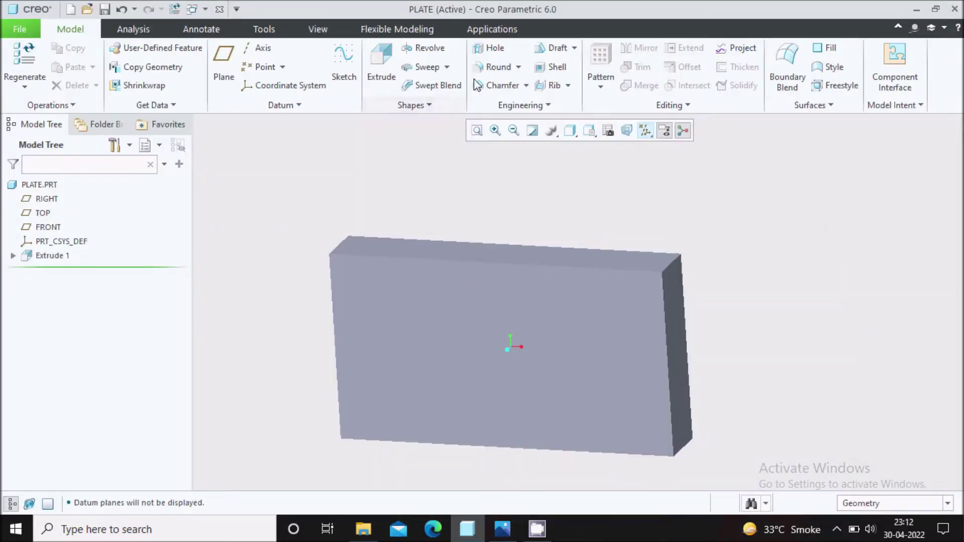
pyautogui.click(491, 49)
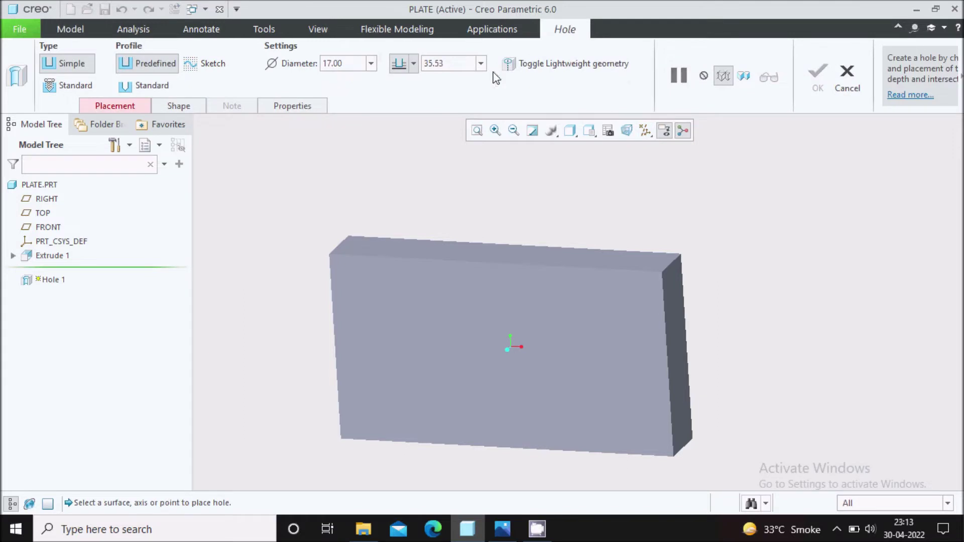
pyautogui.click(614, 309)
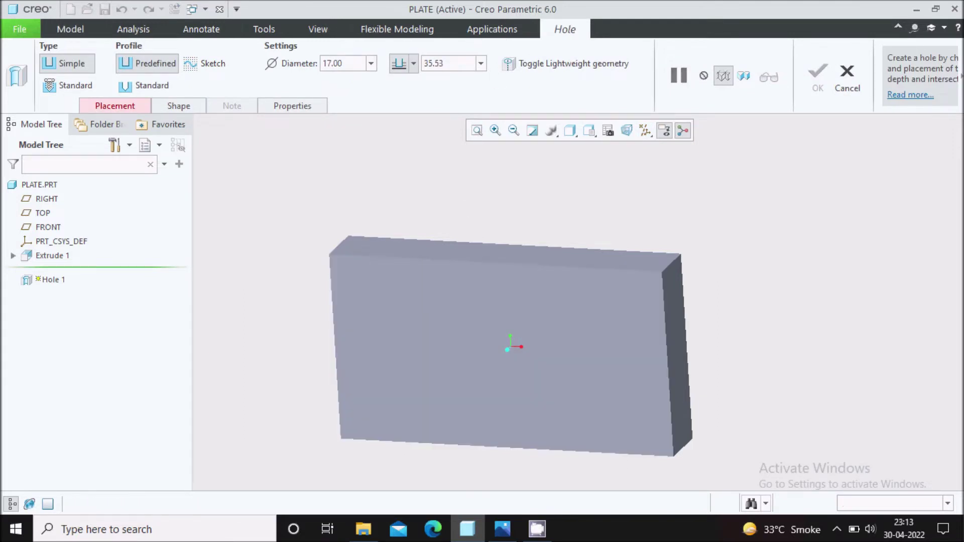
pyautogui.scroll(-3, 614, 309)
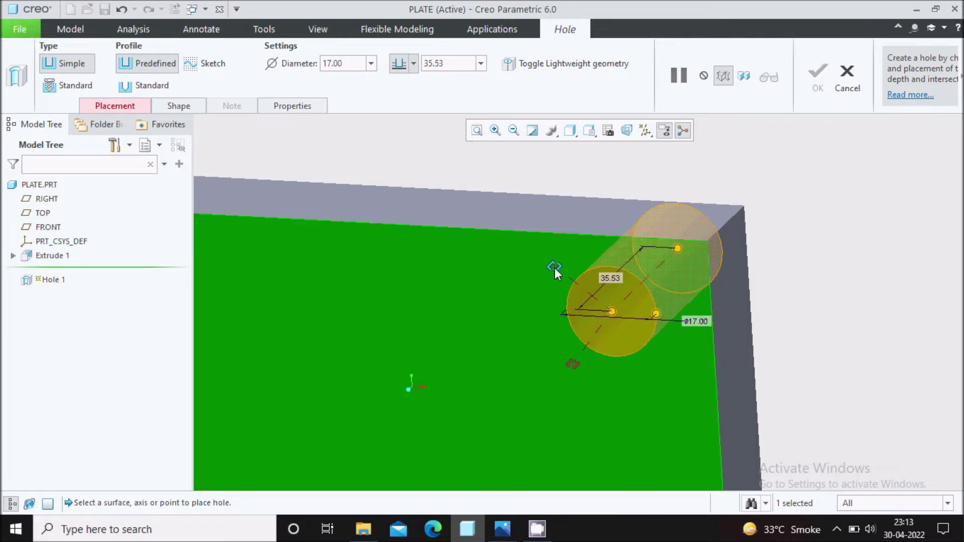
pyautogui.moveTo(554, 266); pyautogui.dragTo(606, 235)
pyautogui.moveTo(572, 364); pyautogui.dragTo(714, 309)
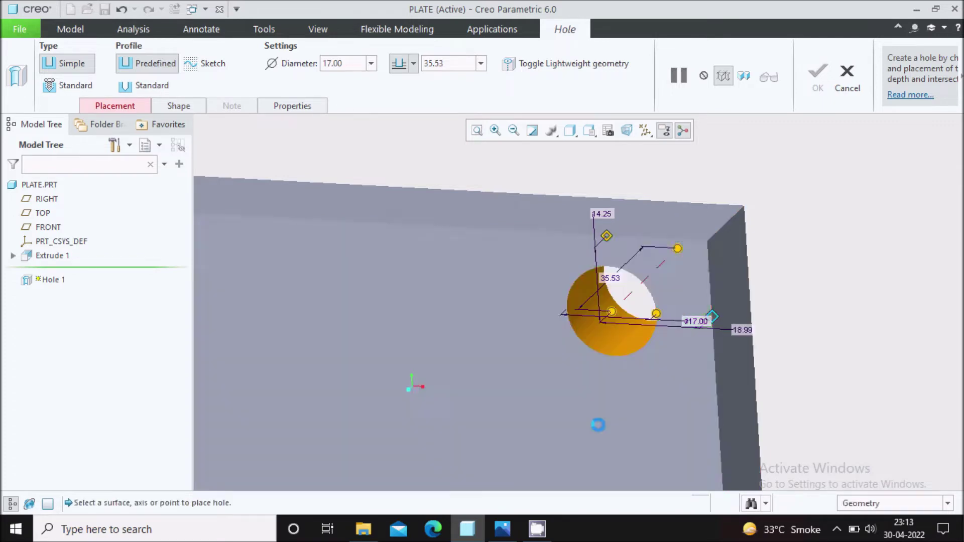
pyautogui.scroll(3, 608, 361)
pyautogui.scroll(-2, 623, 345)
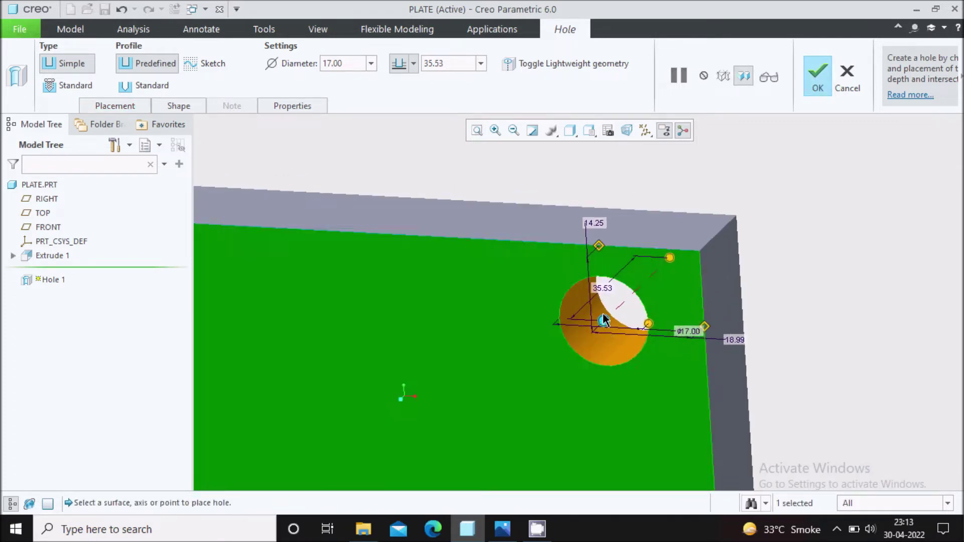
# Set the corner hole's diameter to 12.5 mm.
pyautogui.doubleClick(688, 332)
pyautogui.write('12.5')
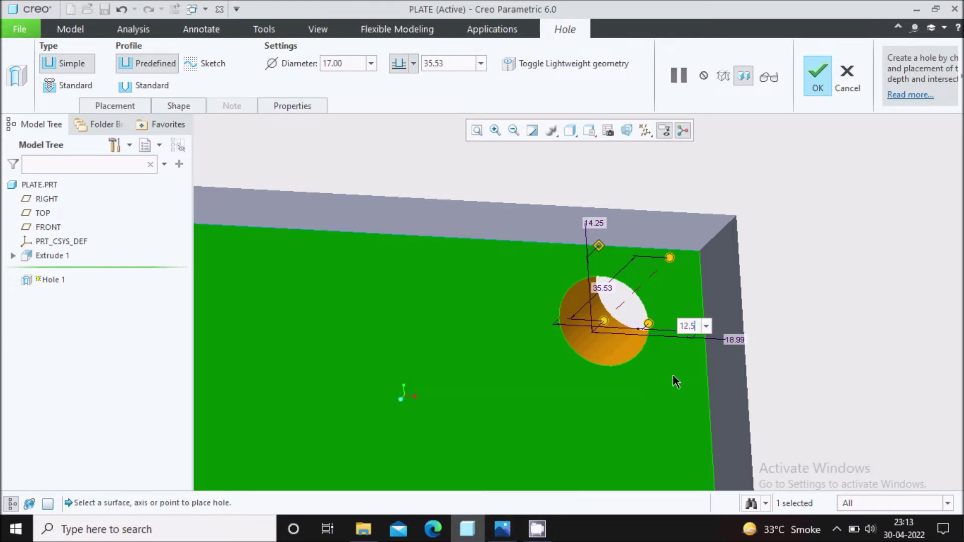
pyautogui.press('Return')
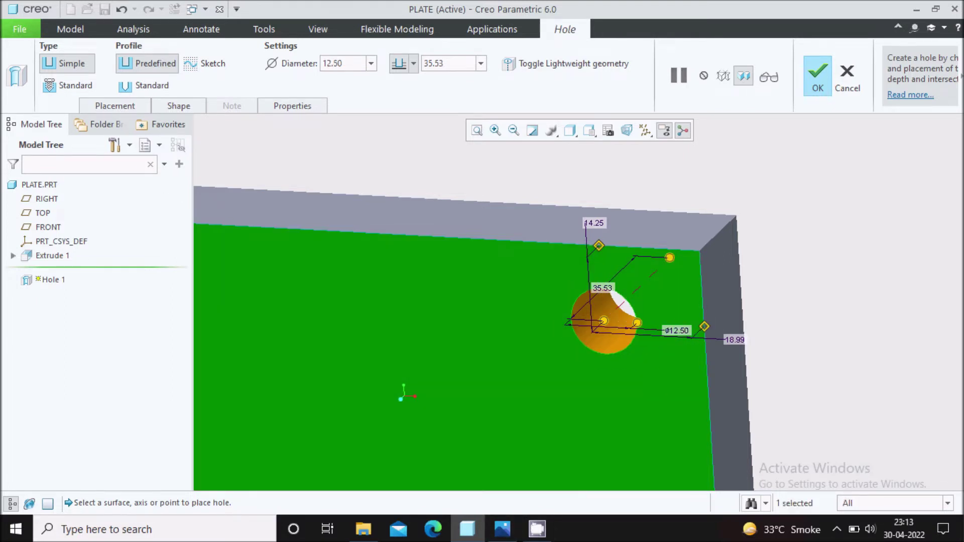
# Following the reference drawing, set the hole's offsets to 16 mm from the right edge and 14 mm from the top edge, and finish the hole.
pyautogui.click(503, 528)
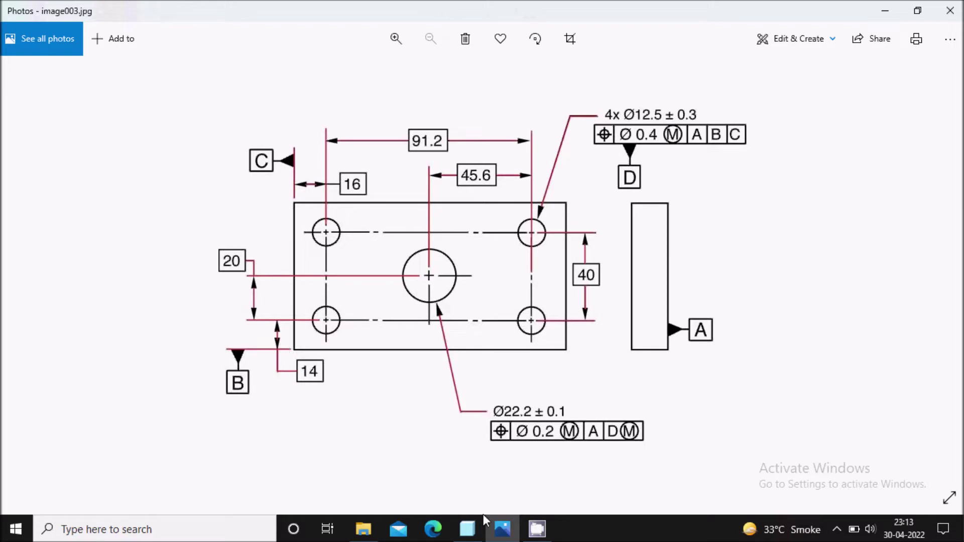
pyautogui.click(508, 525)
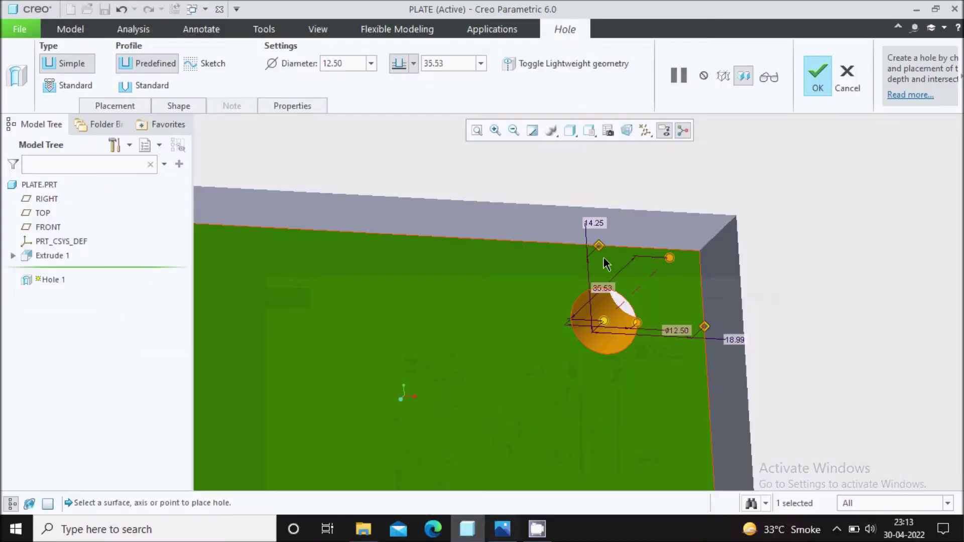
pyautogui.doubleClick(733, 339)
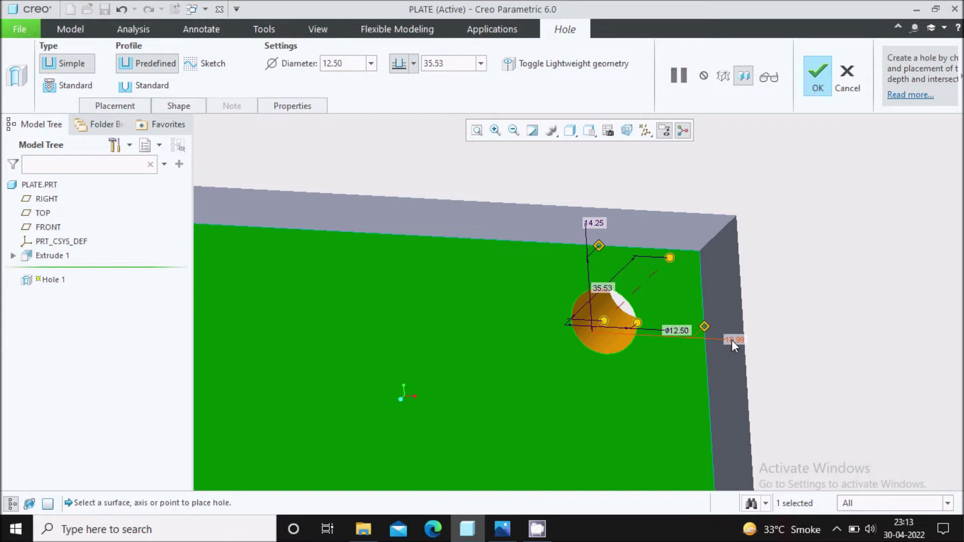
pyautogui.write('16')
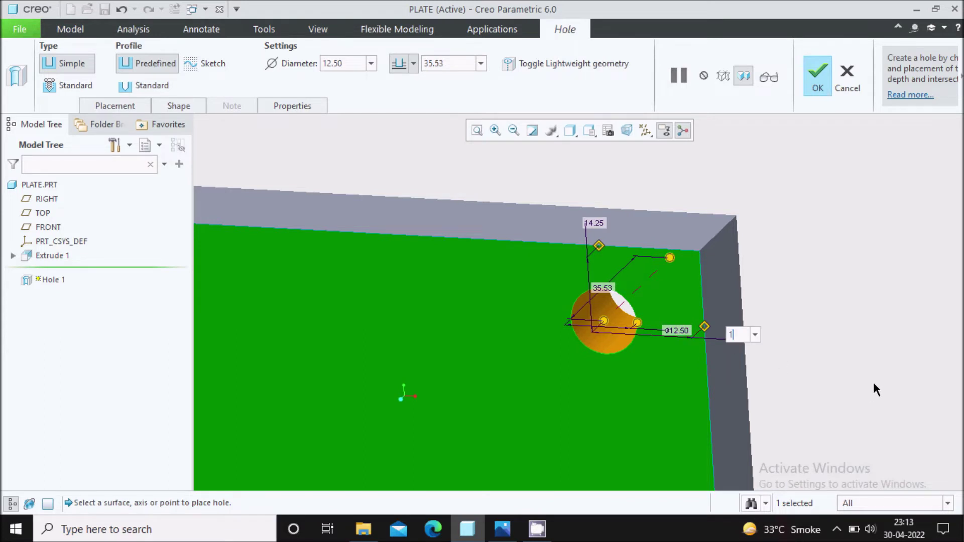
pyautogui.press('Return')
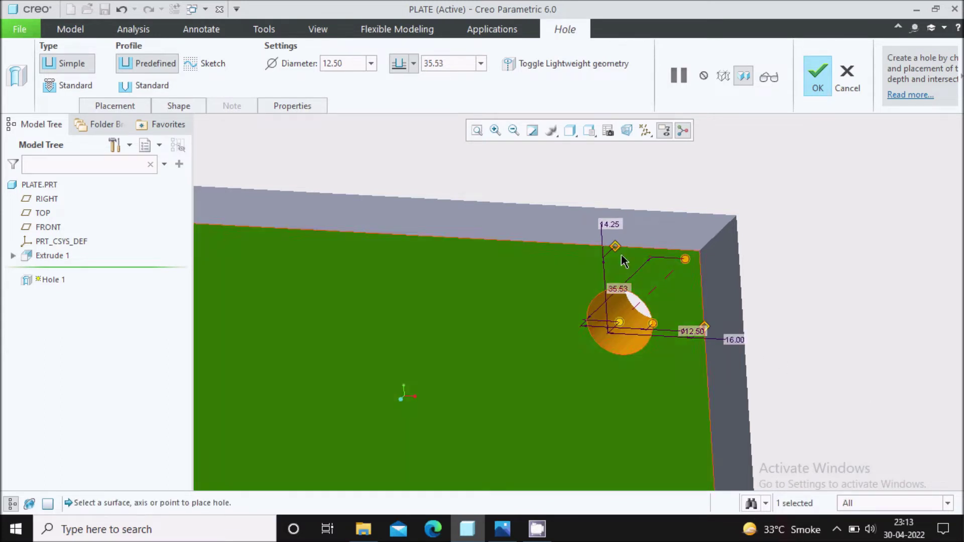
pyautogui.doubleClick(611, 225)
pyautogui.write('14')
pyautogui.press('Return')
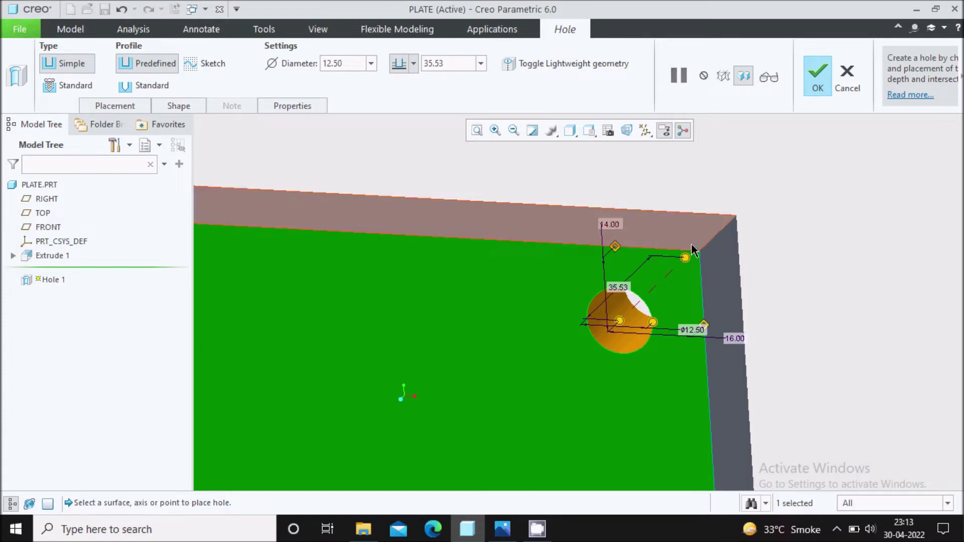
pyautogui.moveTo(724, 261); pyautogui.dragTo(682, 307, button='middle')
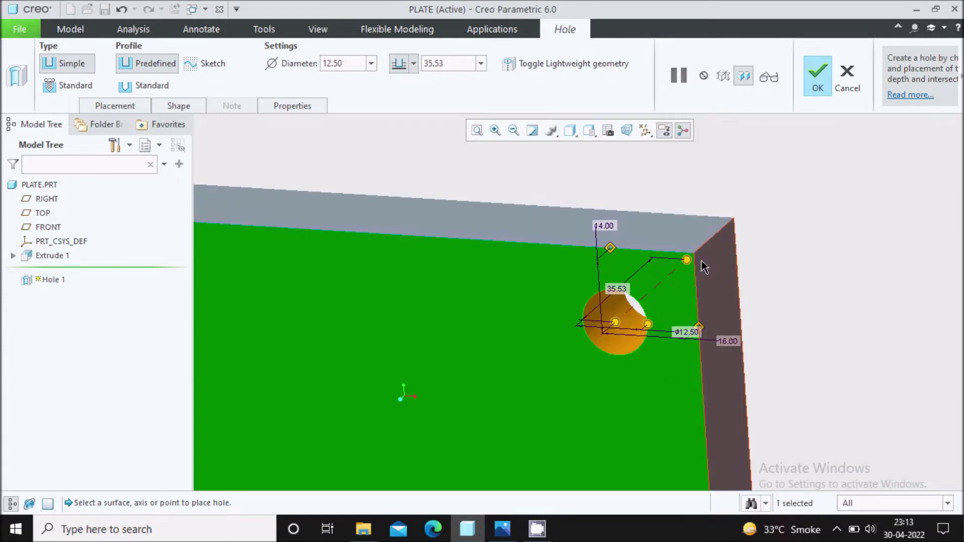
pyautogui.click(818, 90)
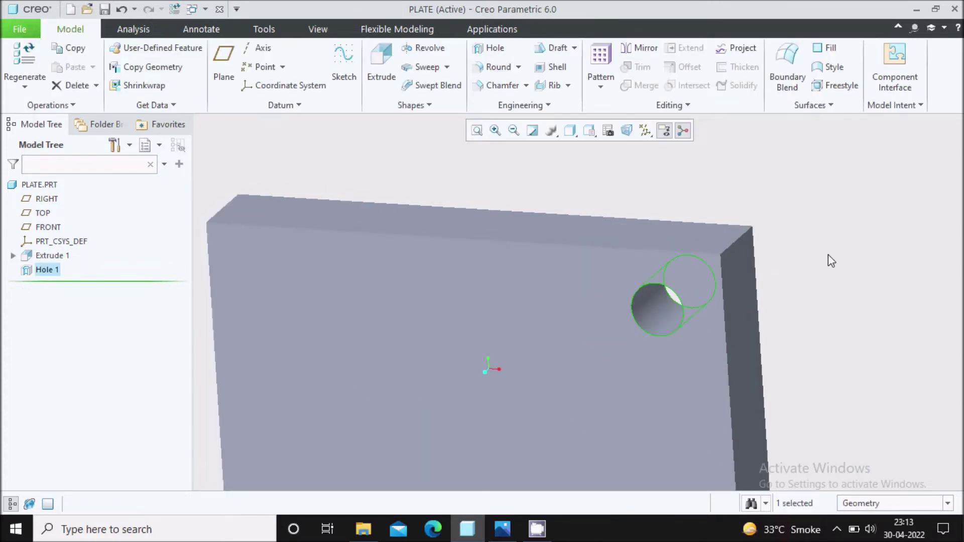
pyautogui.scroll(-4, 828, 255)
pyautogui.scroll(3, 760, 276)
pyautogui.scroll(3, 760, 283)
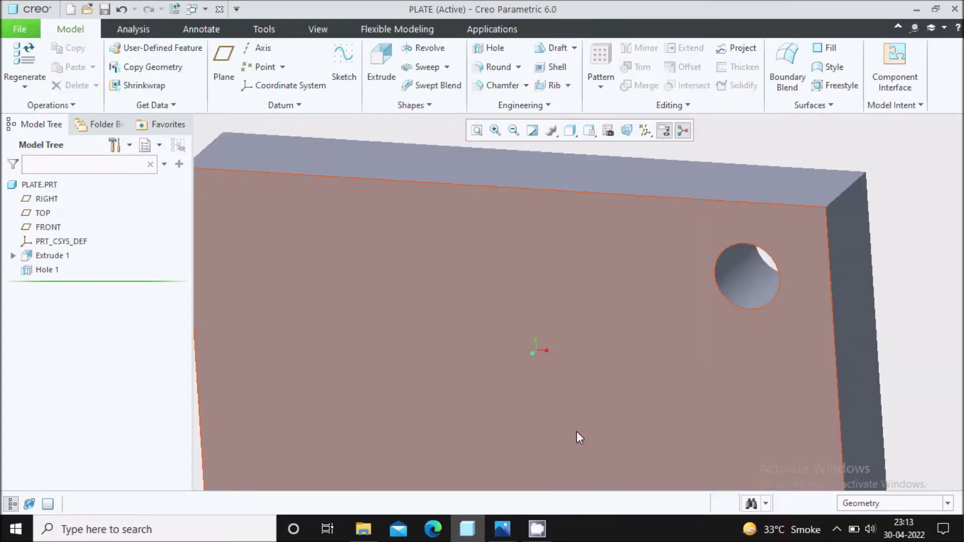
# Check the hole layout on the reference drawing, show the datum planes and mirror the corner hole about the horizontal TOP plane.
pyautogui.click(502, 529)
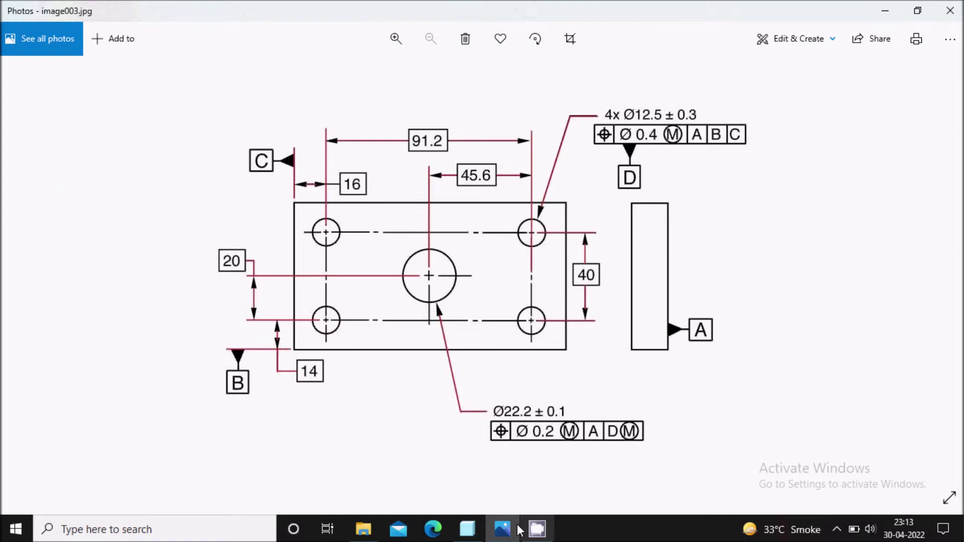
pyautogui.click(502, 528)
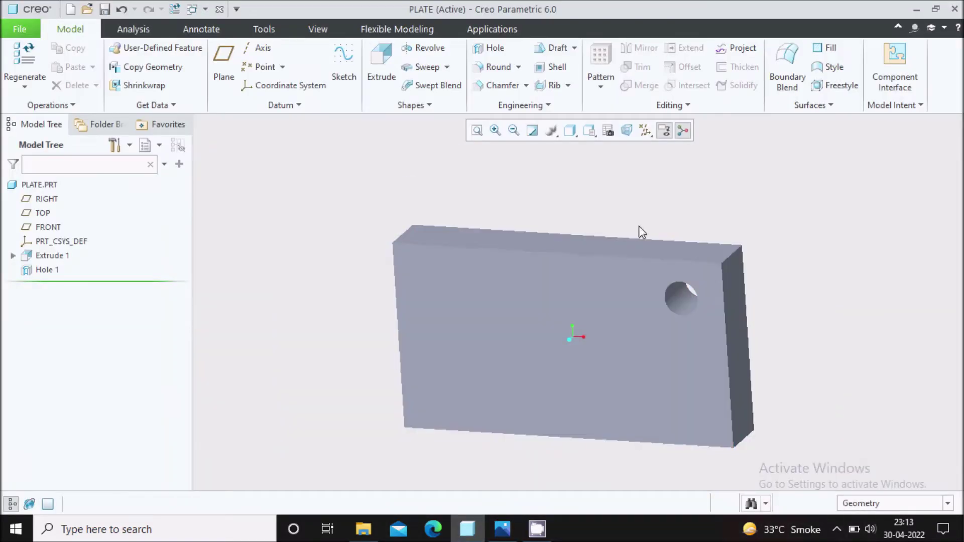
pyautogui.scroll(-2, 650, 216)
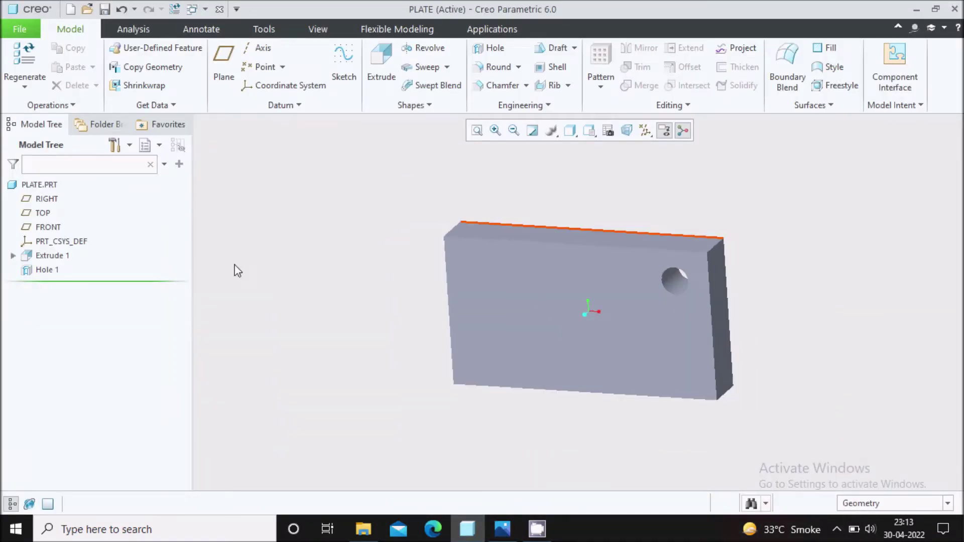
pyautogui.click(46, 270)
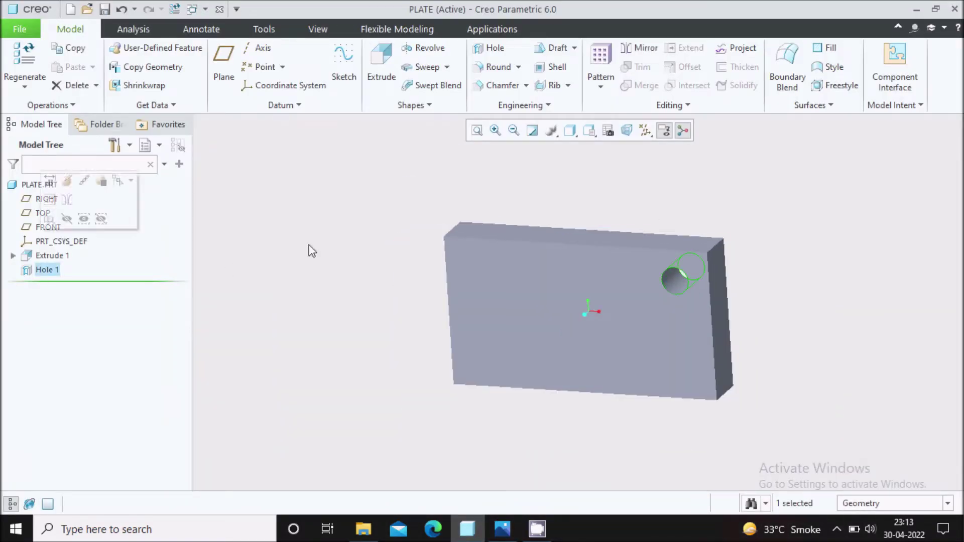
pyautogui.click(646, 131)
pyautogui.click(673, 210)
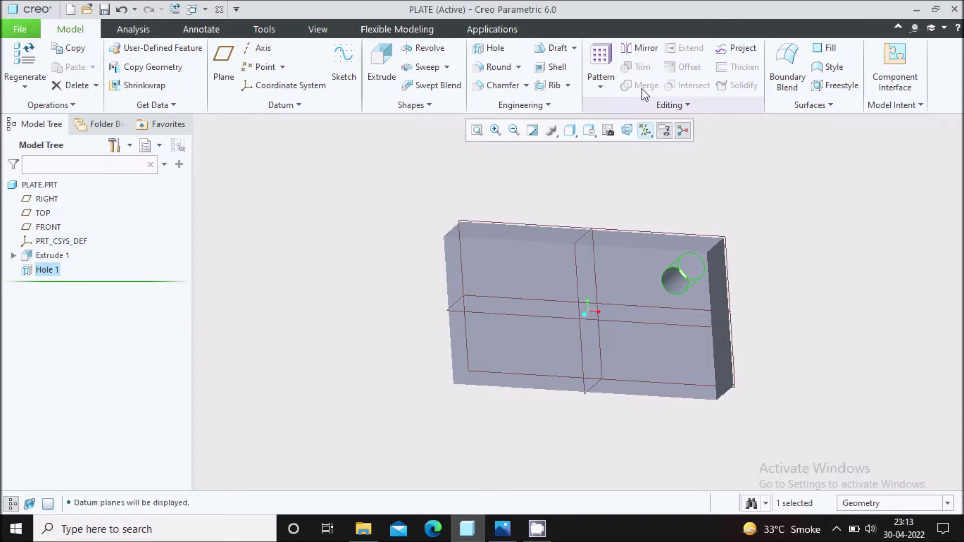
pyautogui.click(642, 48)
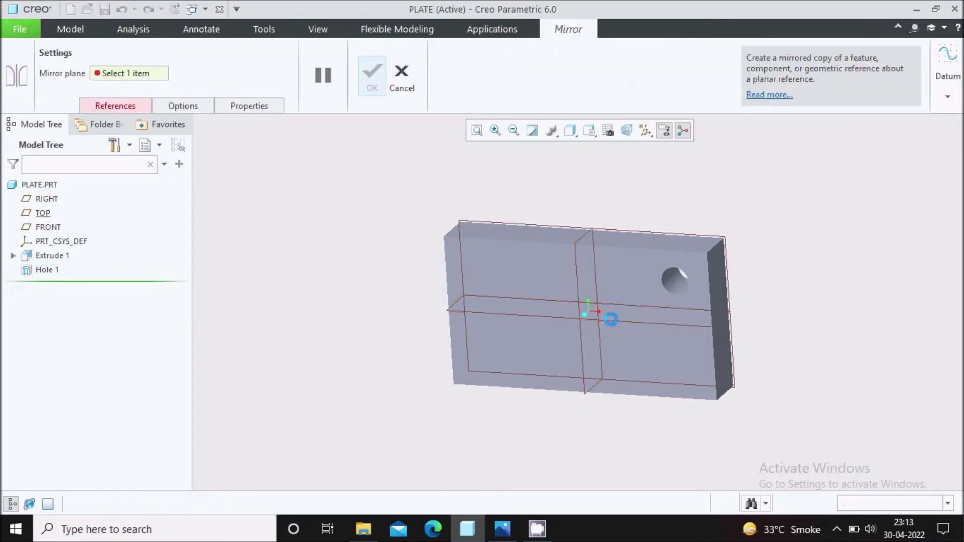
pyautogui.click(610, 322)
pyautogui.click(372, 74)
pyautogui.click(384, 194)
pyautogui.moveTo(476, 254); pyautogui.dragTo(721, 338, button='middle')
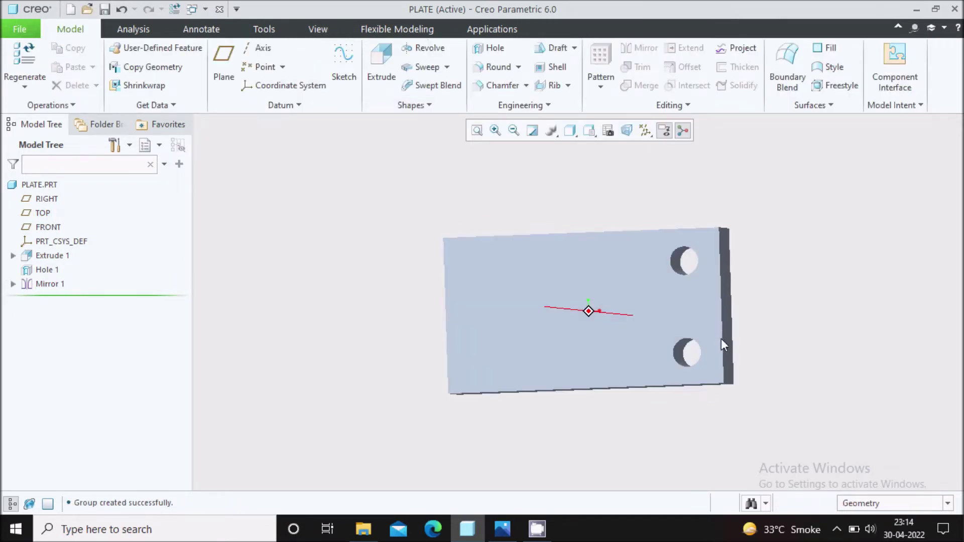
# Mirror the original hole and its mirrored copy together about the plate's vertical middle plane to complete the four corner holes.
pyautogui.click(53, 269)
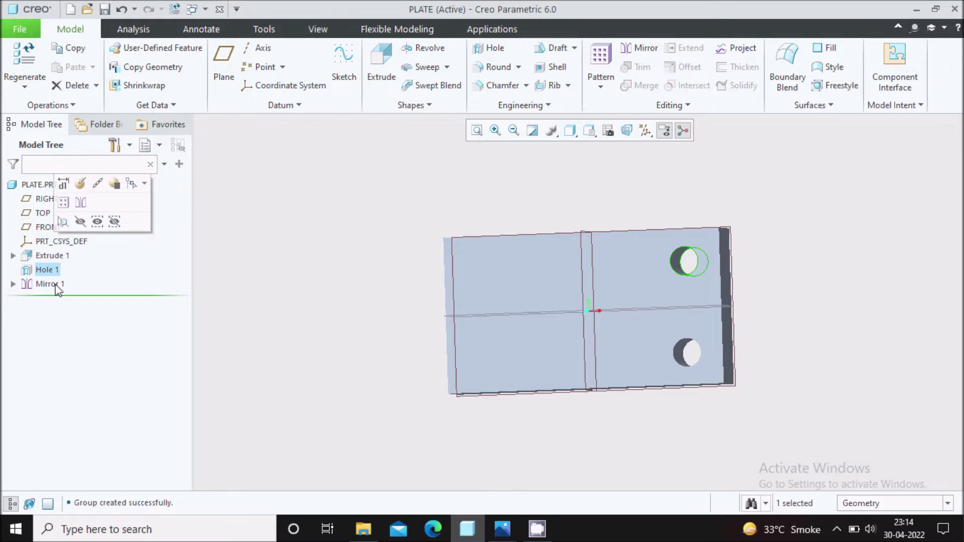
pyautogui.click(57, 285)
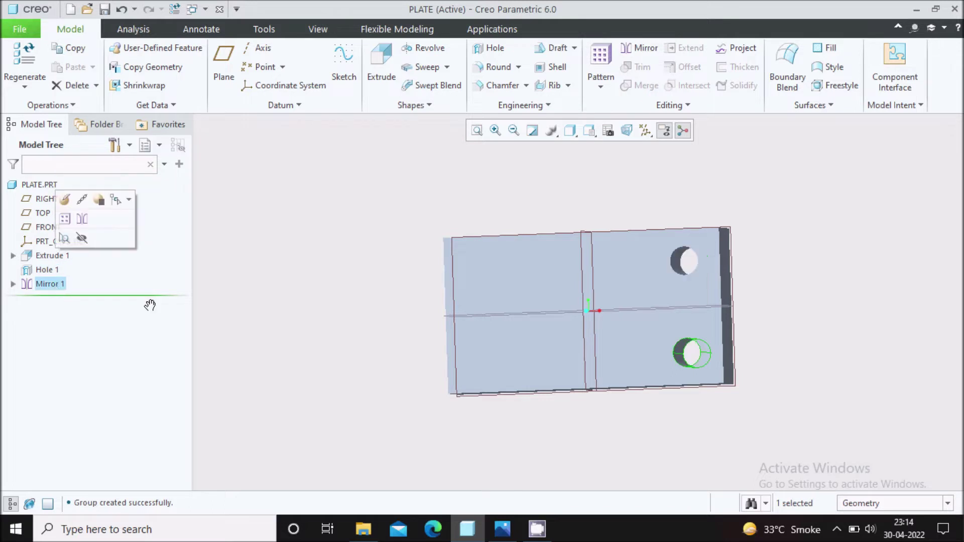
pyautogui.keyDown('ctrl'); pyautogui.click(54, 272); pyautogui.keyUp('ctrl')
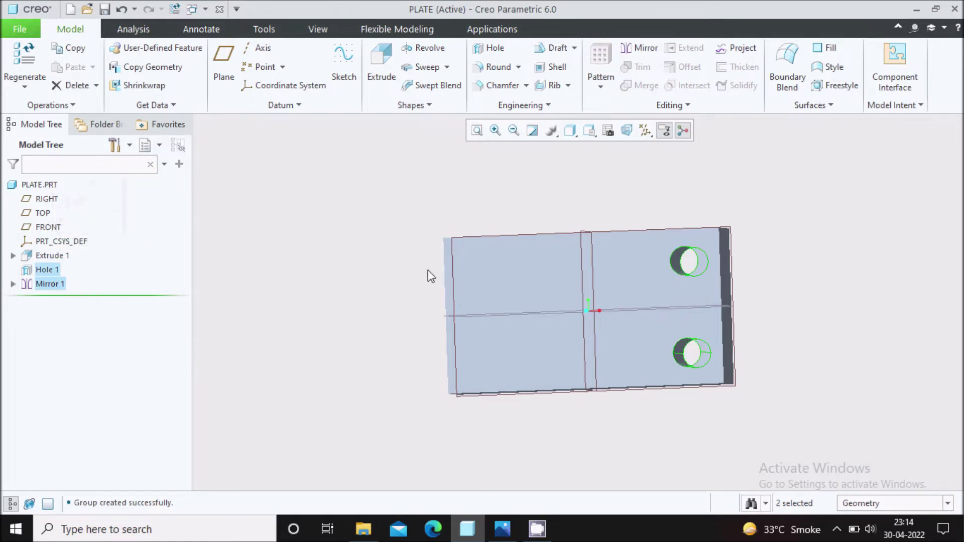
pyautogui.click(645, 49)
pyautogui.click(583, 281)
pyautogui.click(372, 75)
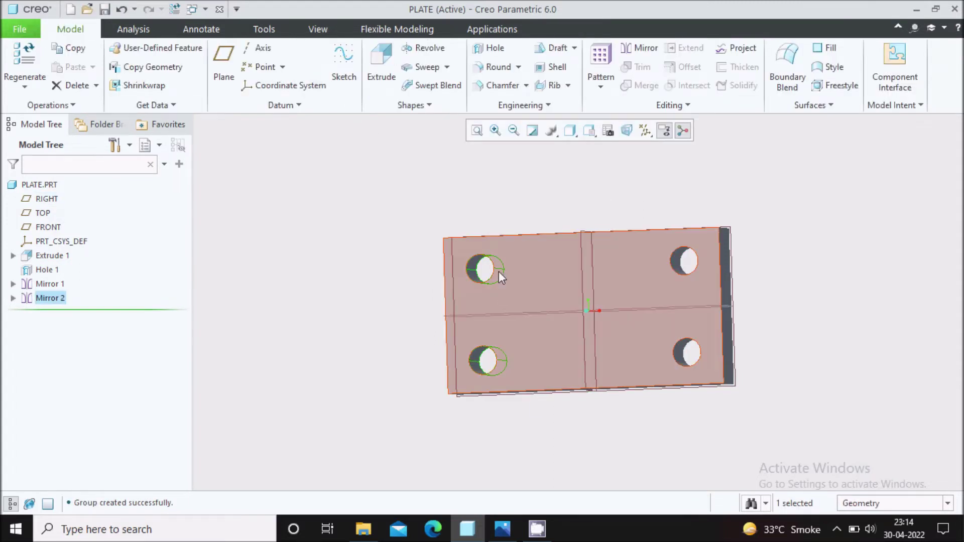
pyautogui.click(592, 156)
pyautogui.moveTo(668, 220)
pyautogui.mouseDown(button='middle')
pyautogui.moveTo(650, 237)
pyautogui.moveTo(659, 228)
pyautogui.mouseUp(button='middle')
# Check the central hole on the reference drawing and hide the datum planes.
pyautogui.click(502, 529)
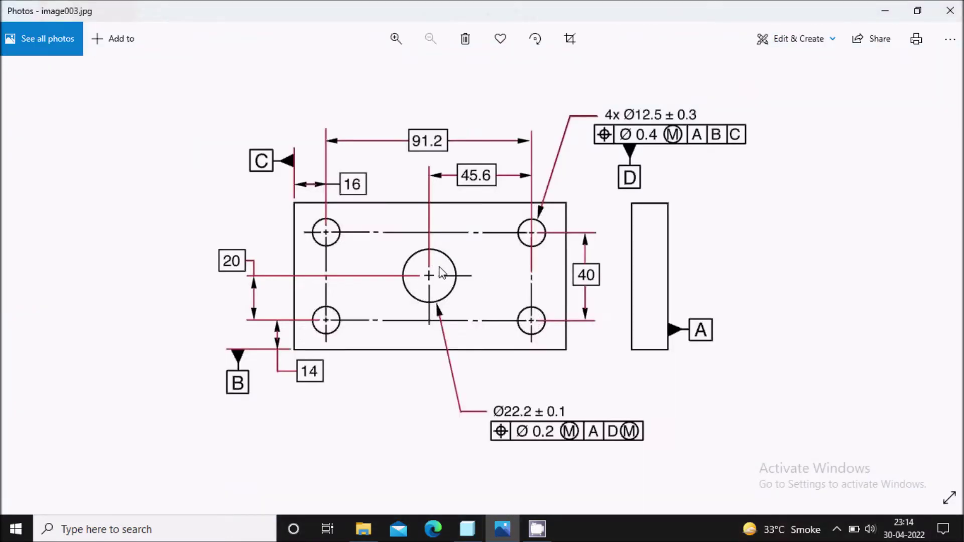
pyautogui.click(502, 529)
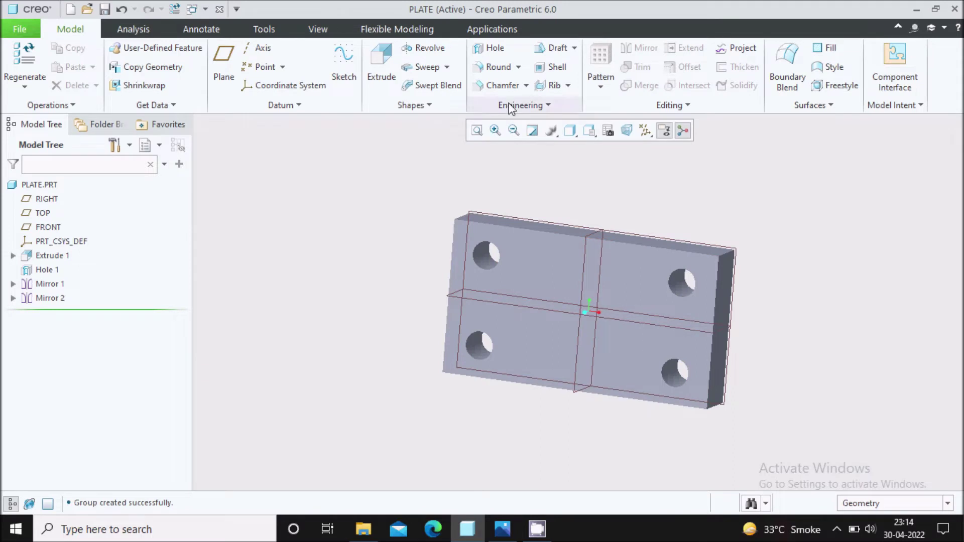
pyautogui.click(645, 132)
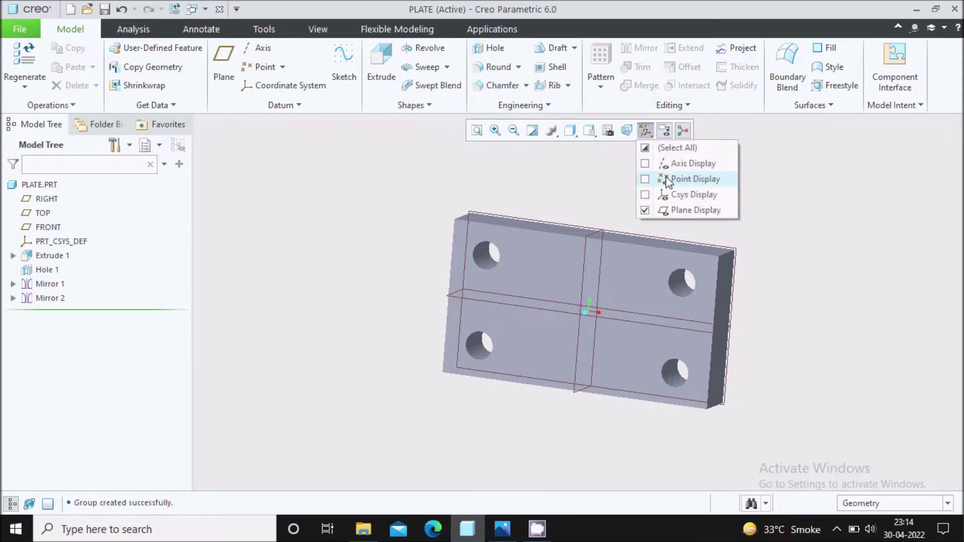
pyautogui.click(692, 210)
# Place a simple hole near the front face's centre, referenced about 23 mm from the top edge and 46 mm from the right edge.
pyautogui.click(495, 48)
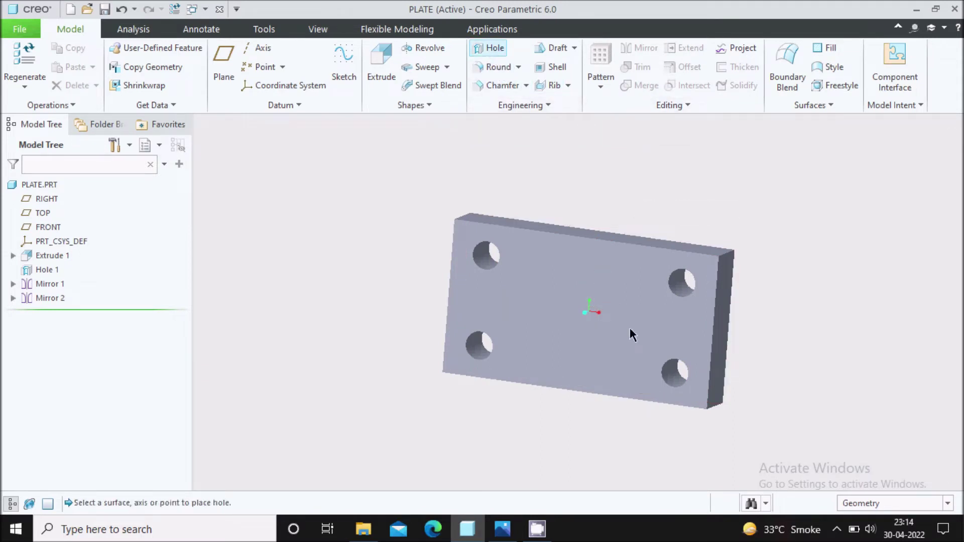
pyautogui.scroll(-3, 630, 327)
pyautogui.click(607, 279)
pyautogui.scroll(-5, 561, 358)
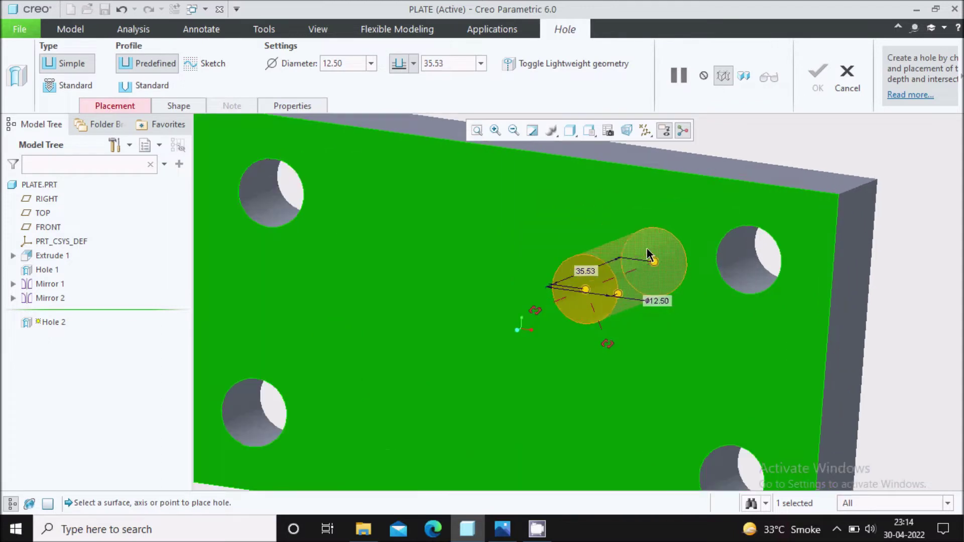
pyautogui.scroll(5, 613, 345)
pyautogui.scroll(-2, 573, 370)
pyautogui.moveTo(552, 350); pyautogui.dragTo(573, 223)
pyautogui.moveTo(605, 376); pyautogui.dragTo(784, 358)
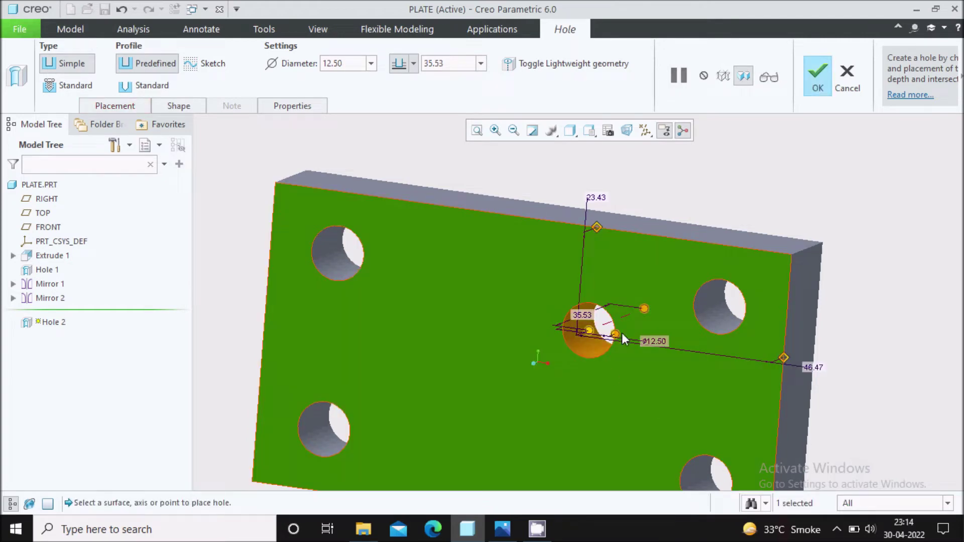
# Check the central hole's size on the reference drawing and set its diameter to 22.2 mm.
pyautogui.scroll(-3, 651, 338)
pyautogui.click(508, 533)
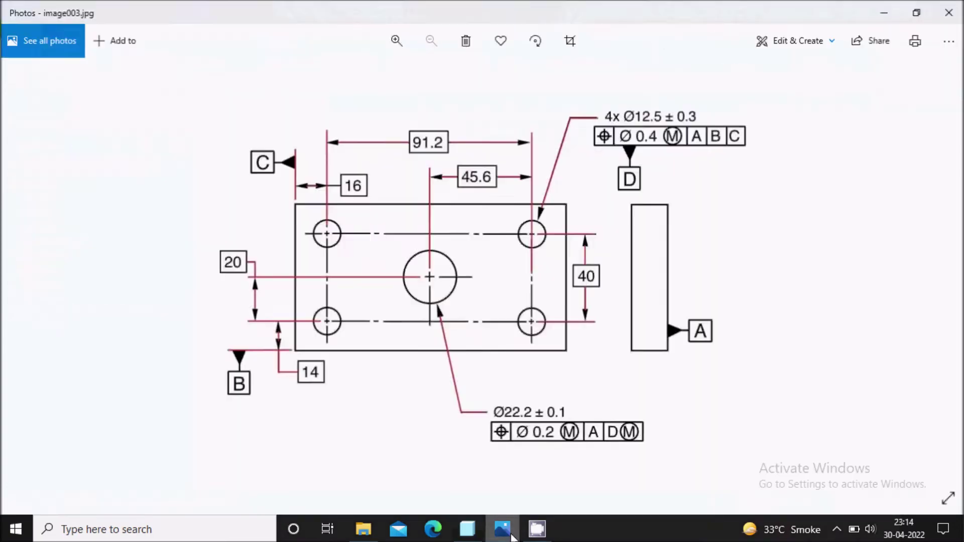
pyautogui.click(509, 534)
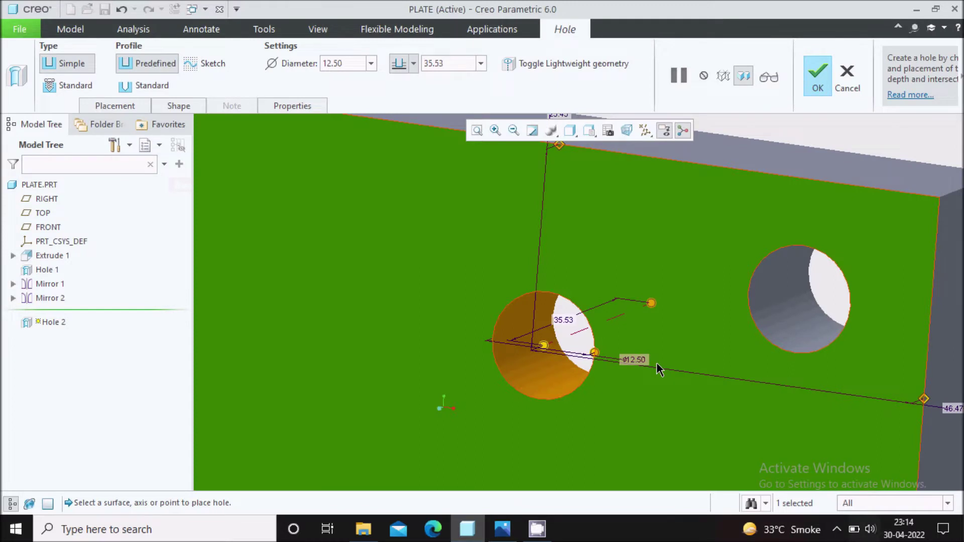
pyautogui.write('22.2')
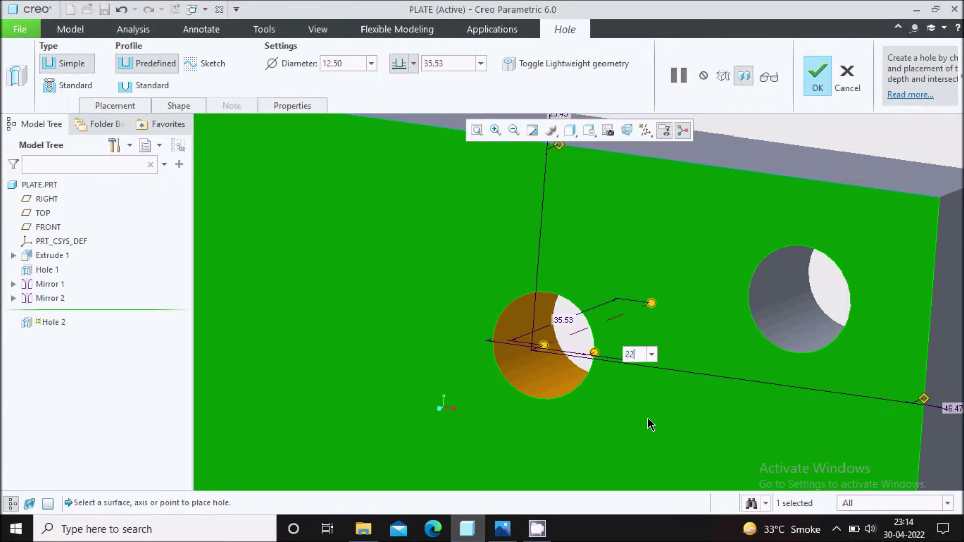
pyautogui.press('Return')
pyautogui.scroll(-5, 537, 135)
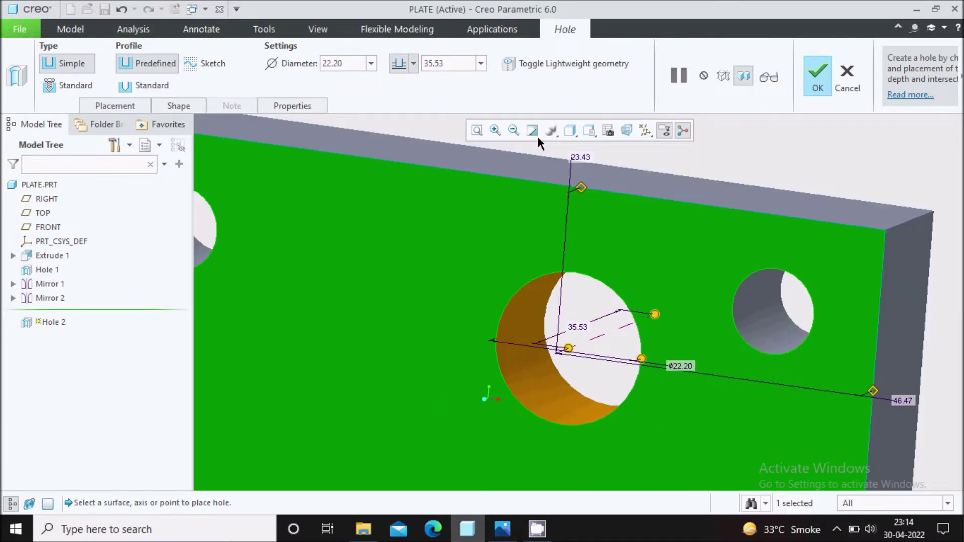
# Check the vertical spacing on the reference drawing and set the central hole's offset from the plate's top edge to 34 mm.
pyautogui.click(506, 533)
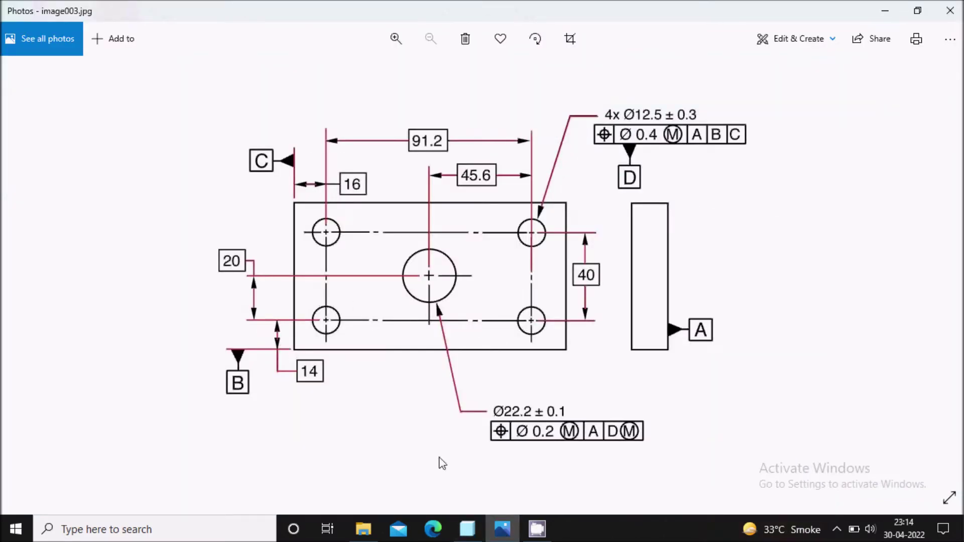
pyautogui.click(504, 529)
pyautogui.doubleClick(596, 182)
pyautogui.write('20')
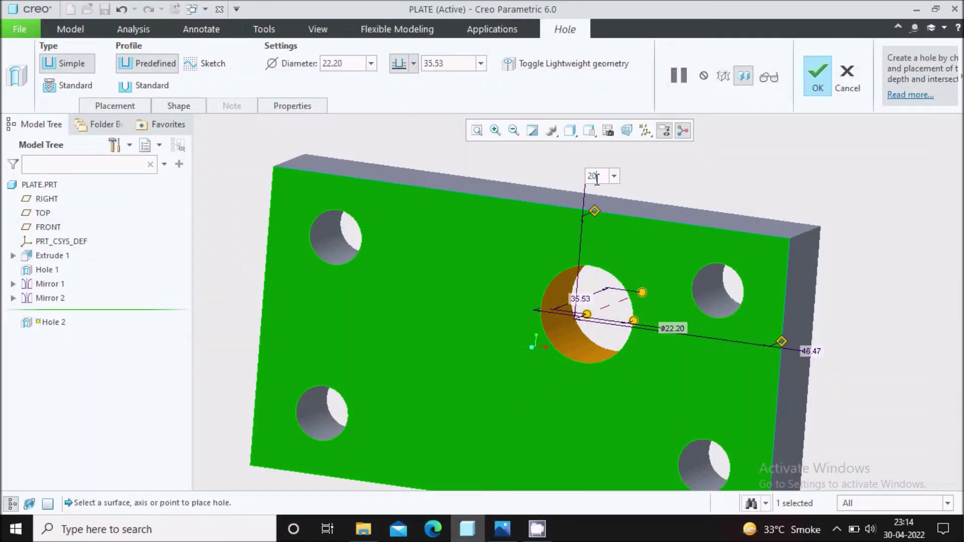
pyautogui.press('Return')
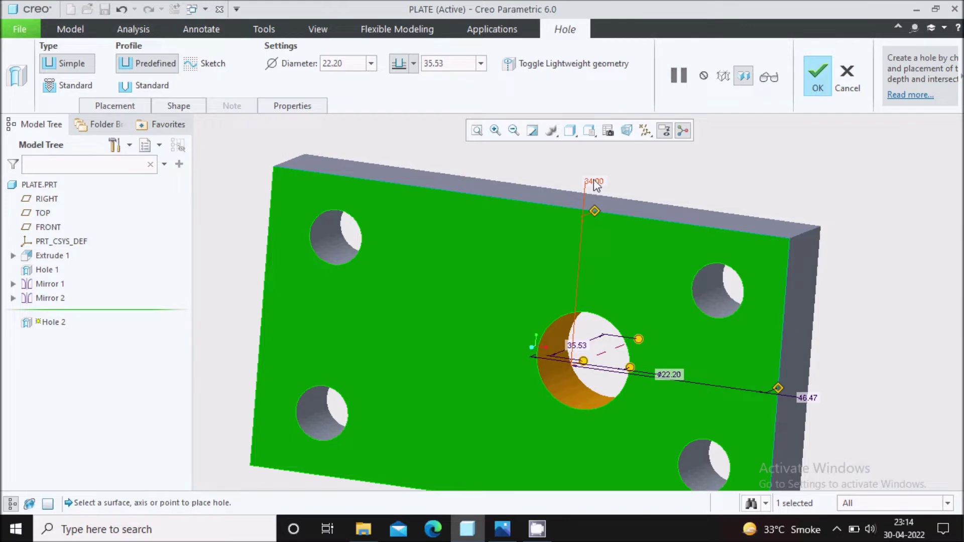
# Check the horizontal spacing on the reference drawing, set the central hole's offset from the plate's right edge to 45.6+16 mm and complete the hole.
pyautogui.click(502, 529)
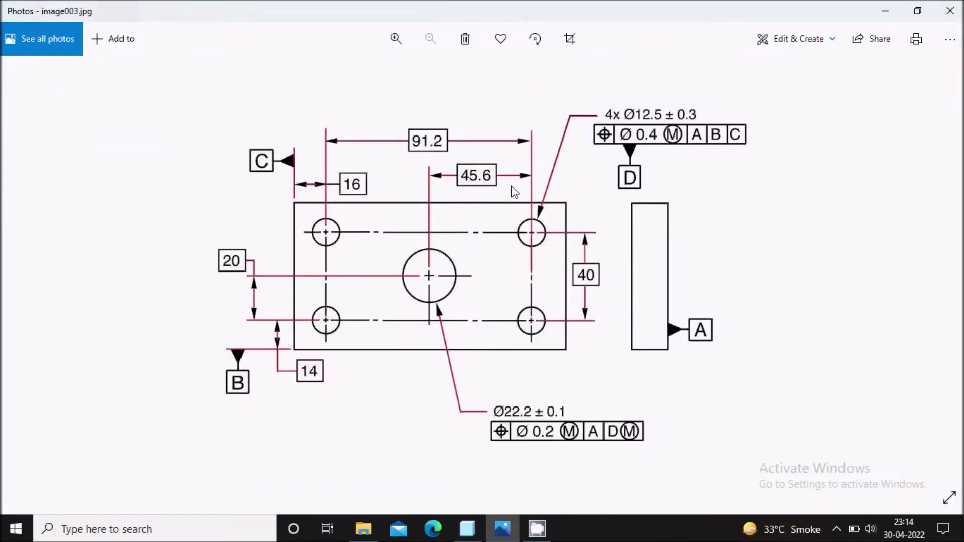
pyautogui.click(510, 532)
pyautogui.doubleClick(808, 399)
pyautogui.write('45.')
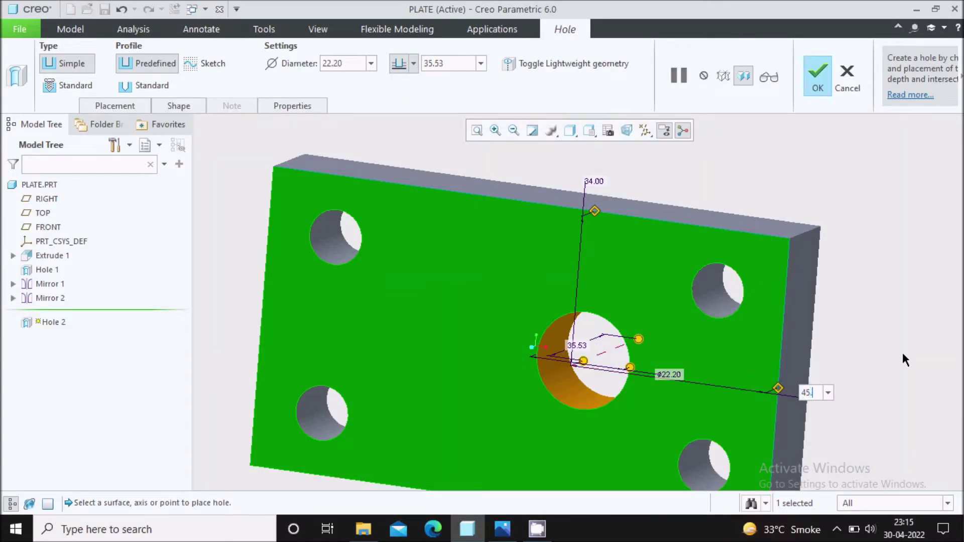
pyautogui.write('6+16')
pyautogui.press('Return')
pyautogui.scroll(3, 832, 345)
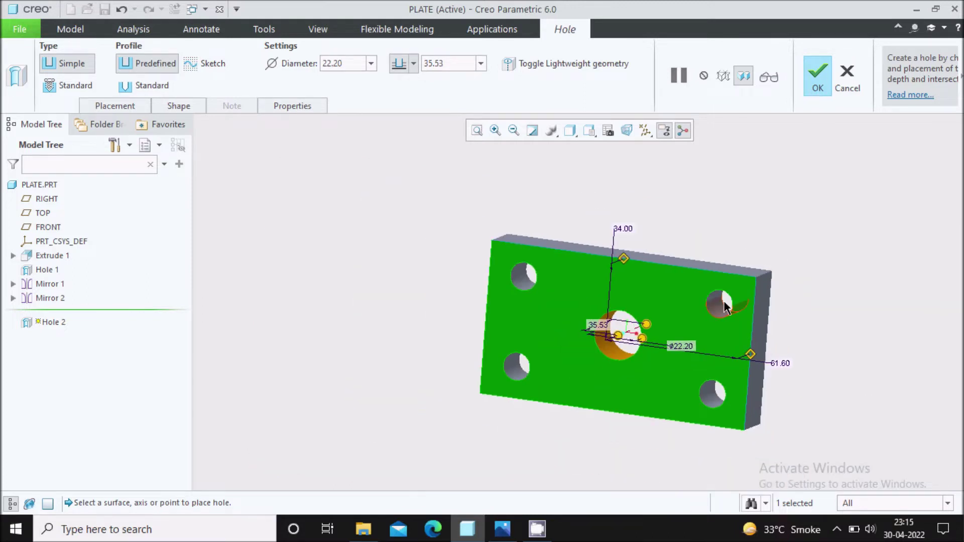
pyautogui.click(817, 78)
# Show the datum planes and compare the finished plate with the reference drawing.
pyautogui.click(646, 133)
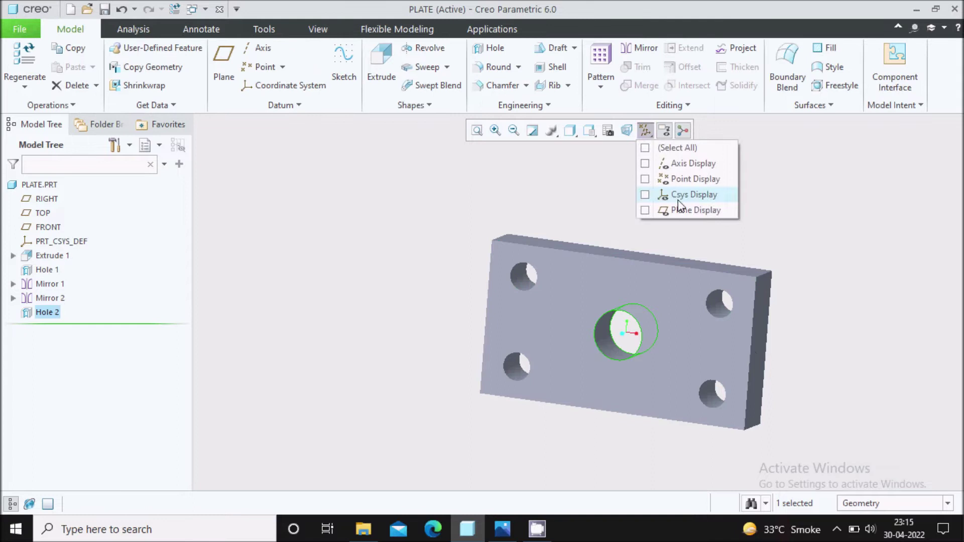
pyautogui.click(678, 208)
pyautogui.moveTo(790, 254)
pyautogui.mouseDown(button='middle')
pyautogui.moveTo(730, 232)
pyautogui.moveTo(747, 243)
pyautogui.moveTo(738, 234)
pyautogui.moveTo(737, 251)
pyautogui.moveTo(639, 315)
pyautogui.mouseUp(button='middle')
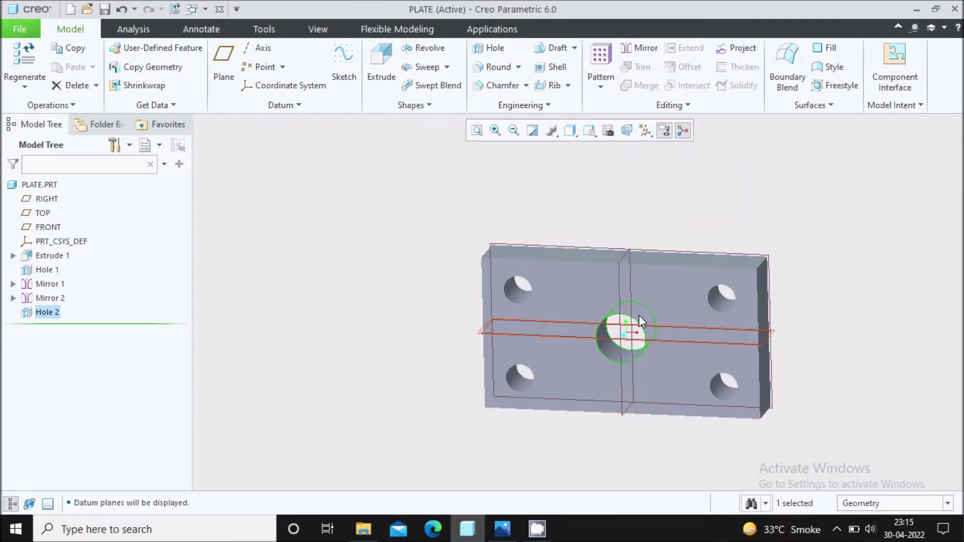
pyautogui.click(503, 529)
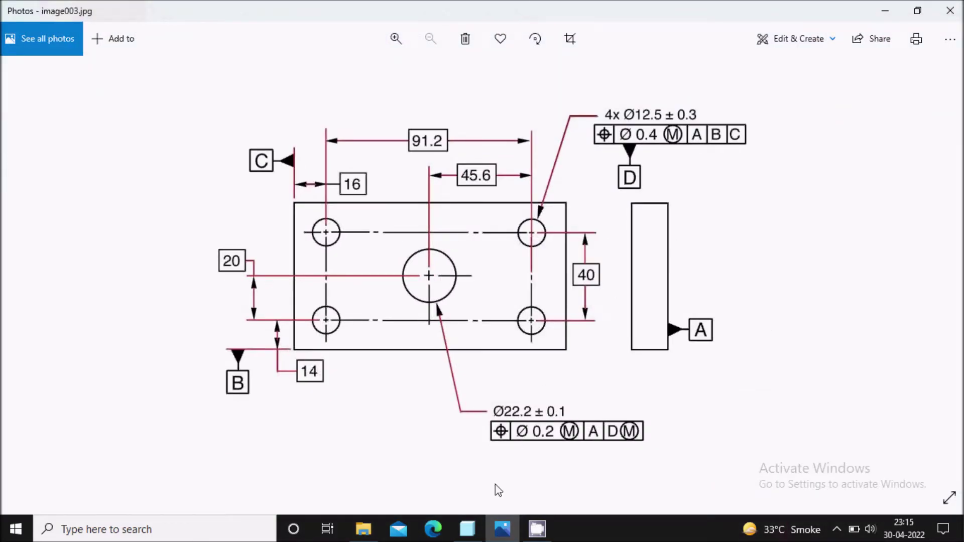
pyautogui.click(502, 528)
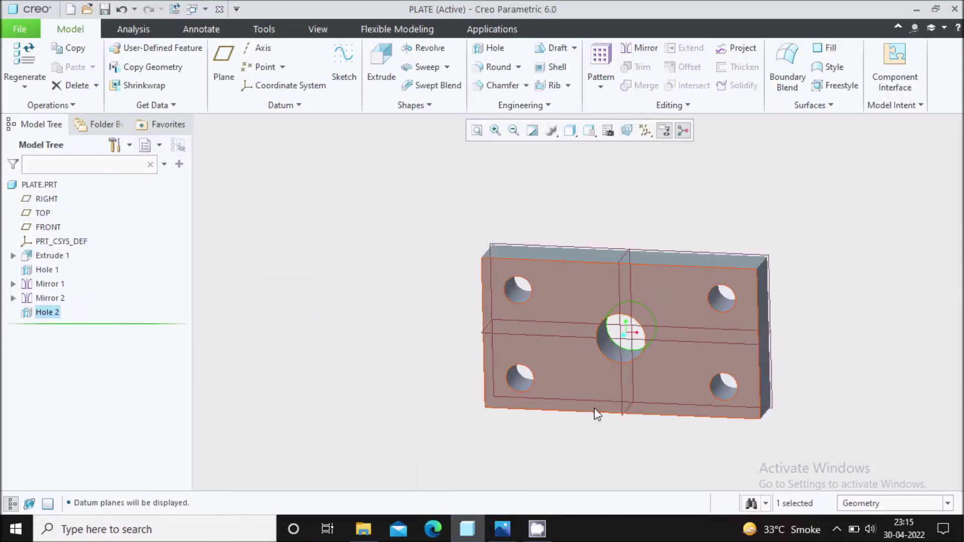
# Save PLATE.PRT in My Documents, restore the default orientation and clear the selection.
pyautogui.hotkey('ctrl', 's')
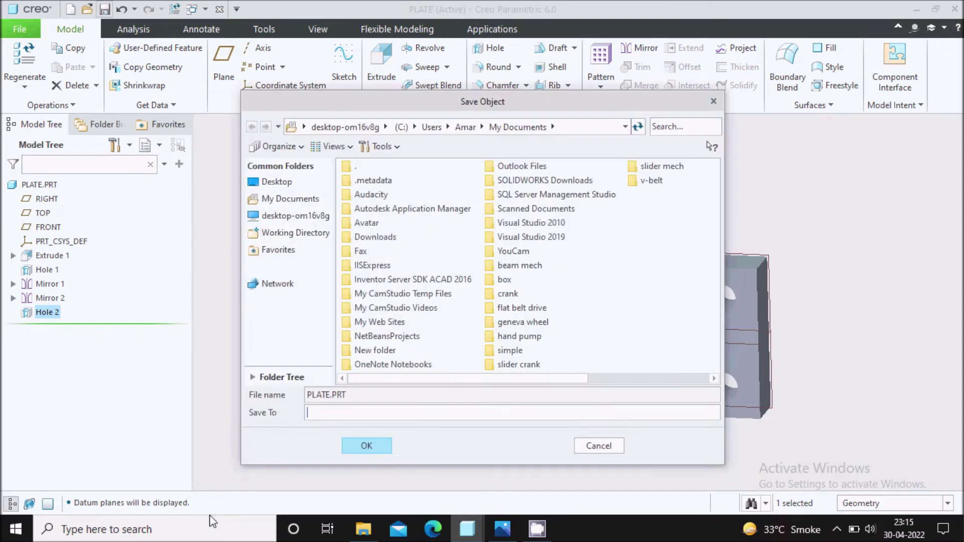
pyautogui.click(367, 445)
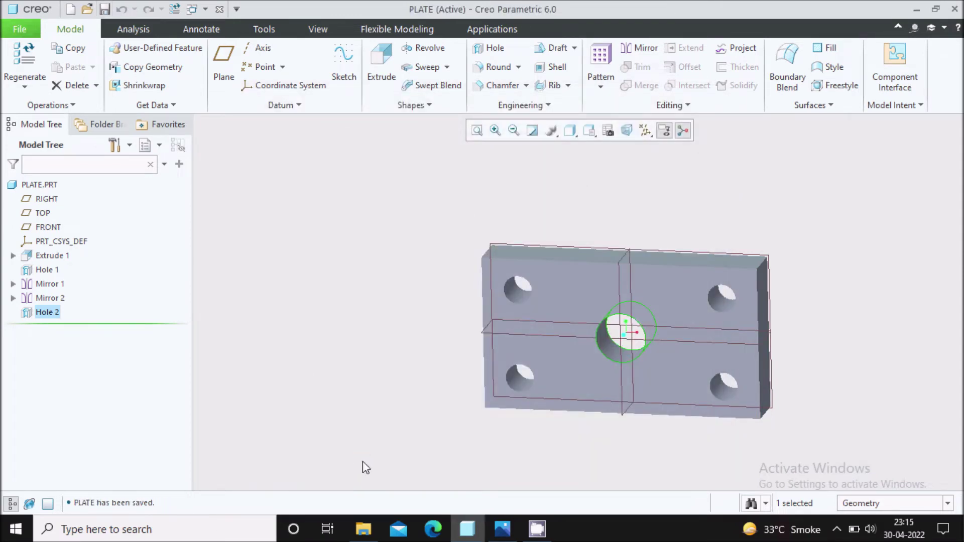
pyautogui.hotkey('ctrl', 'd')
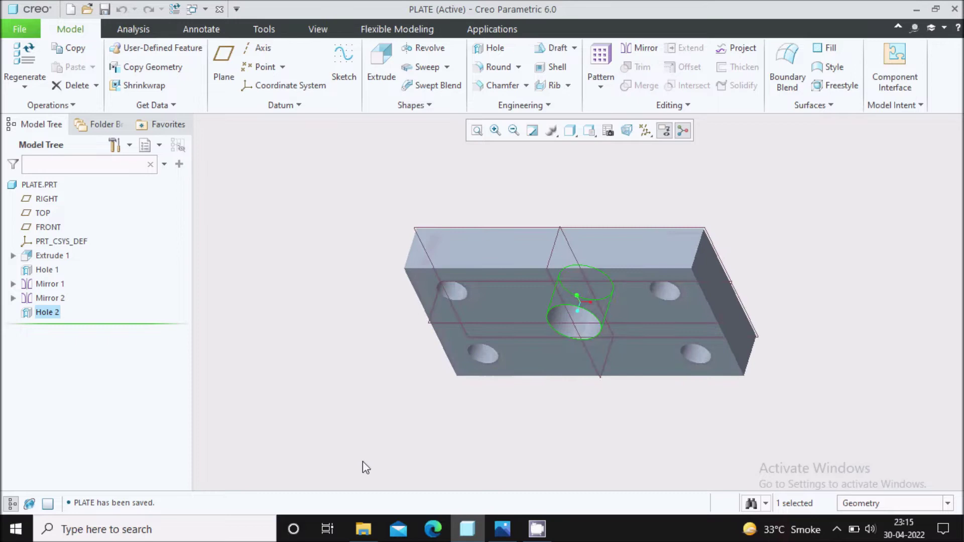
pyautogui.click(356, 355)
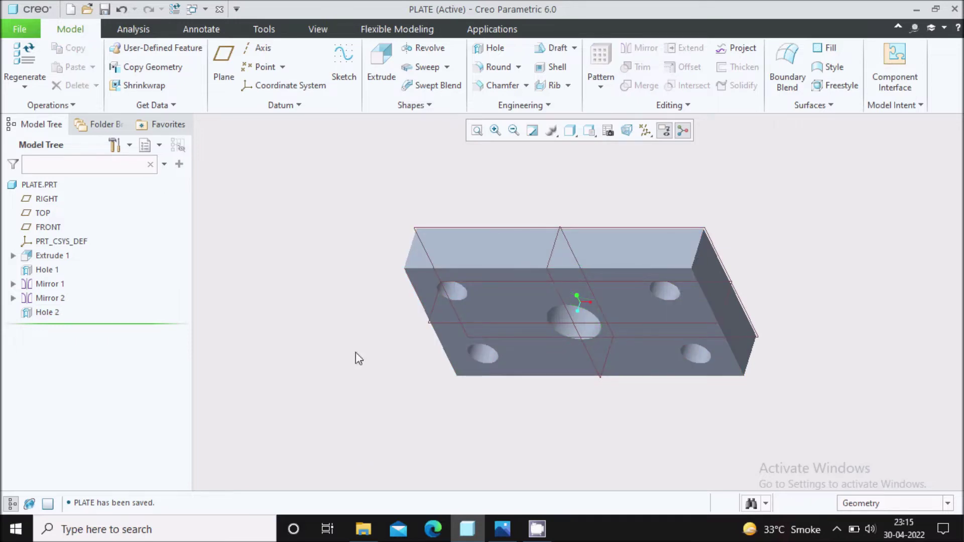
# Start a new drawing file that uses the drawing model's file name and no default template.
pyautogui.click(19, 29)
pyautogui.click(46, 57)
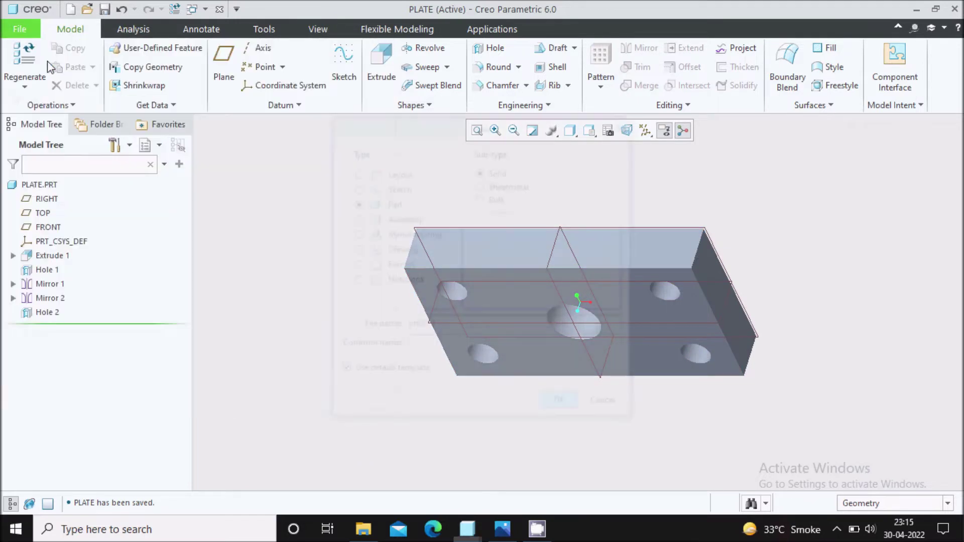
pyautogui.click(354, 249)
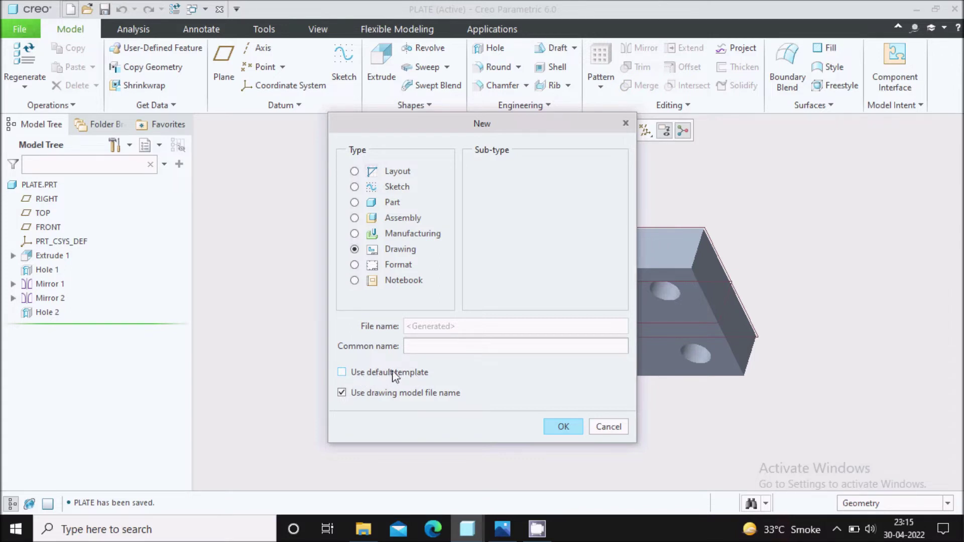
pyautogui.click(561, 427)
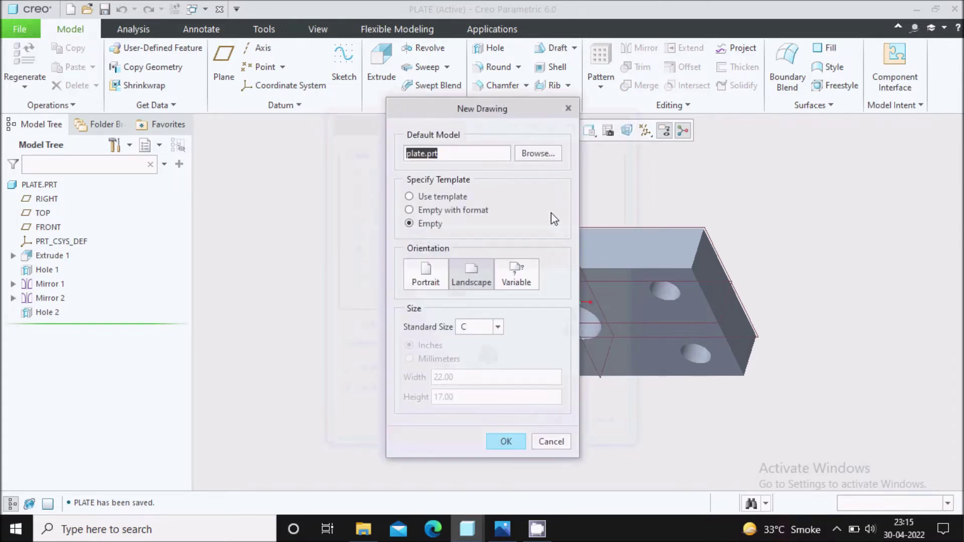
# Create the drawing of plate.prt as empty with format, using the system format c.frm.
pyautogui.click(438, 212)
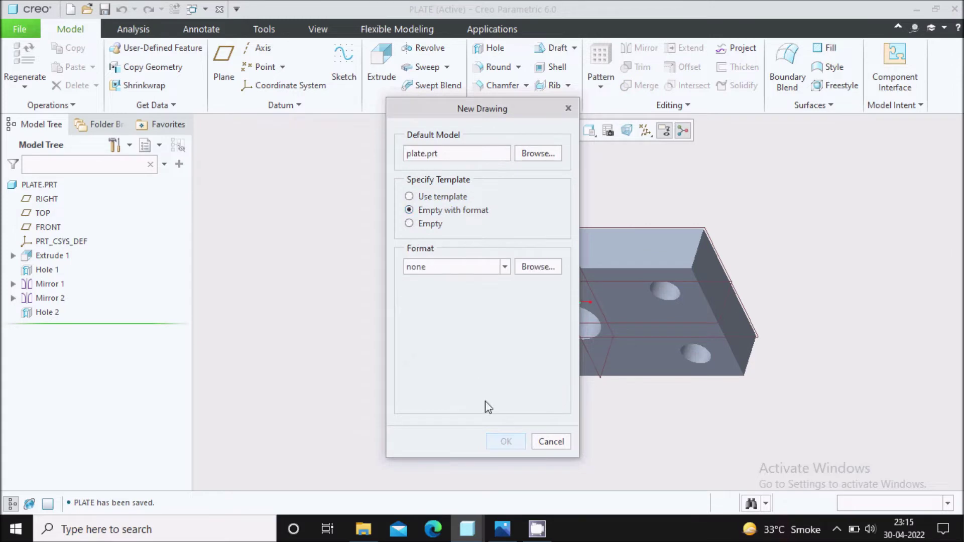
pyautogui.click(537, 270)
pyautogui.click(374, 201)
pyautogui.click(609, 442)
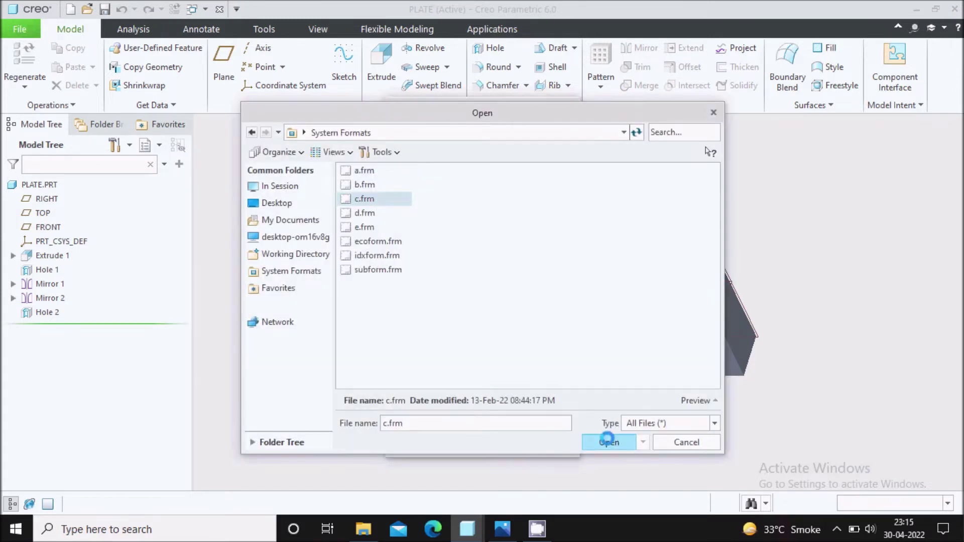
pyautogui.click(507, 441)
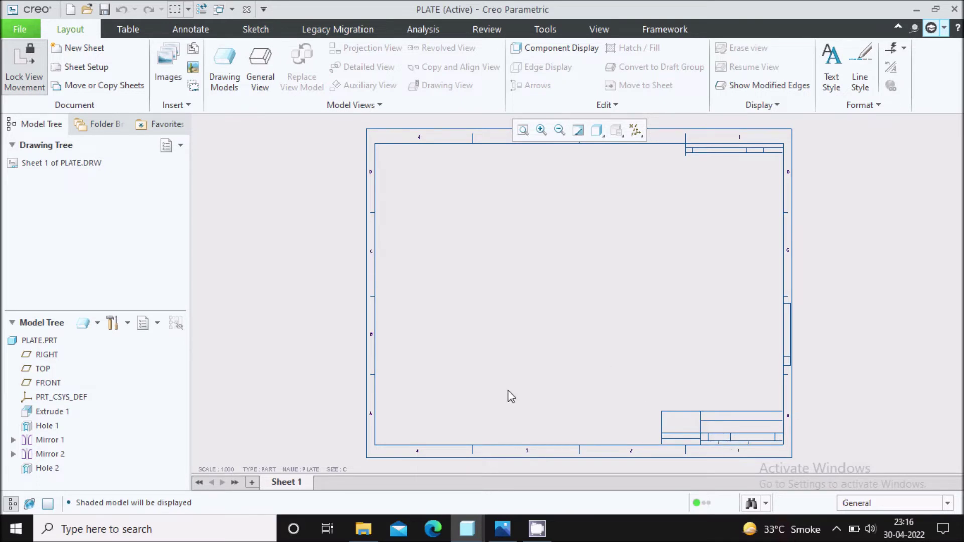
# Check the views on the reference drawing and place a general view with no combined state, oriented FRONT, on the sheet's left half.
pyautogui.click(502, 529)
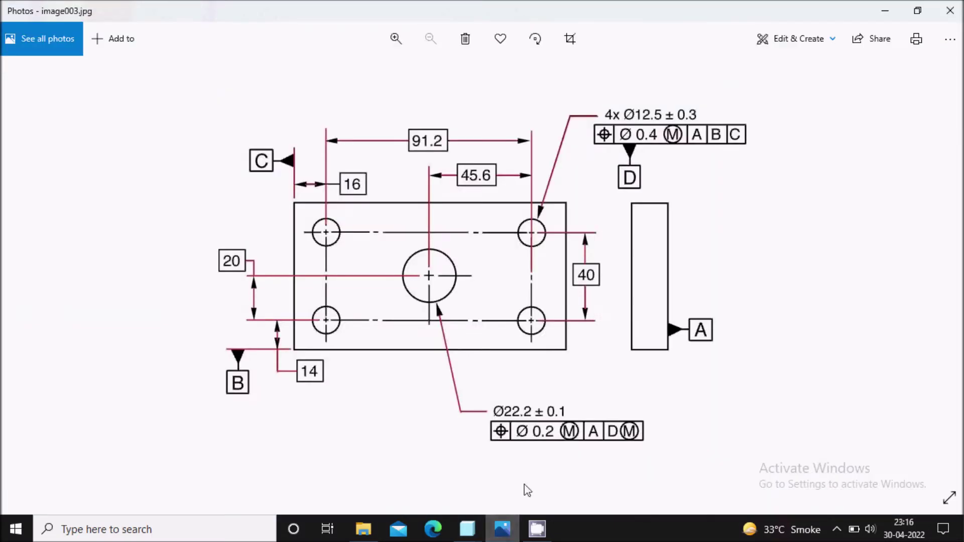
pyautogui.click(503, 528)
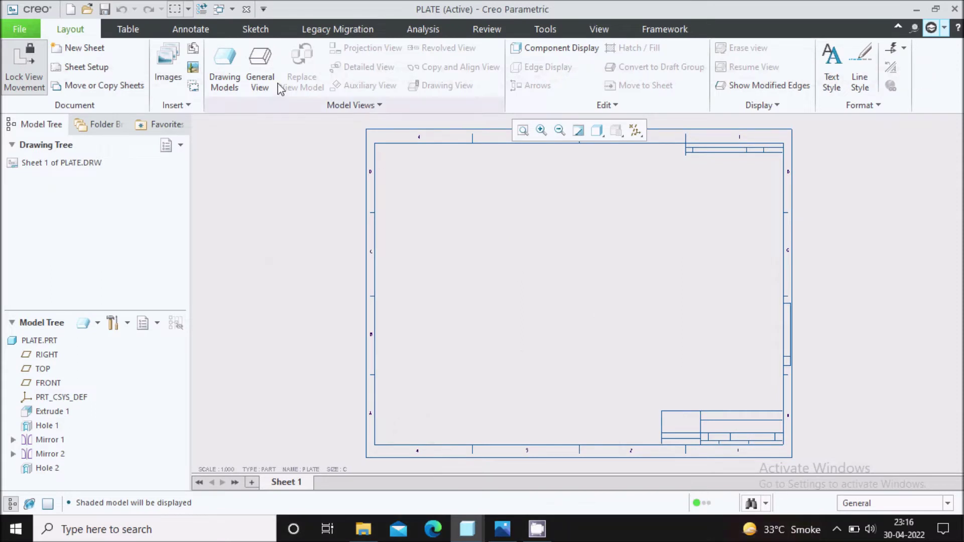
pyautogui.click(265, 80)
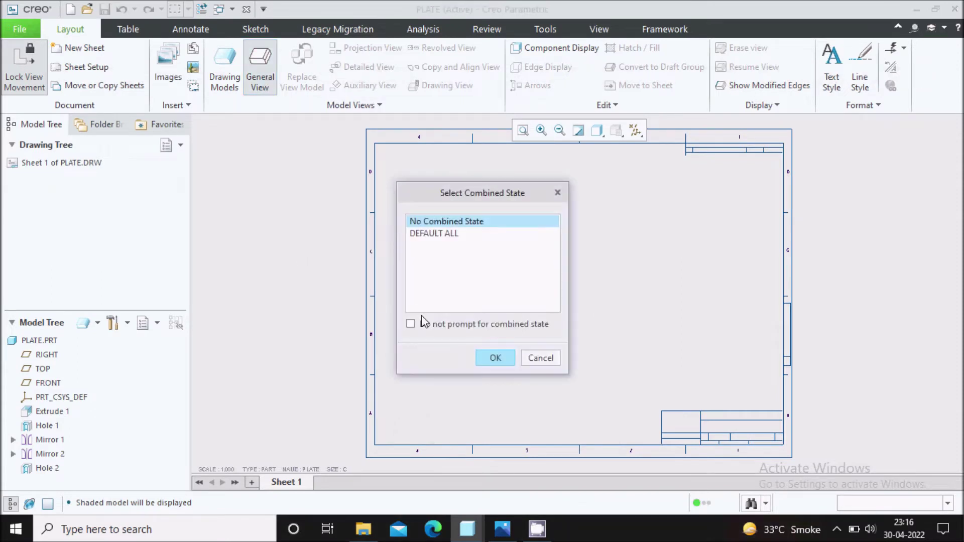
pyautogui.click(492, 358)
pyautogui.click(482, 285)
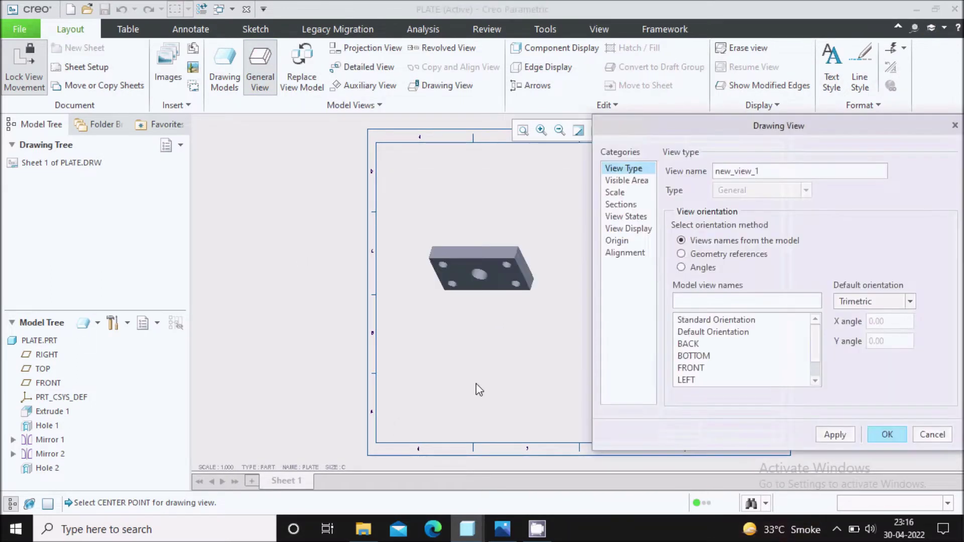
pyautogui.scroll(-1, 815, 355)
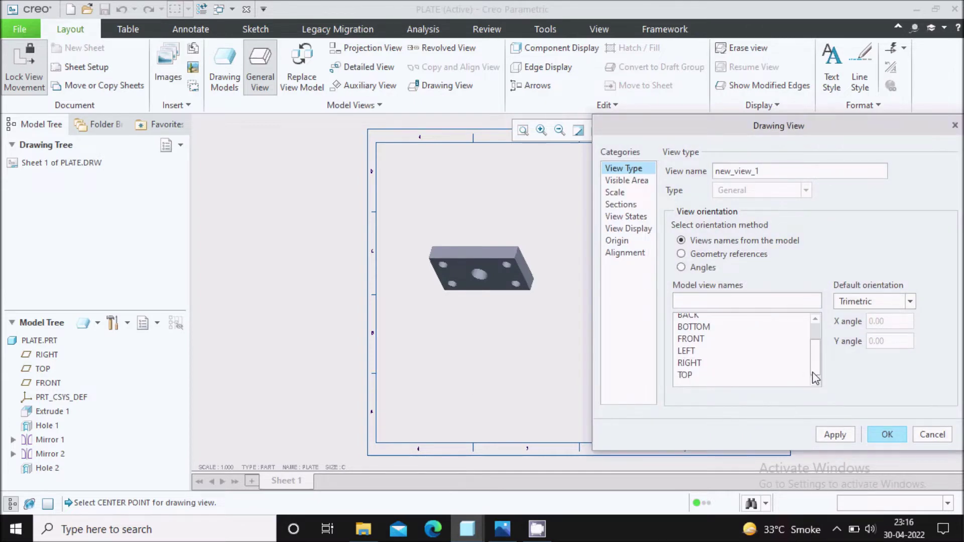
pyautogui.click(702, 344)
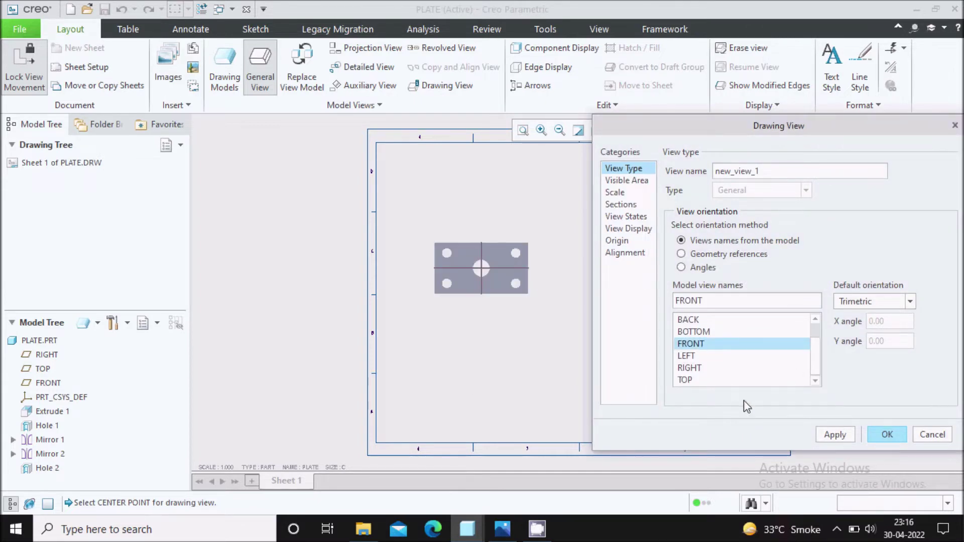
# Set the front view's display style to No Hidden and finish the view definition.
pyautogui.click(642, 232)
pyautogui.click(764, 185)
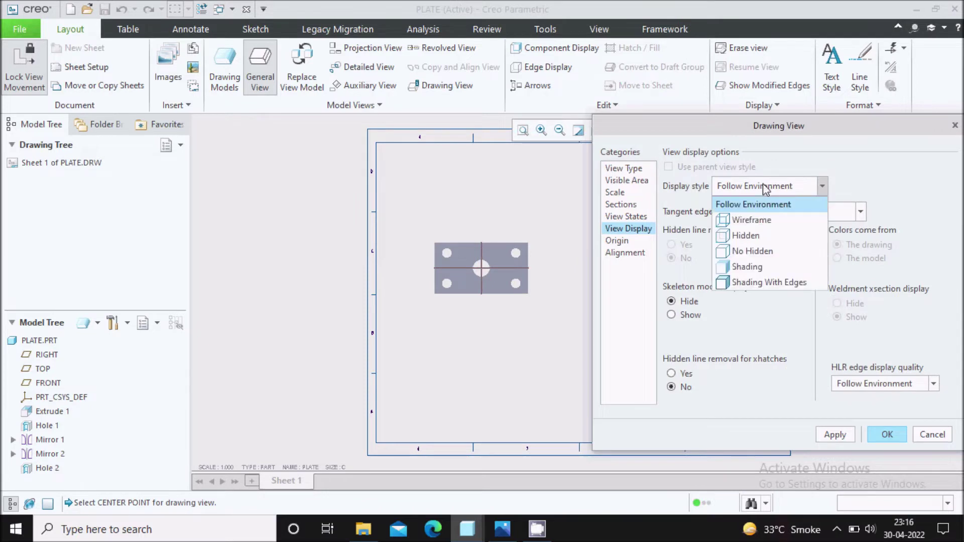
pyautogui.click(760, 255)
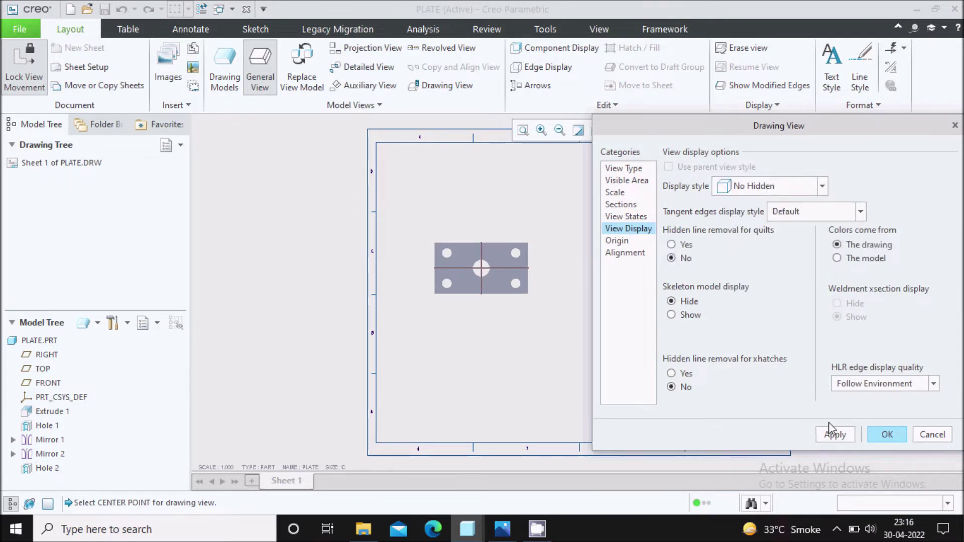
pyautogui.click(836, 434)
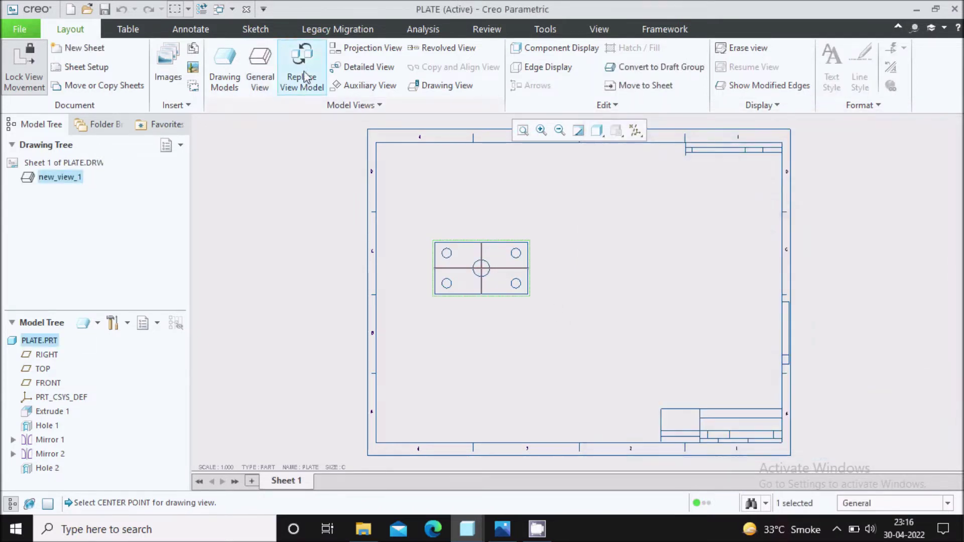
# Place a projection view to the right of the front view and set its display style to No Hidden.
pyautogui.click(366, 47)
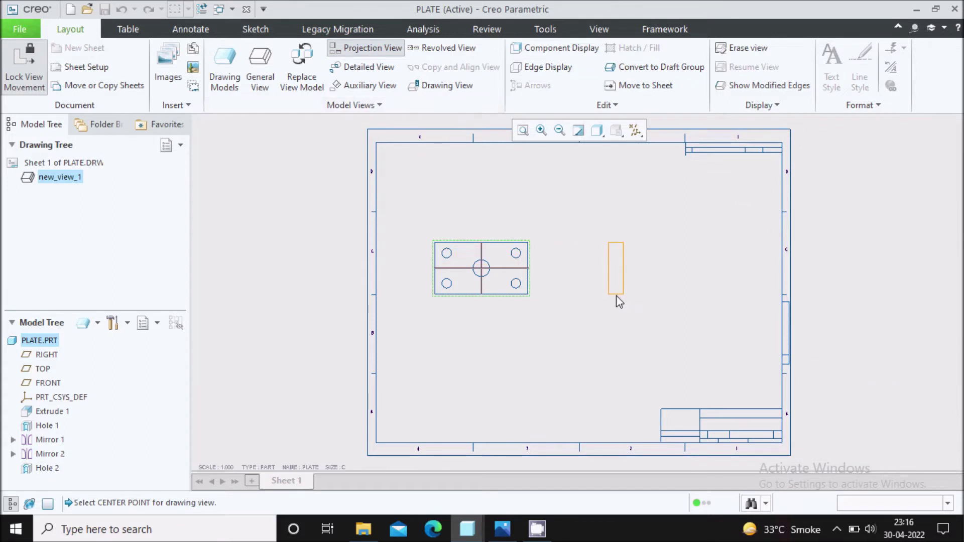
pyautogui.click(616, 297)
pyautogui.scroll(2, 614, 289)
pyautogui.doubleClick(632, 285)
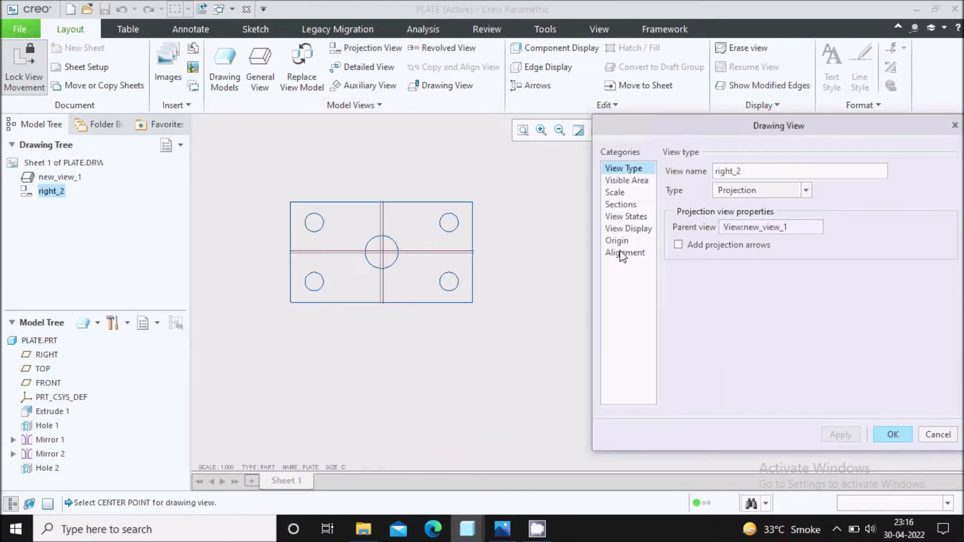
pyautogui.click(628, 228)
pyautogui.click(769, 186)
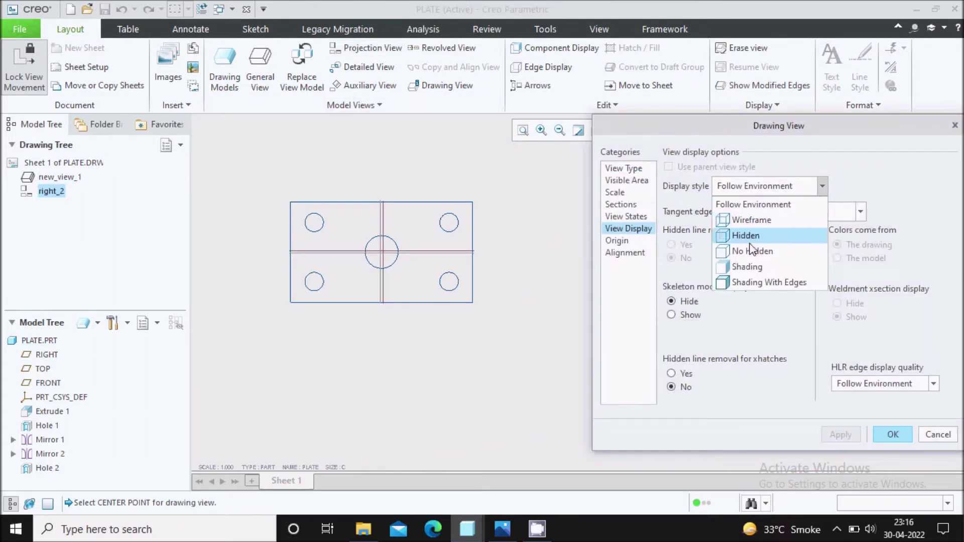
pyautogui.click(798, 249)
pyautogui.click(888, 435)
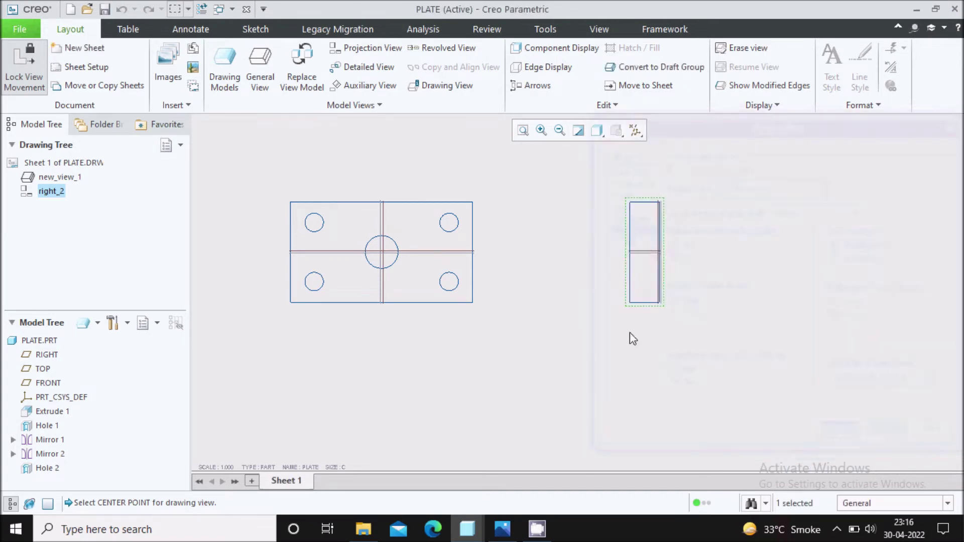
# Unlock view movement and shift the front view slightly toward the side view.
pyautogui.scroll(-2, 518, 214)
pyautogui.click(493, 249)
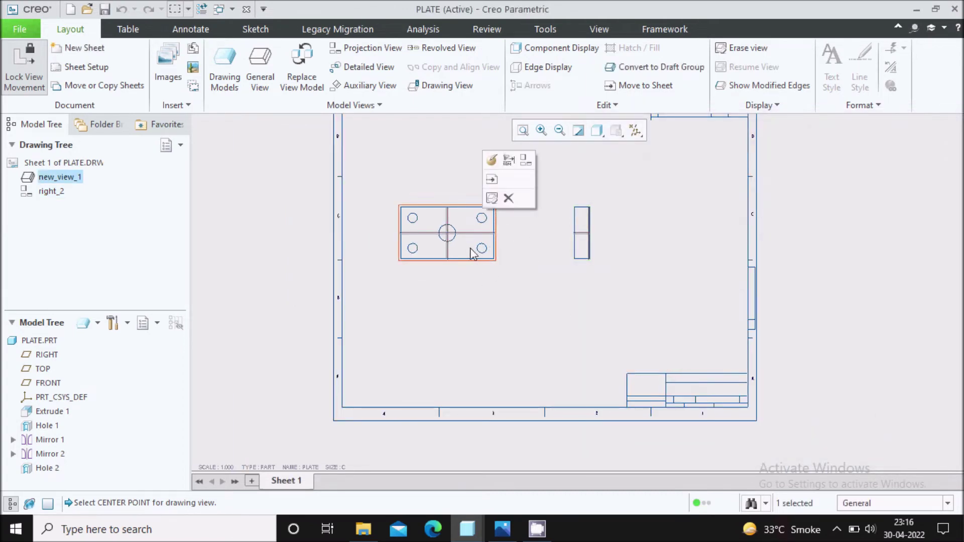
pyautogui.moveTo(474, 251); pyautogui.dragTo(491, 255)
pyautogui.click(599, 276)
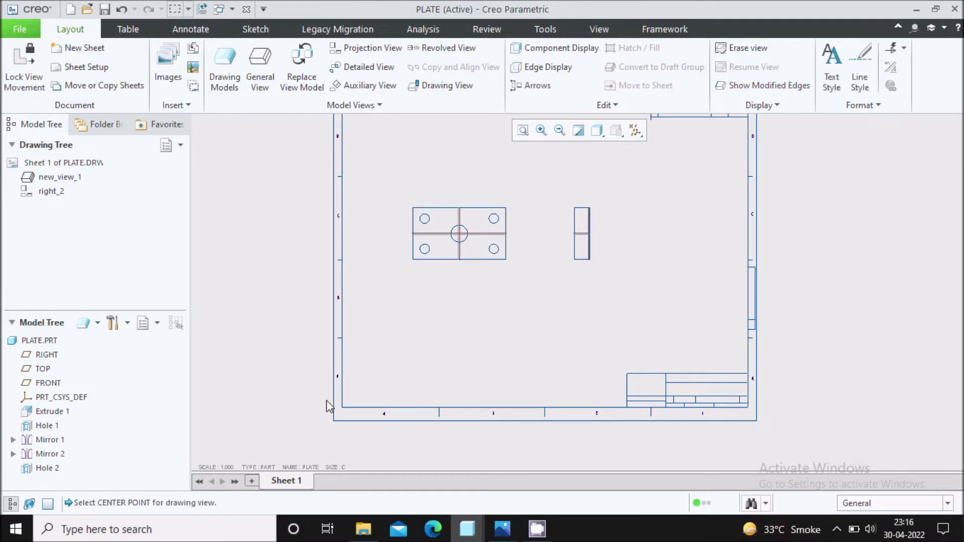
# Set the drawing scale to 2.5.
pyautogui.doubleClick(229, 467)
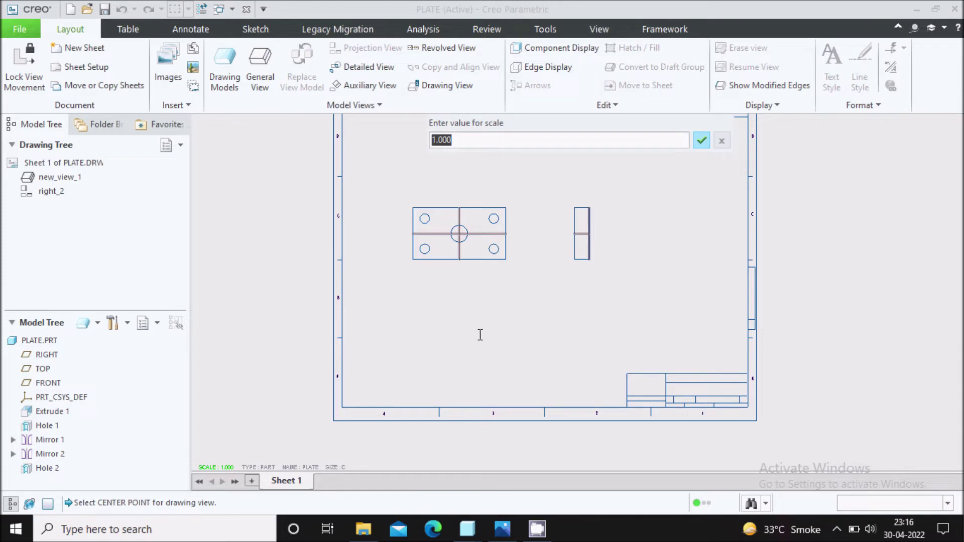
pyautogui.write('2.5')
pyautogui.press('Return')
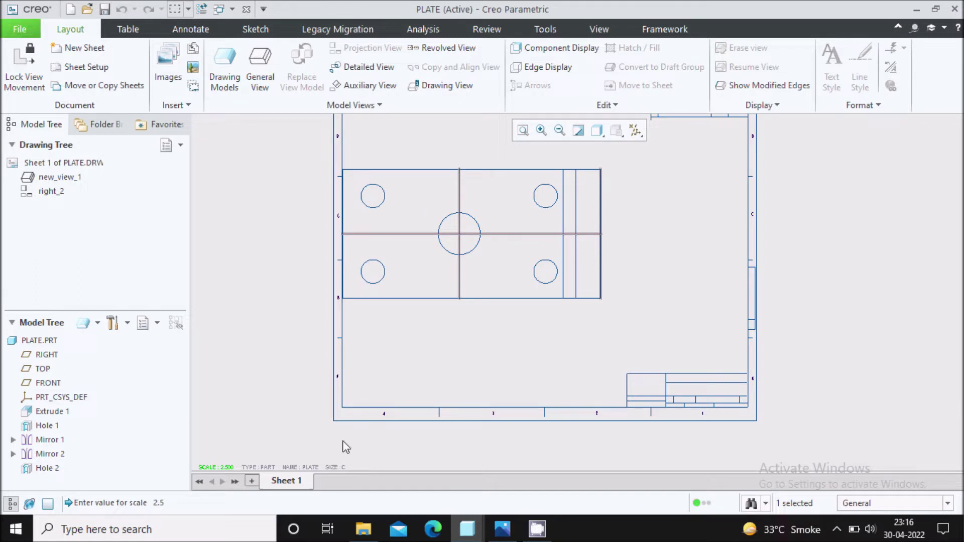
# Set the drawing scale to 2.
pyautogui.click(228, 464)
pyautogui.doubleClick(224, 467)
pyautogui.write('2.500')
pyautogui.press('Return')
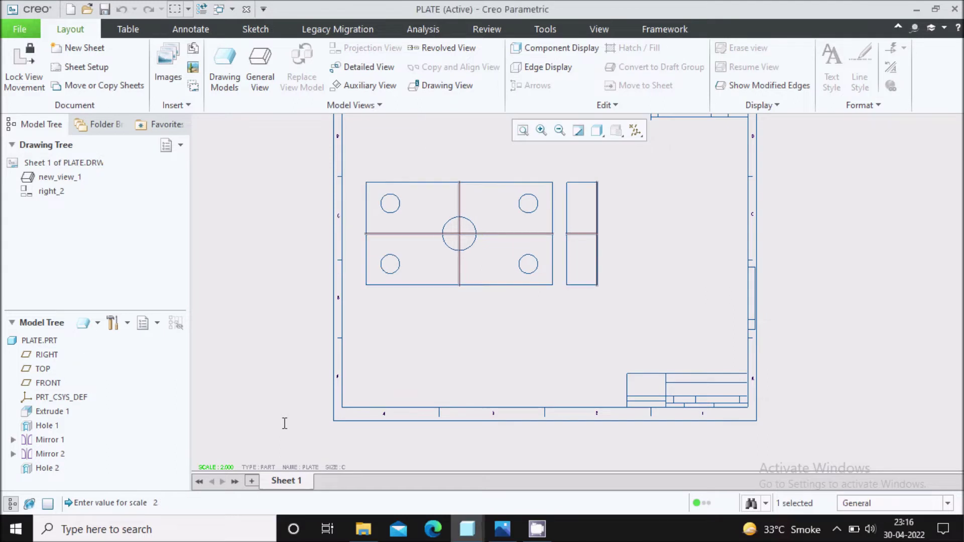
# Move the side view away from the front view toward the sheet's right border and reposition the front view, comparing the layout with the reference.
pyautogui.click(588, 253)
pyautogui.moveTo(586, 260); pyautogui.dragTo(672, 271)
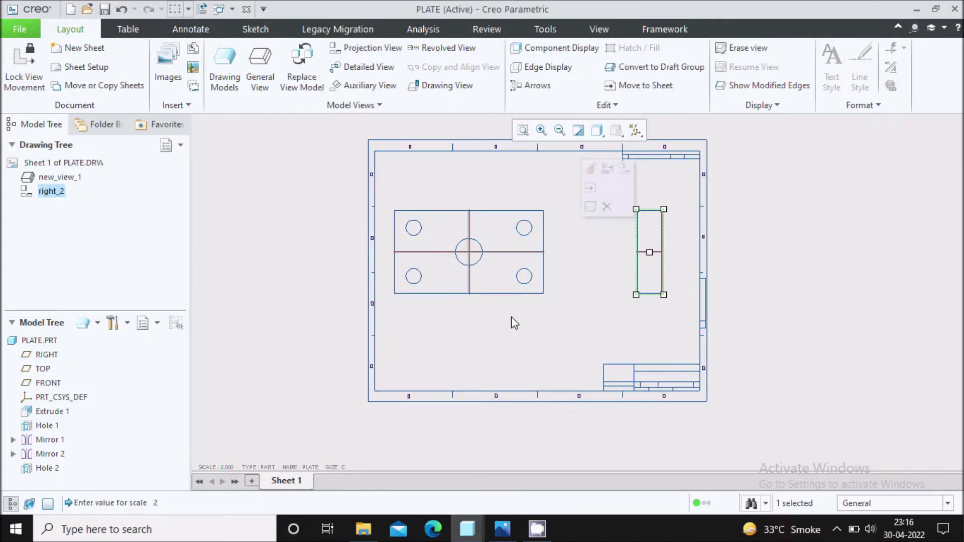
pyautogui.click(522, 277)
pyautogui.moveTo(508, 271); pyautogui.dragTo(527, 279)
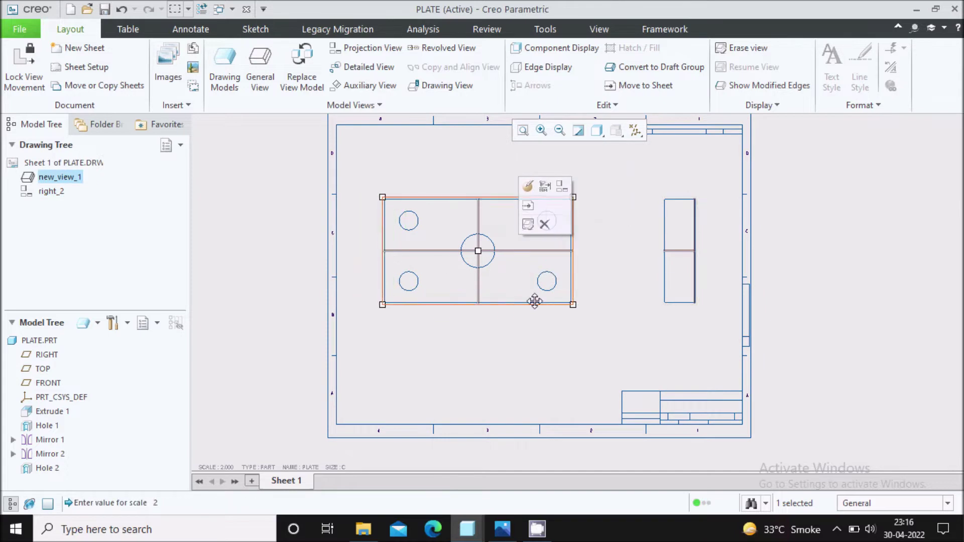
pyautogui.click(502, 529)
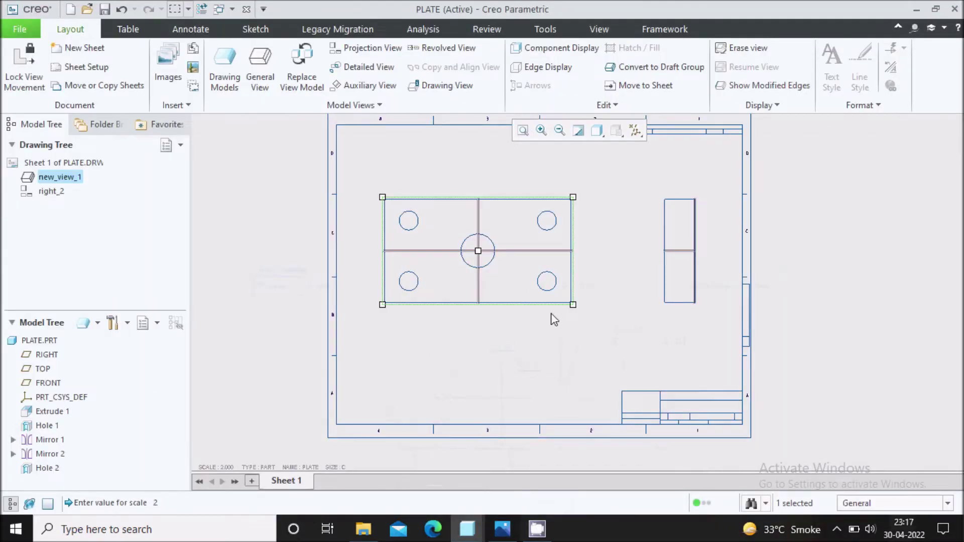
pyautogui.scroll(-2, 624, 269)
pyautogui.click(634, 344)
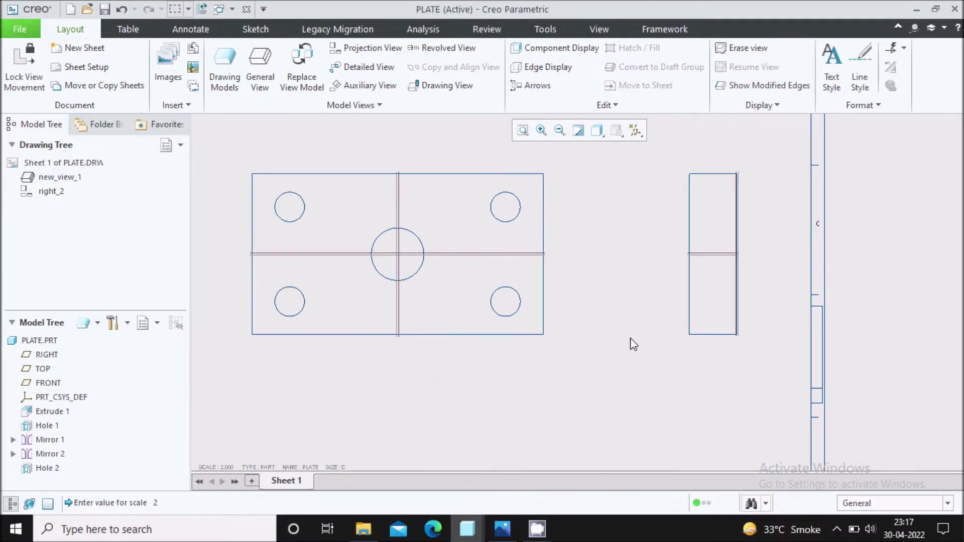
# Hide the datum planes in the drawing views.
pyautogui.scroll(2, 667, 319)
pyautogui.scroll(-2, 710, 287)
pyautogui.scroll(1, 692, 242)
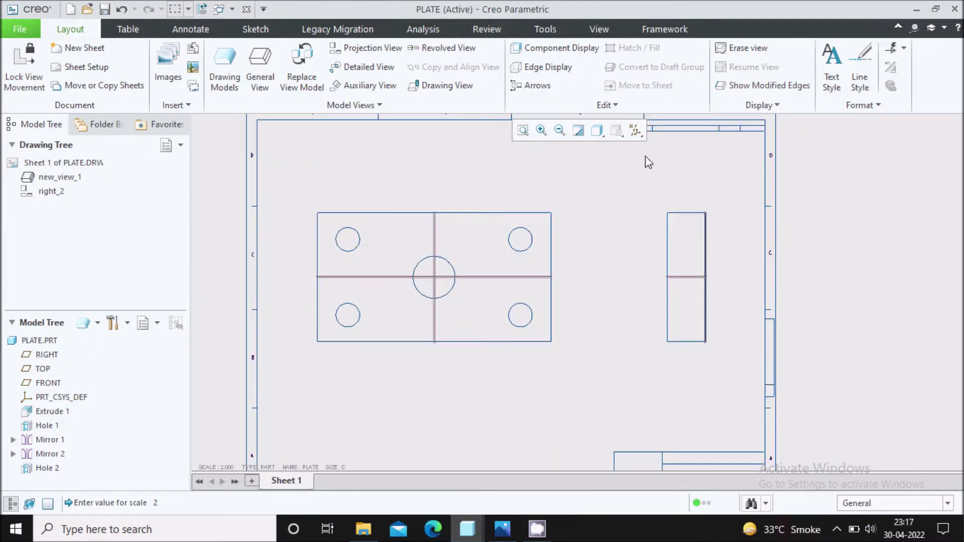
pyautogui.click(635, 131)
pyautogui.click(675, 211)
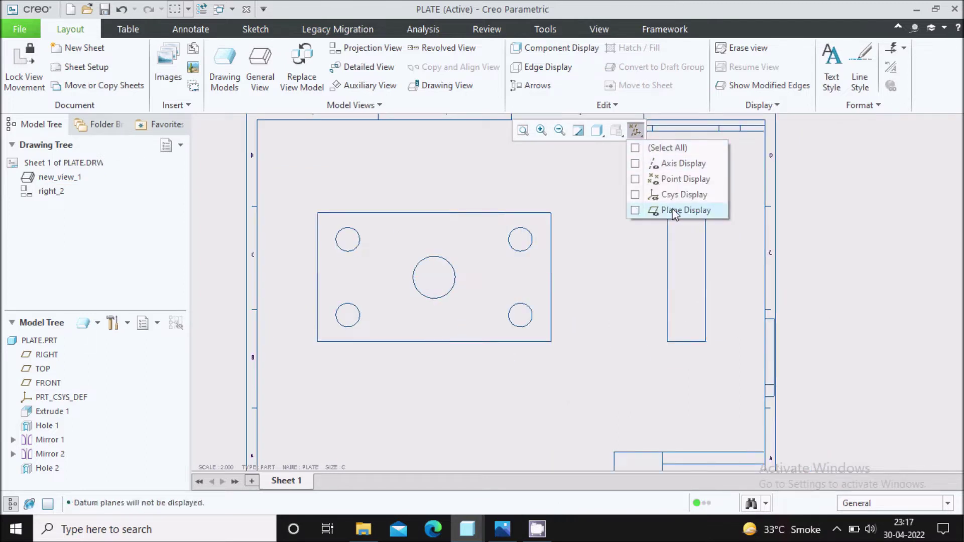
# Check the centerlines on the reference drawing and show model axes A_1 to A_5 for all five holes in the front view.
pyautogui.click(502, 530)
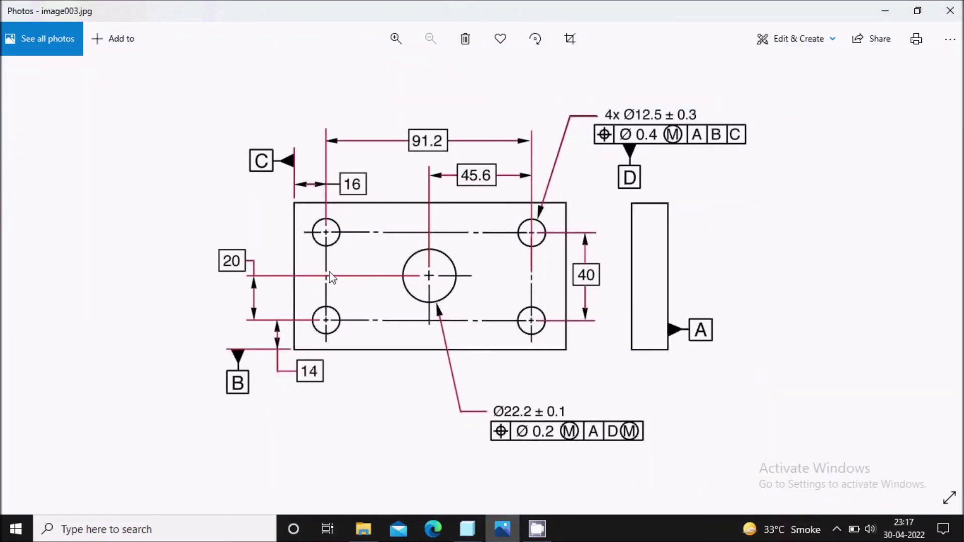
pyautogui.click(502, 529)
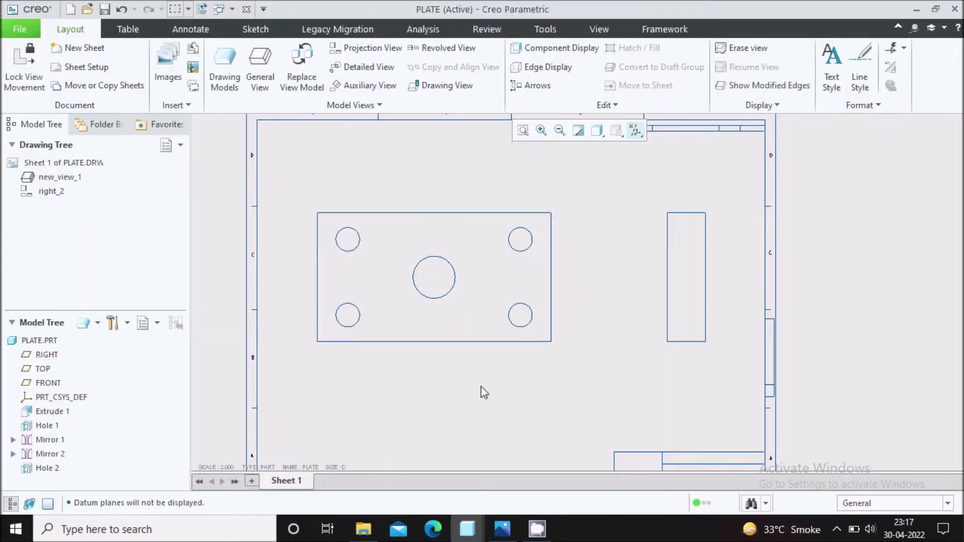
pyautogui.click(497, 344)
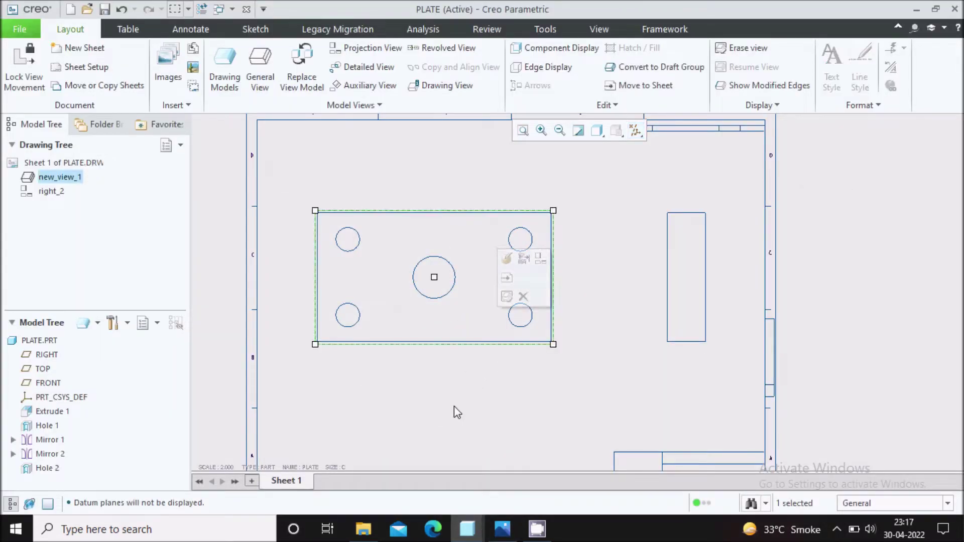
pyautogui.click(191, 29)
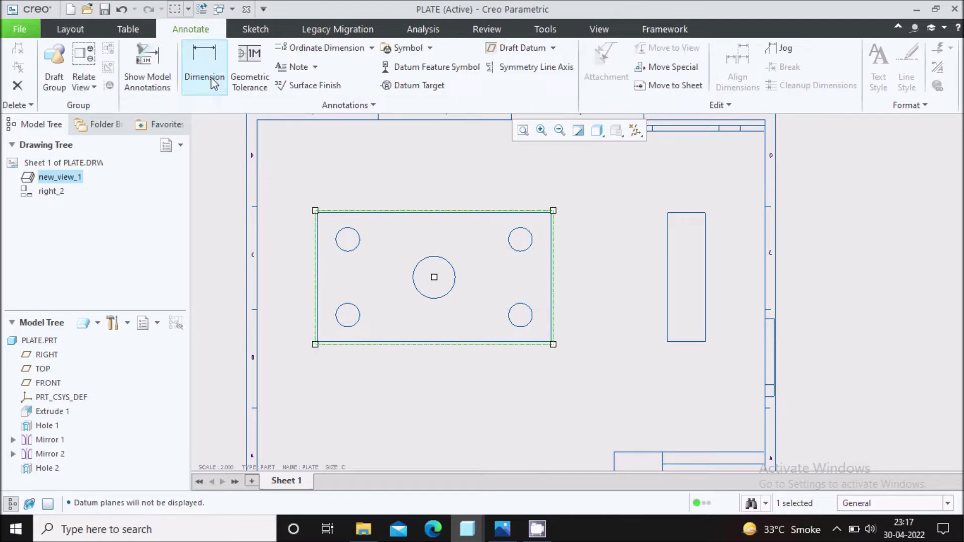
pyautogui.click(163, 75)
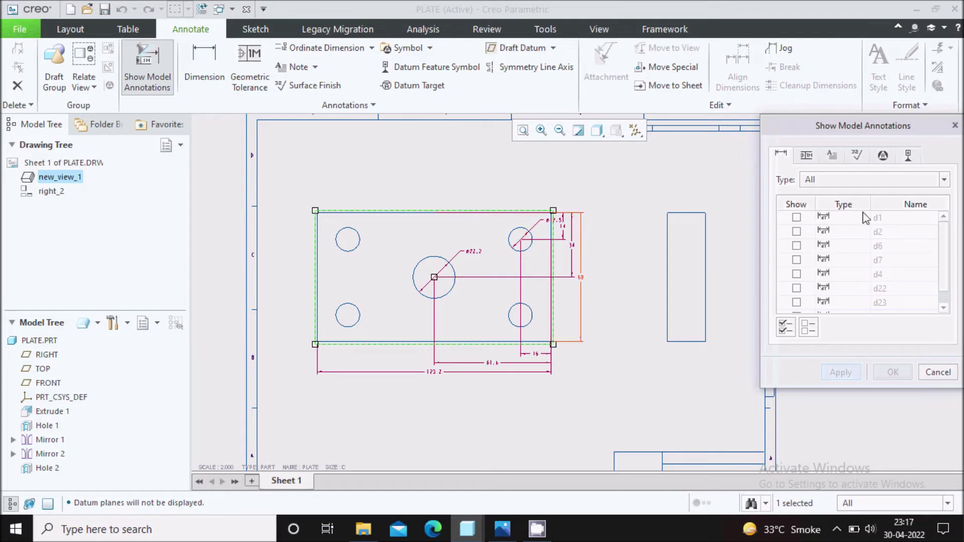
pyautogui.click(909, 157)
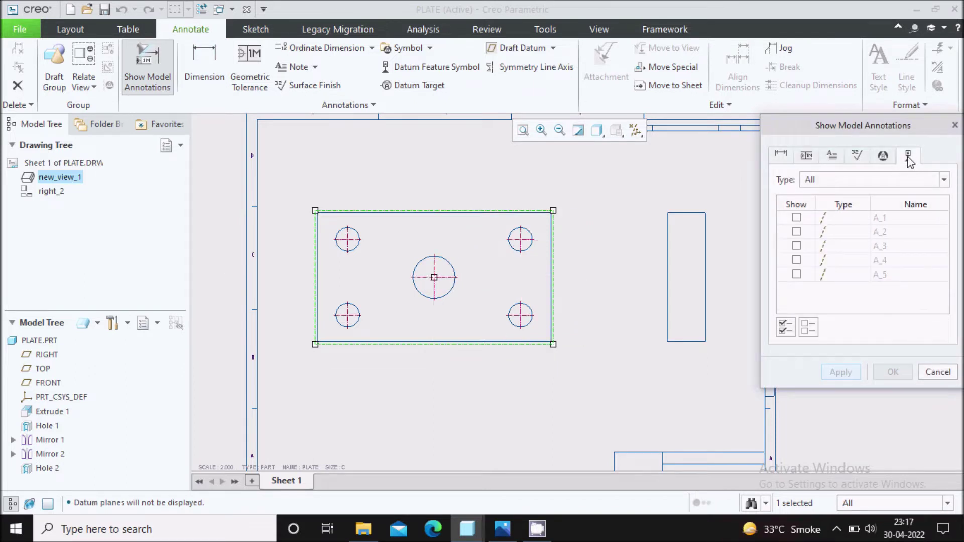
pyautogui.click(797, 232)
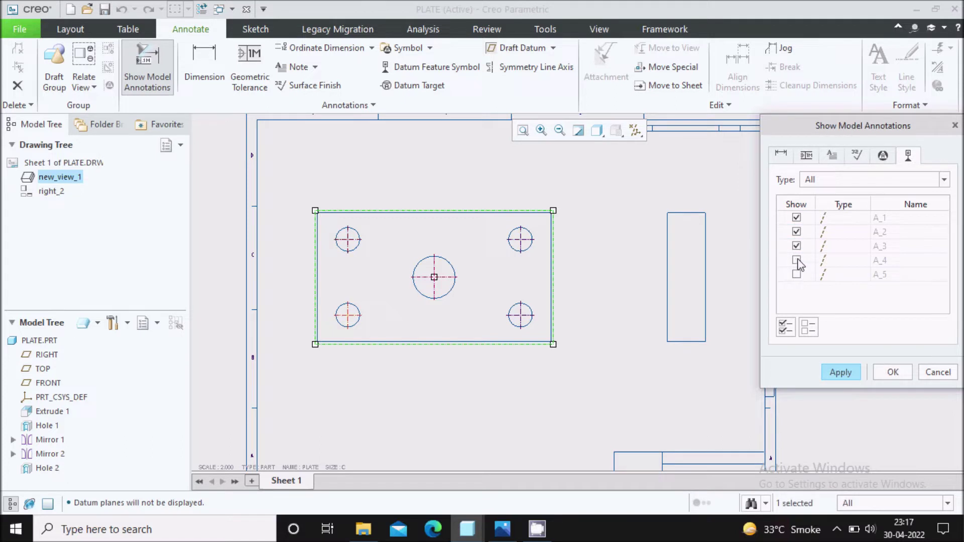
pyautogui.click(796, 274)
pyautogui.click(848, 373)
pyautogui.click(937, 372)
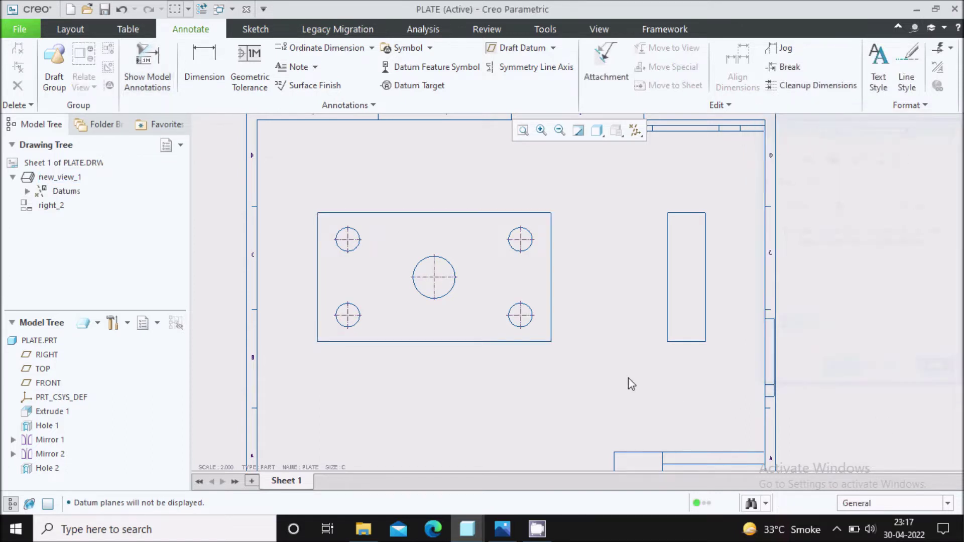
# Move the front view a little closer to the side view.
pyautogui.click(485, 271)
pyautogui.moveTo(487, 273); pyautogui.dragTo(512, 273)
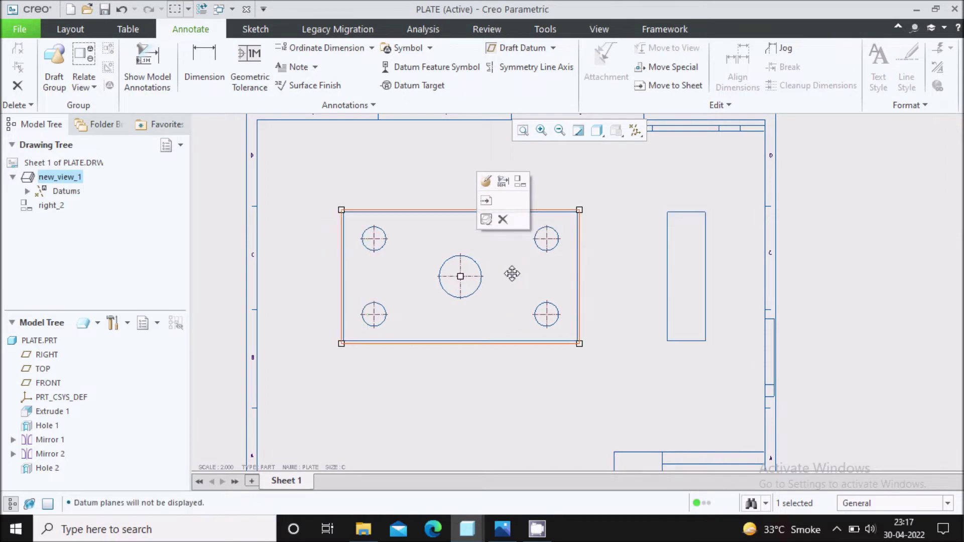
pyautogui.click(526, 388)
pyautogui.moveTo(526, 387); pyautogui.dragTo(524, 365, button='middle')
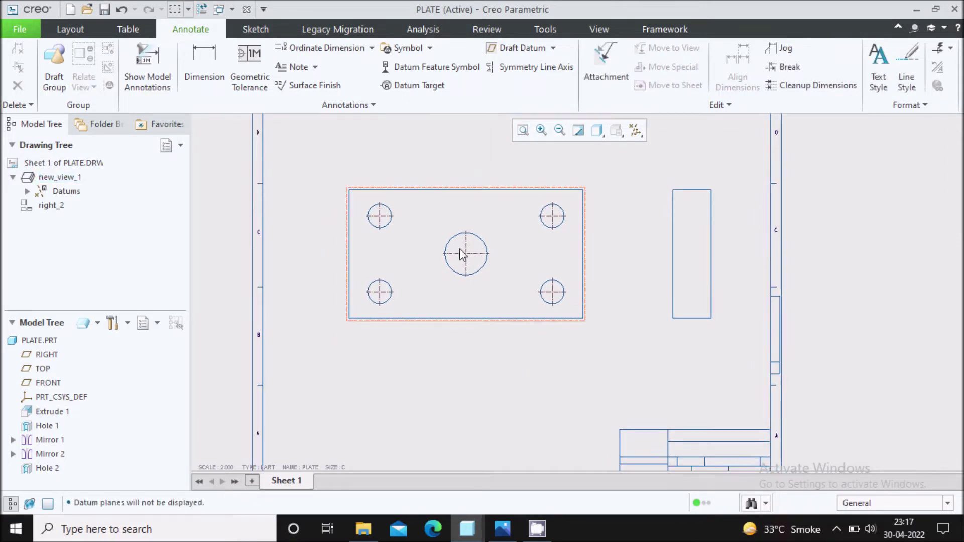
# Following the reference, extend the horizontal centerlines of the lower-left and upper-left holes across to the opposite corner holes.
pyautogui.click(502, 529)
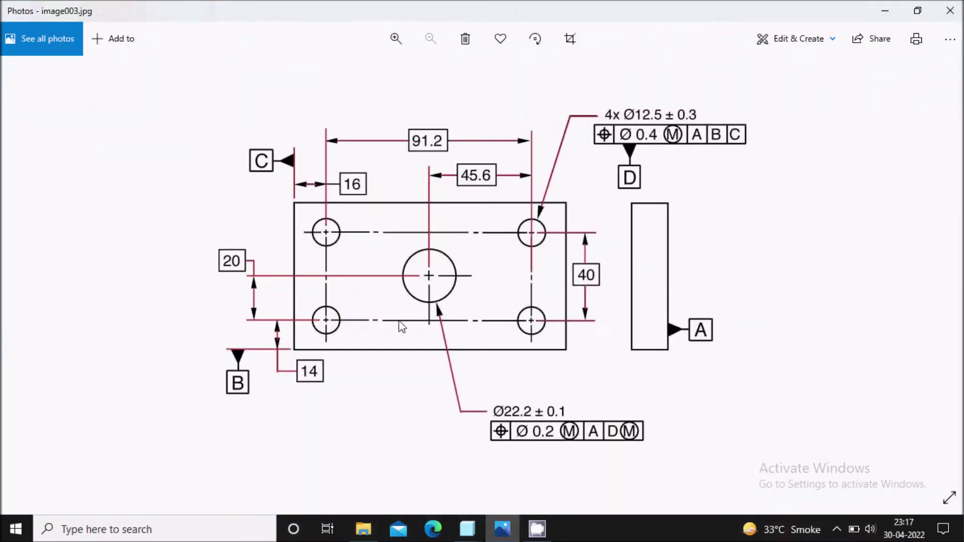
pyautogui.click(467, 528)
pyautogui.scroll(3, 357, 294)
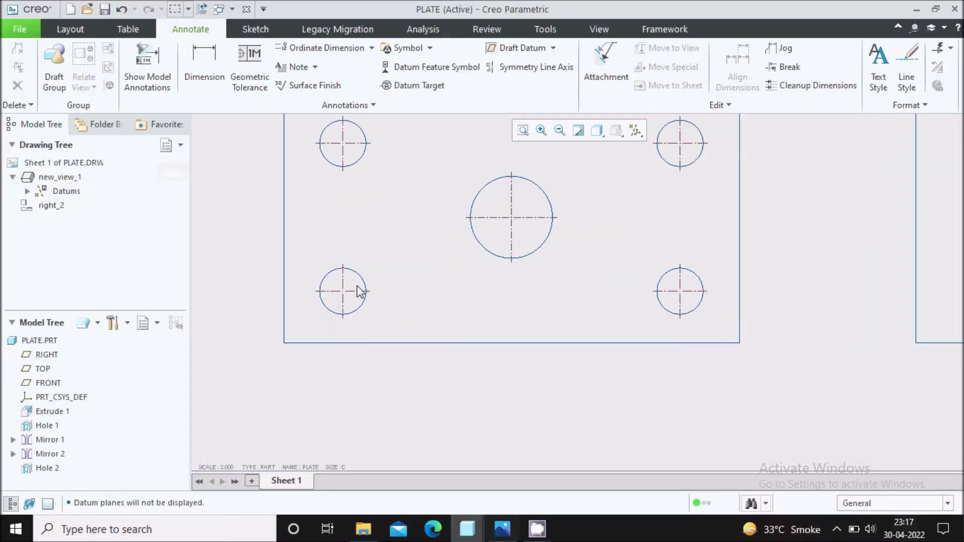
pyautogui.click(357, 293)
pyautogui.moveTo(371, 291); pyautogui.dragTo(639, 291)
pyautogui.scroll(-1, 558, 336)
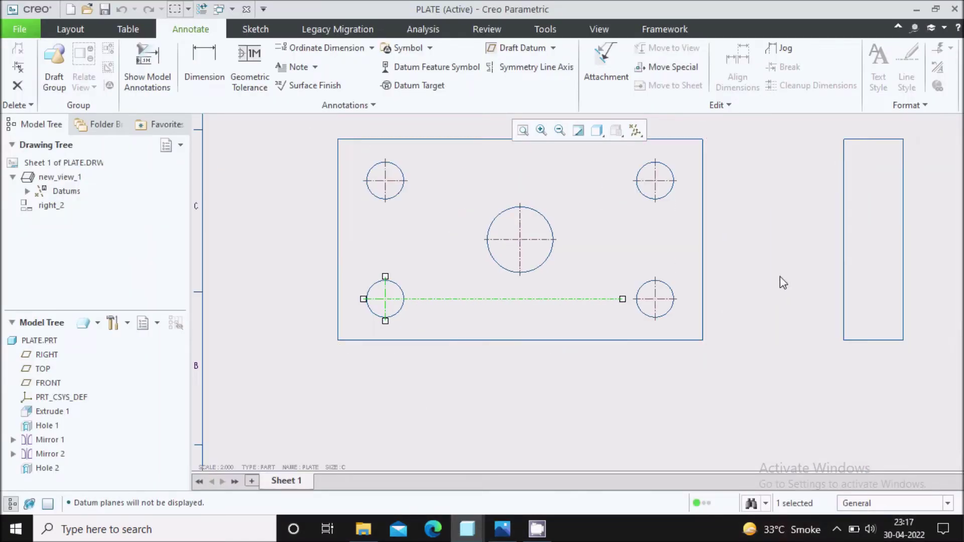
pyautogui.click(382, 182)
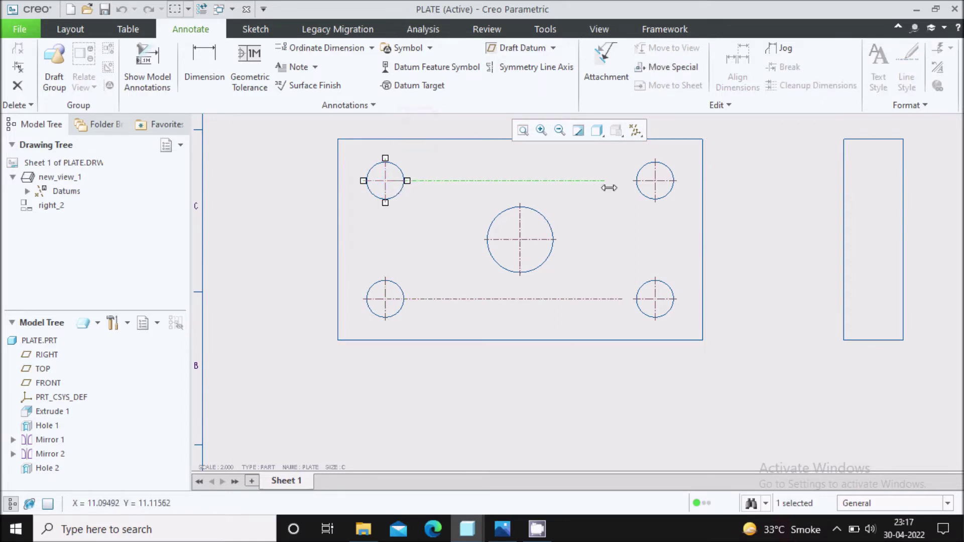
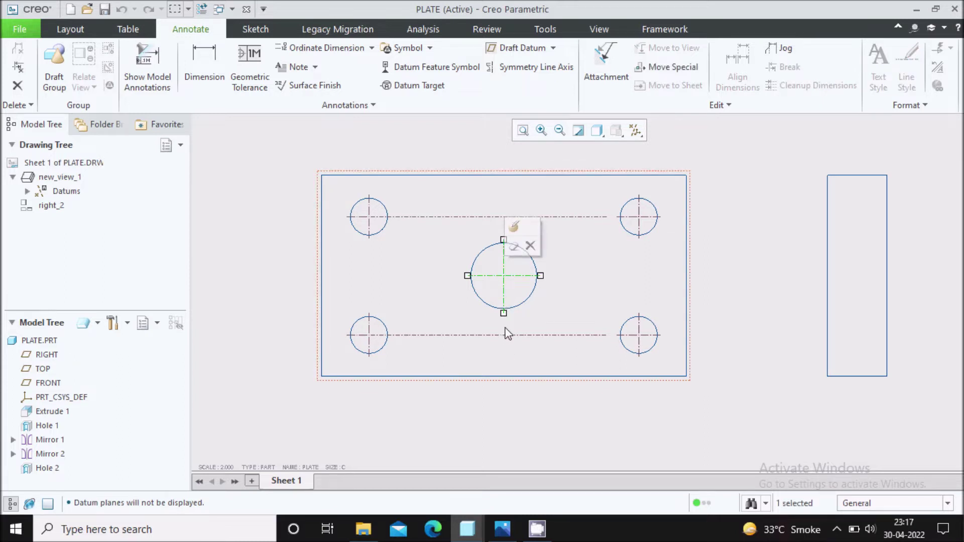
# Extend the central hole's horizontal and vertical centerlines beyond its circle in all four directions.
pyautogui.moveTo(503, 315); pyautogui.dragTo(506, 355)
pyautogui.scroll(-2, 450, 260)
pyautogui.scroll(2, 468, 292)
pyautogui.moveTo(467, 291); pyautogui.dragTo(469, 260)
pyautogui.moveTo(431, 331); pyautogui.dragTo(393, 331)
pyautogui.moveTo(505, 330); pyautogui.dragTo(563, 330)
pyautogui.click(721, 303)
pyautogui.scroll(-2, 682, 191)
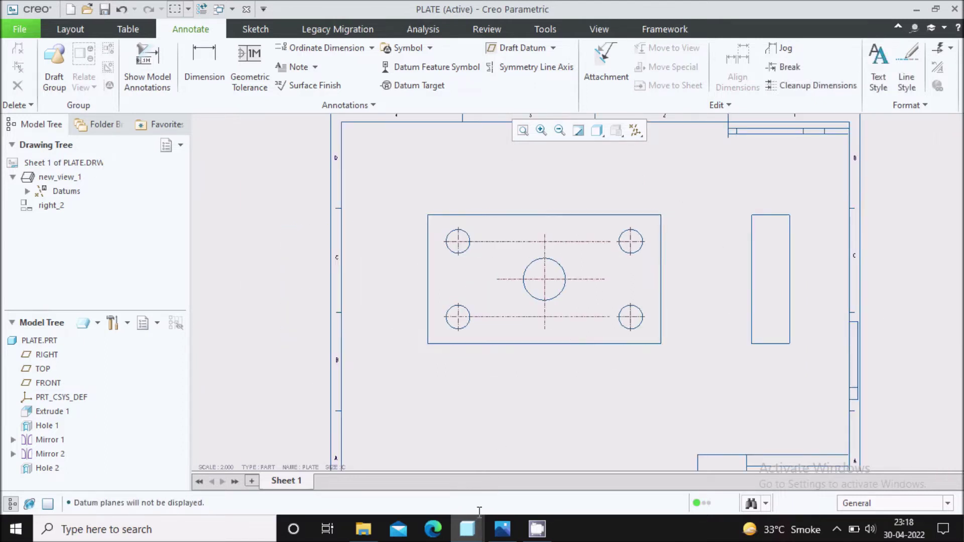
# Compare the centerlines with the reference drawing and examine its dimensions, tolerances and datum labels.
pyautogui.click(503, 532)
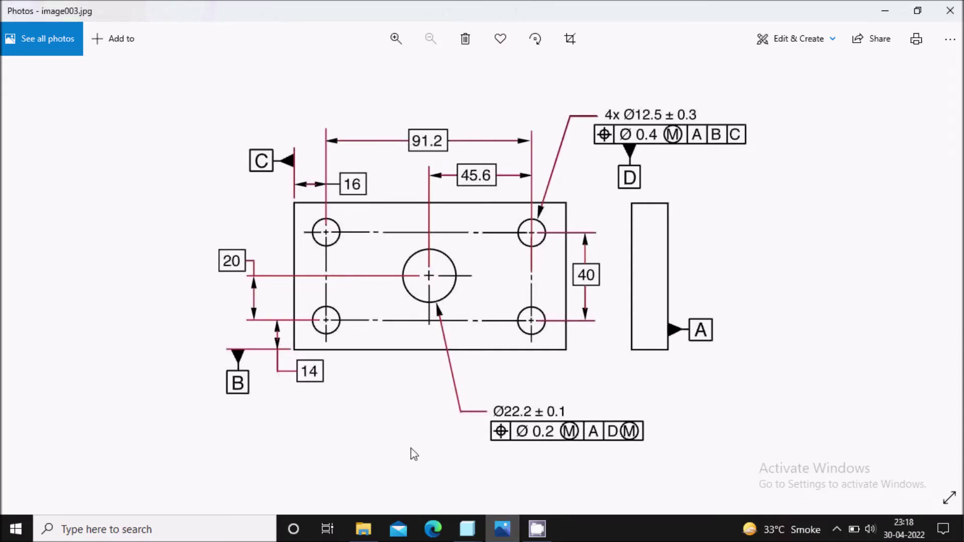
pyautogui.click(501, 530)
pyautogui.scroll(2, 658, 270)
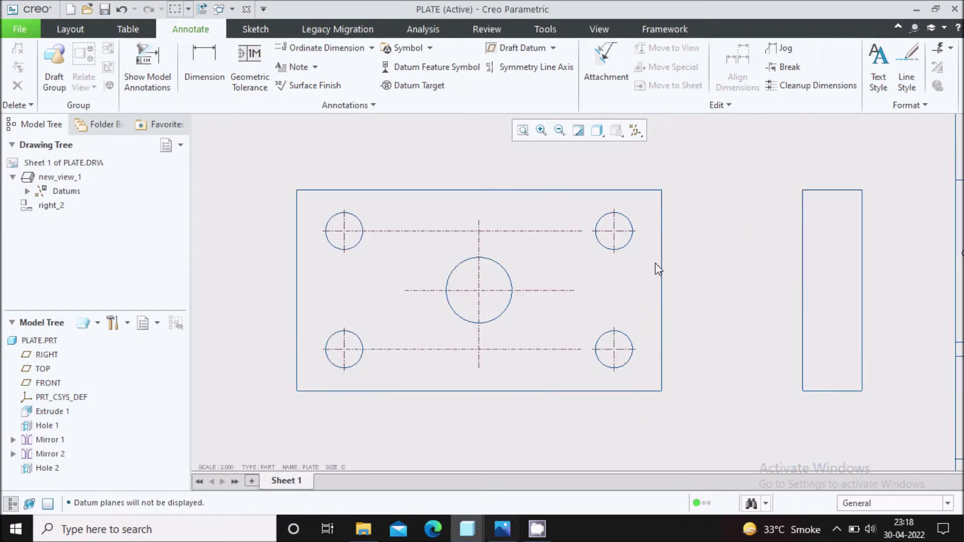
pyautogui.click(502, 531)
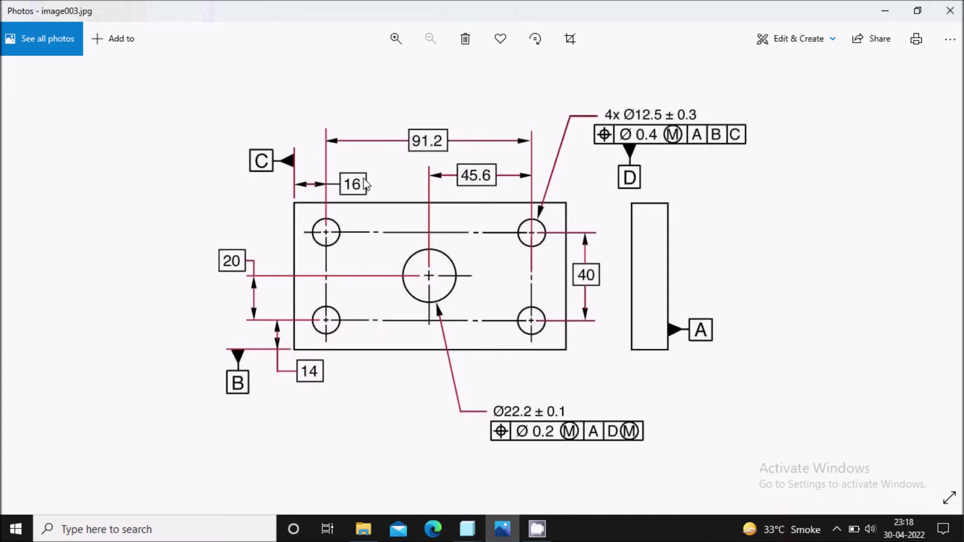
pyautogui.click(468, 529)
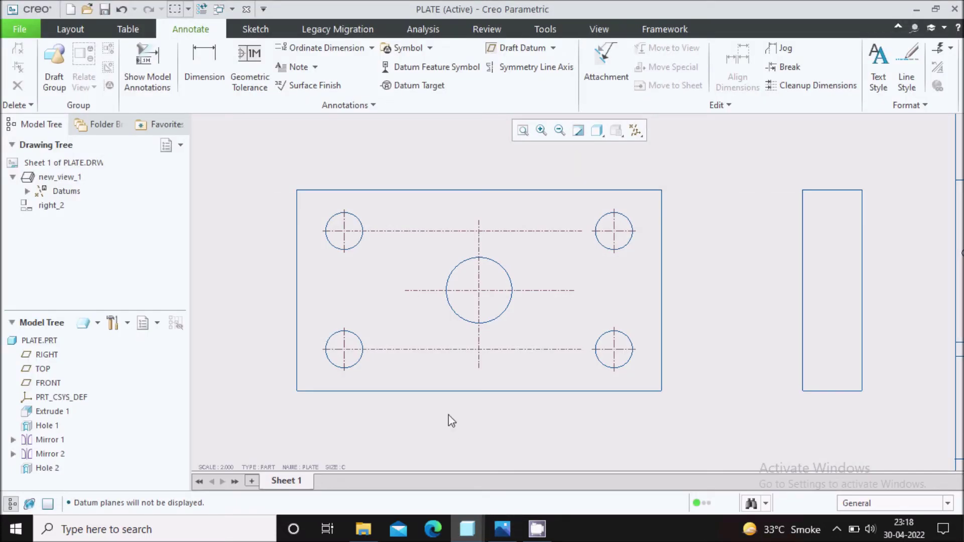
# Preview the front view's available model dimensions and compare them with the reference drawing.
pyautogui.click(367, 299)
pyautogui.click(149, 84)
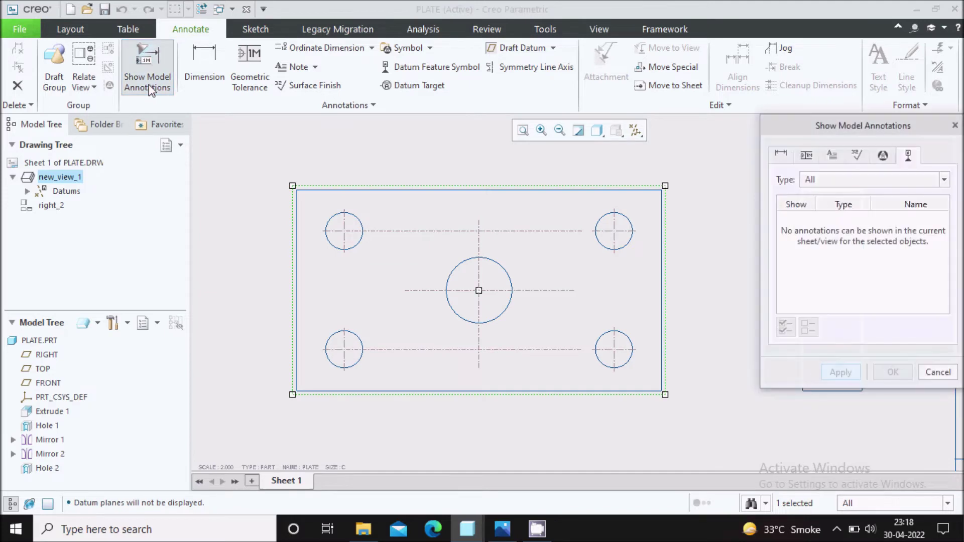
pyautogui.click(781, 157)
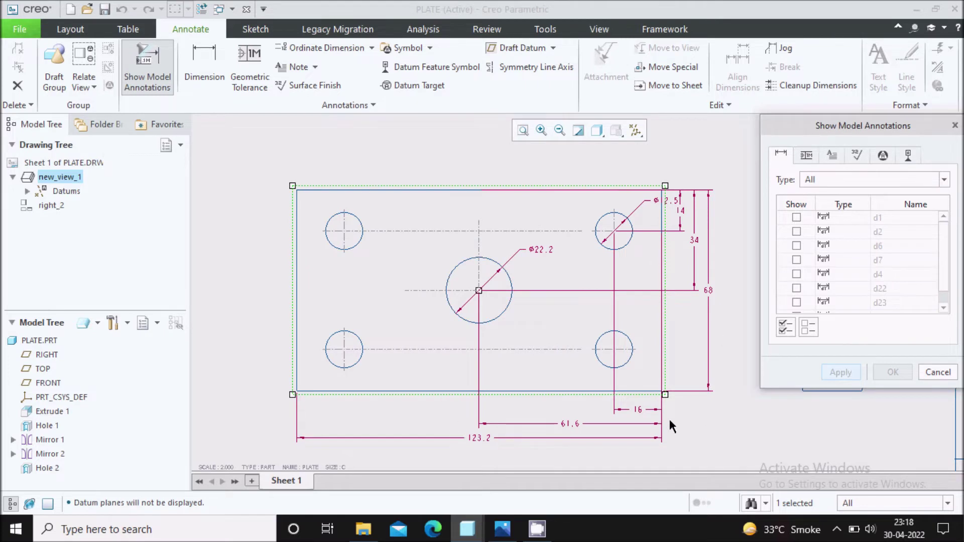
pyautogui.scroll(1, 561, 176)
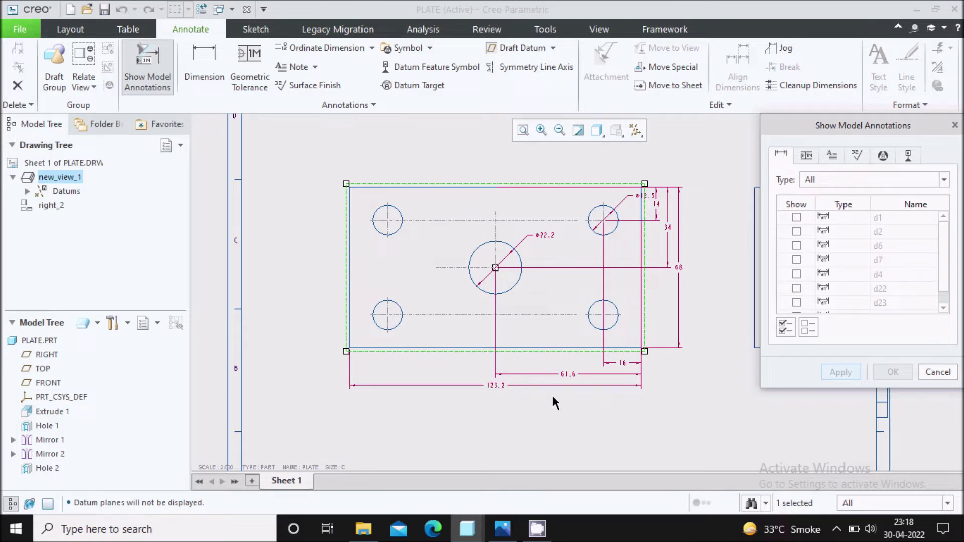
pyautogui.scroll(1, 502, 388)
pyautogui.scroll(-2, 499, 390)
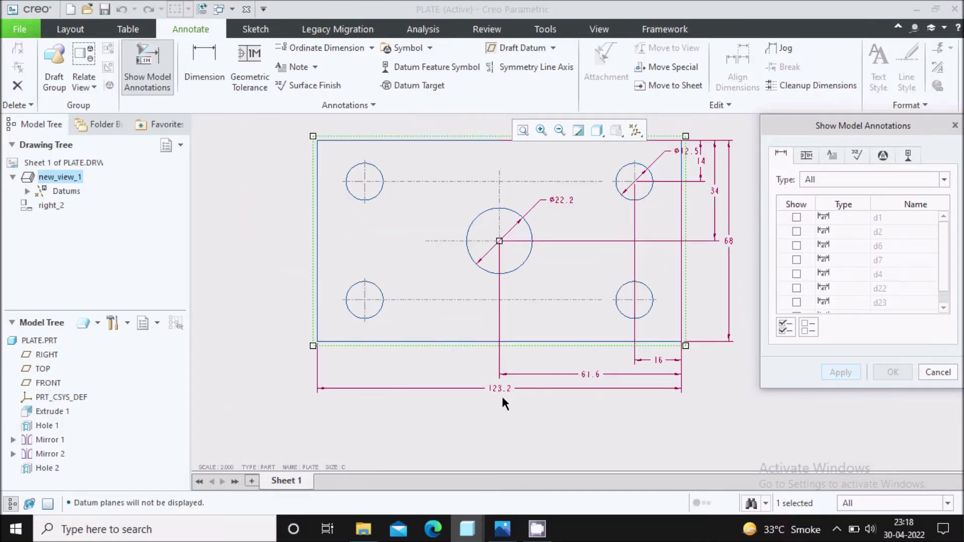
pyautogui.click(502, 530)
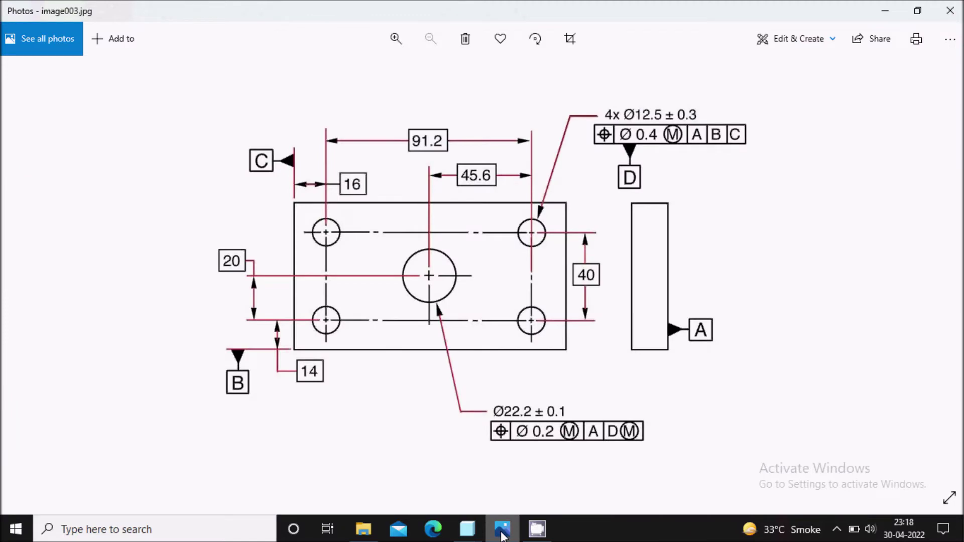
pyautogui.click(502, 531)
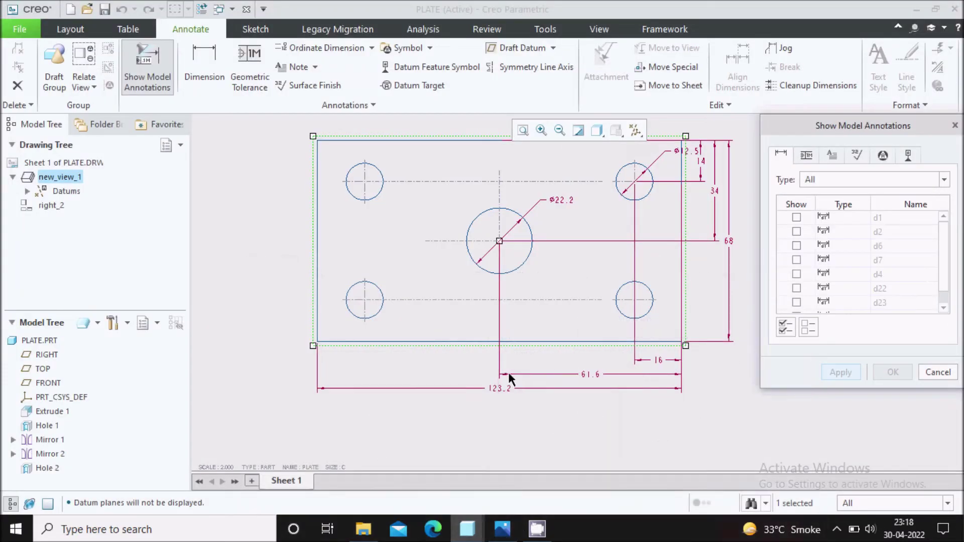
pyautogui.scroll(-3, 623, 233)
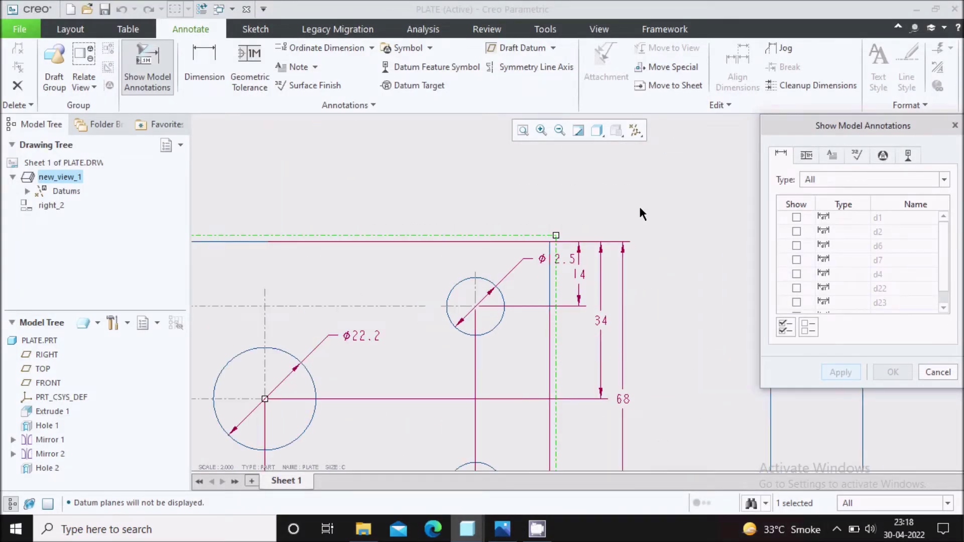
pyautogui.scroll(3, 656, 169)
pyautogui.click(504, 531)
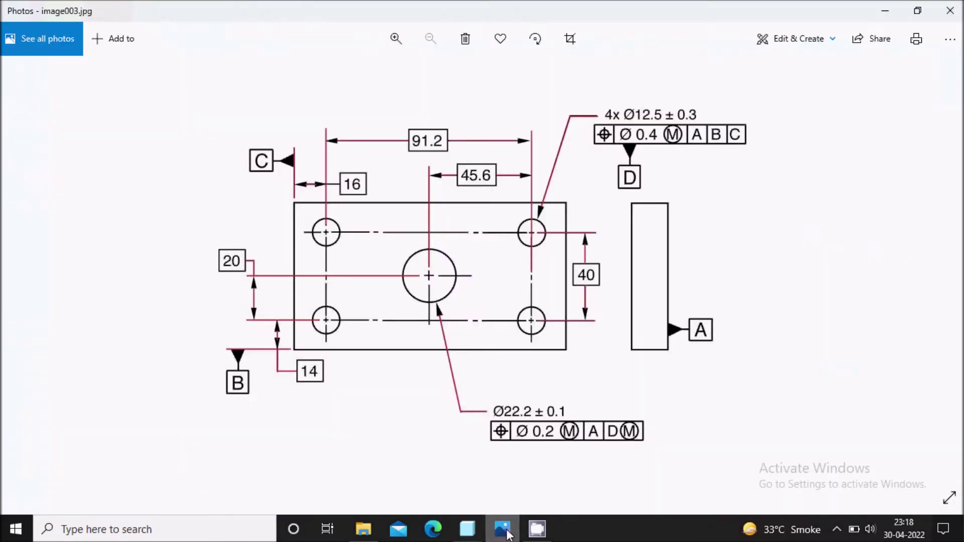
pyautogui.click(503, 531)
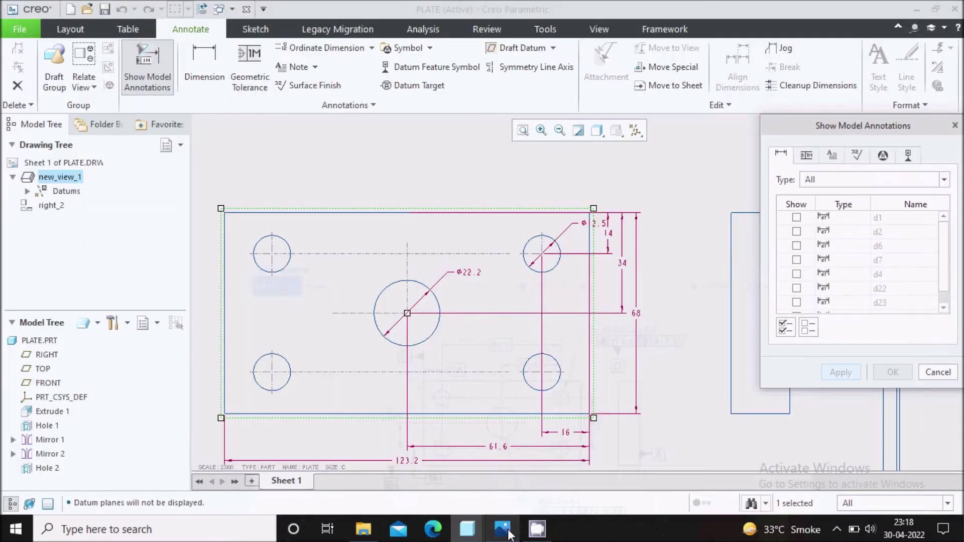
pyautogui.scroll(-3, 659, 314)
pyautogui.scroll(1, 661, 311)
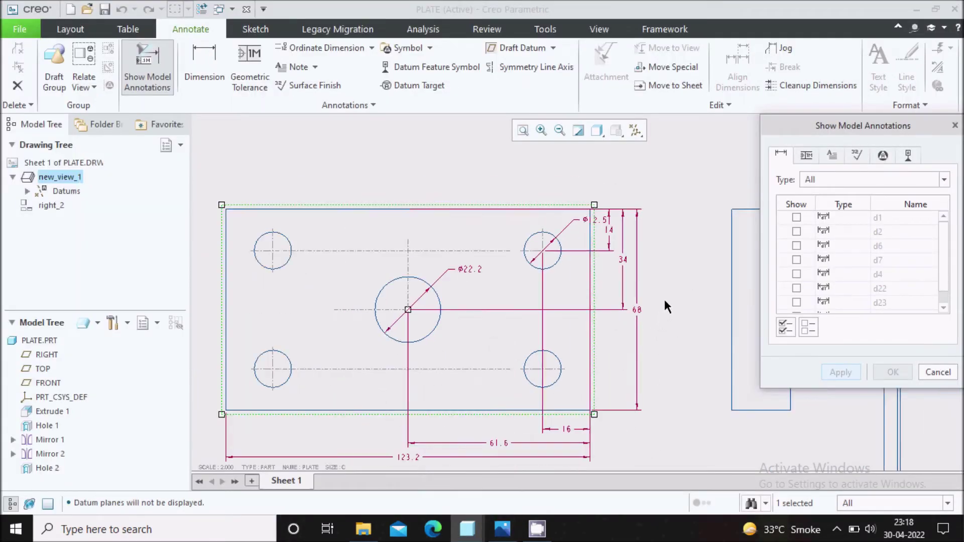
# Show only the 14 and 16 model dimensions locating the upper-right hole from the plate edges in the front view.
pyautogui.click(473, 272)
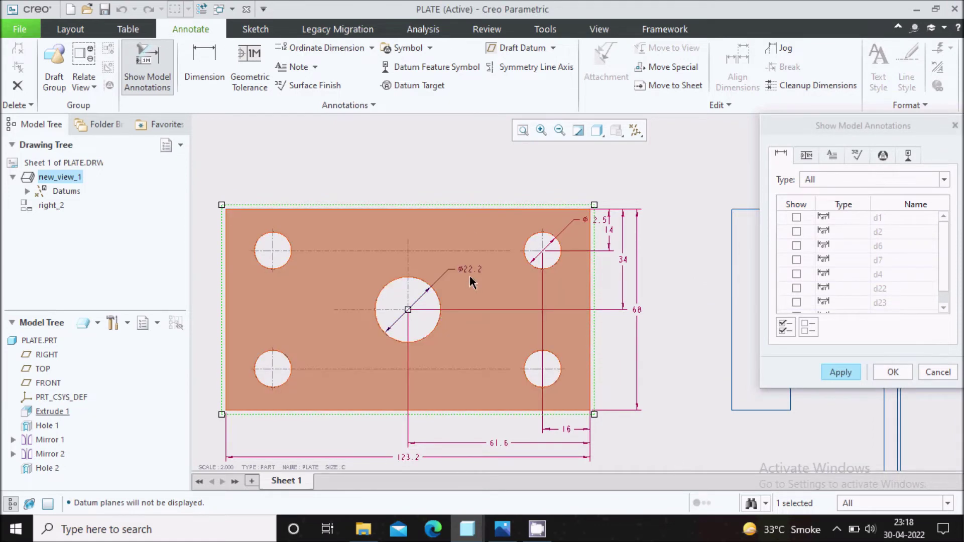
pyautogui.click(463, 271)
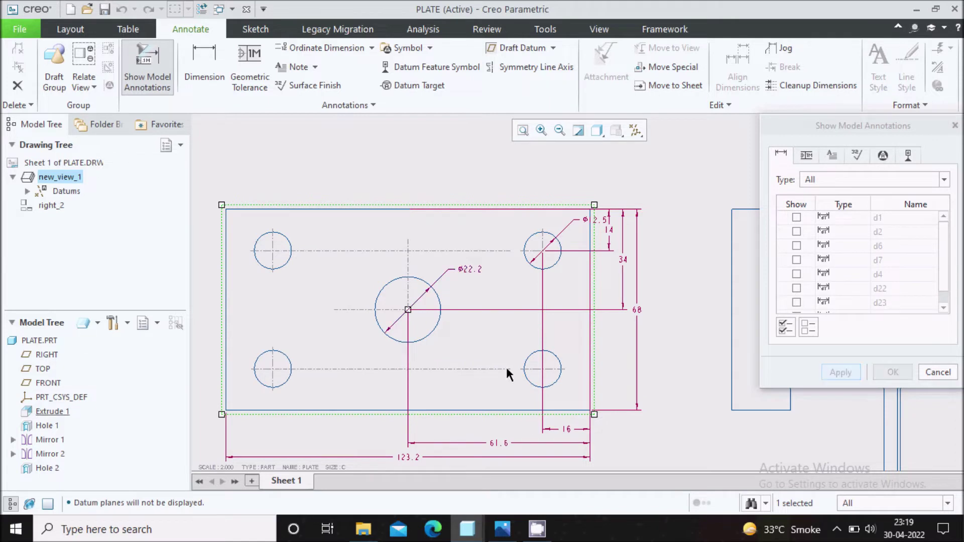
pyautogui.scroll(3, 648, 250)
pyautogui.scroll(-5, 589, 350)
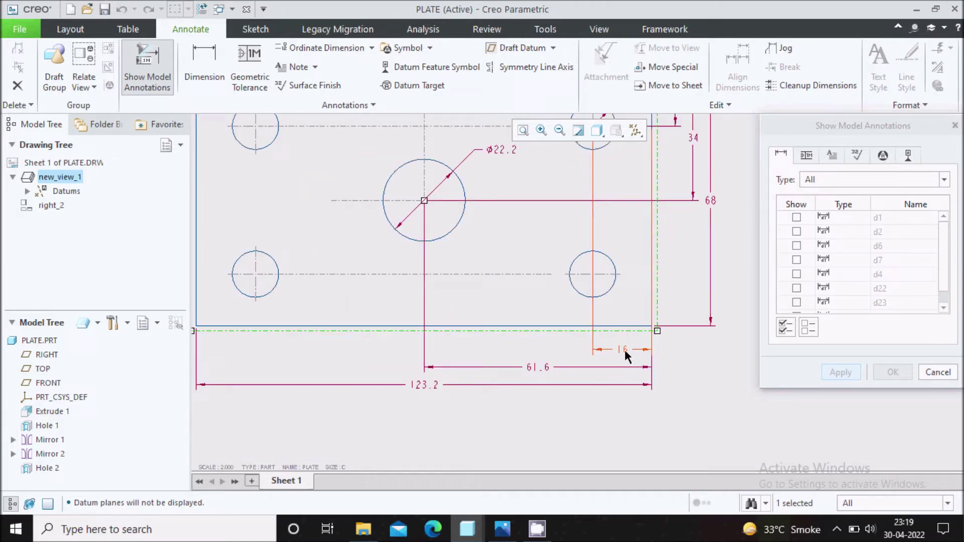
pyautogui.scroll(2, 615, 352)
pyautogui.scroll(-5, 648, 216)
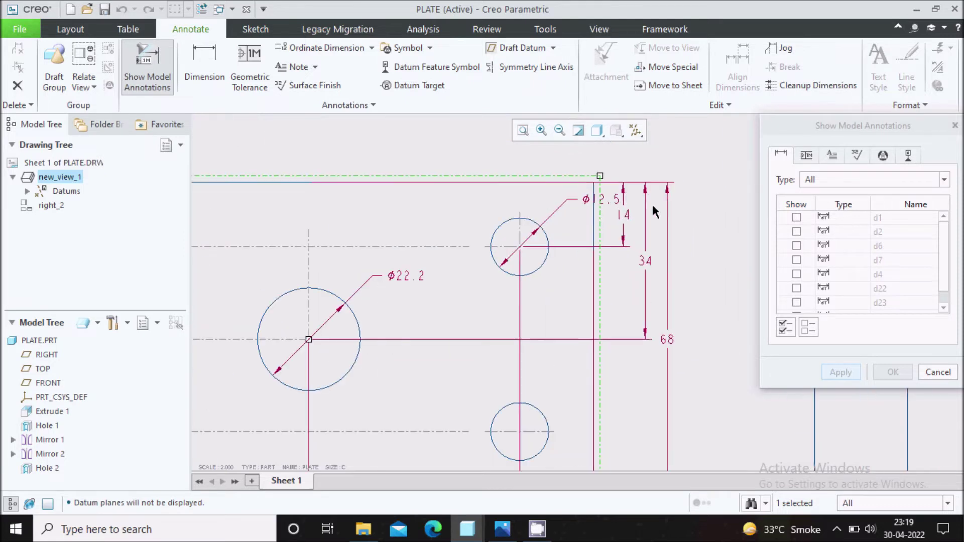
pyautogui.click(624, 216)
pyautogui.scroll(3, 638, 221)
pyautogui.scroll(-2, 589, 405)
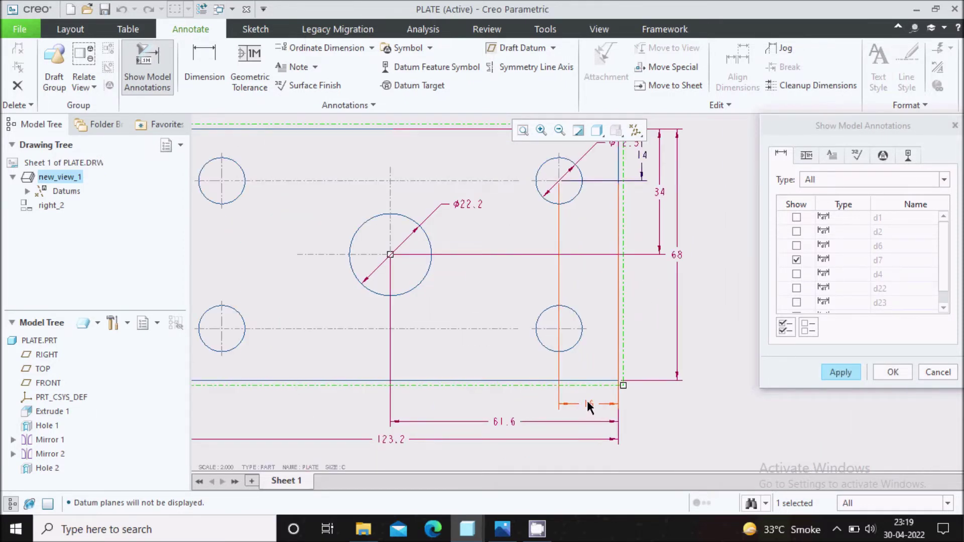
pyautogui.click(586, 400)
pyautogui.scroll(3, 639, 353)
pyautogui.scroll(-4, 653, 251)
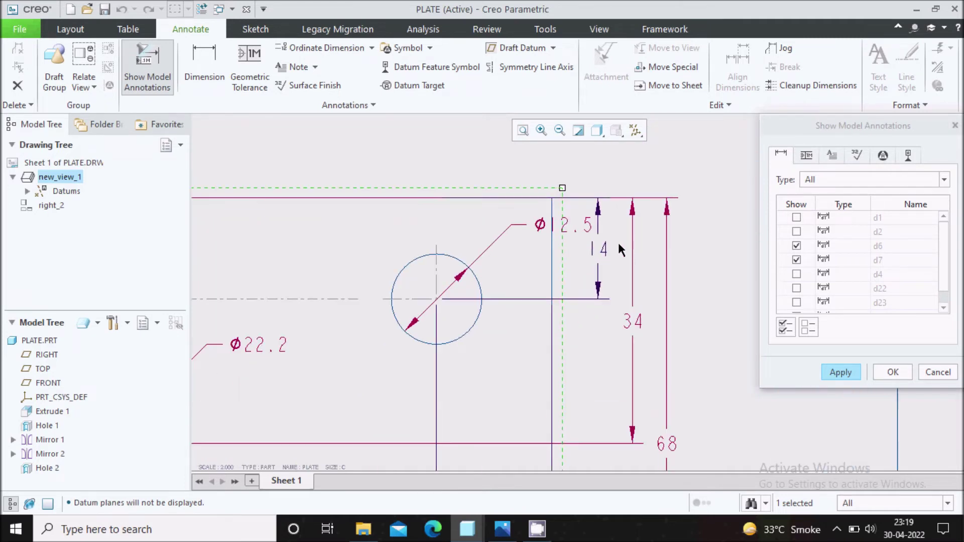
pyautogui.scroll(2, 634, 246)
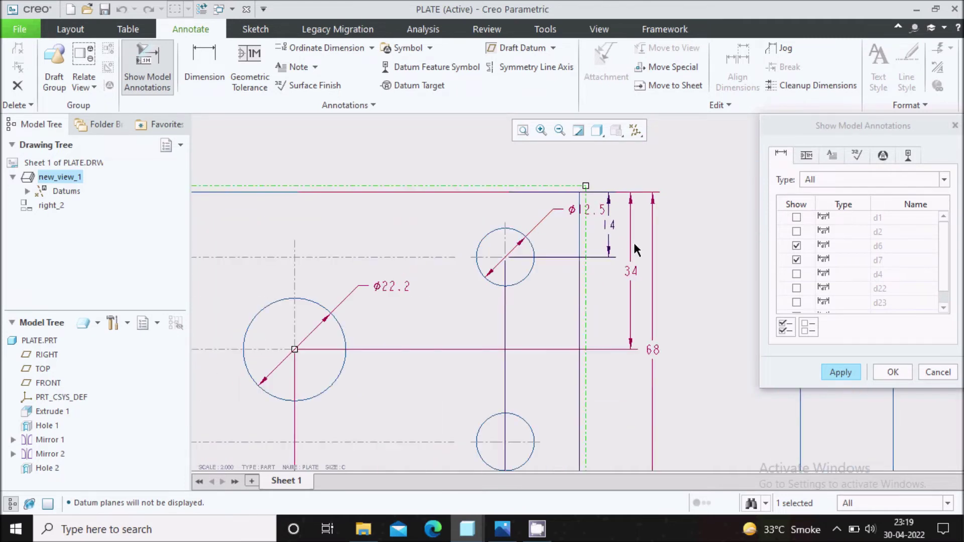
pyautogui.scroll(2, 672, 295)
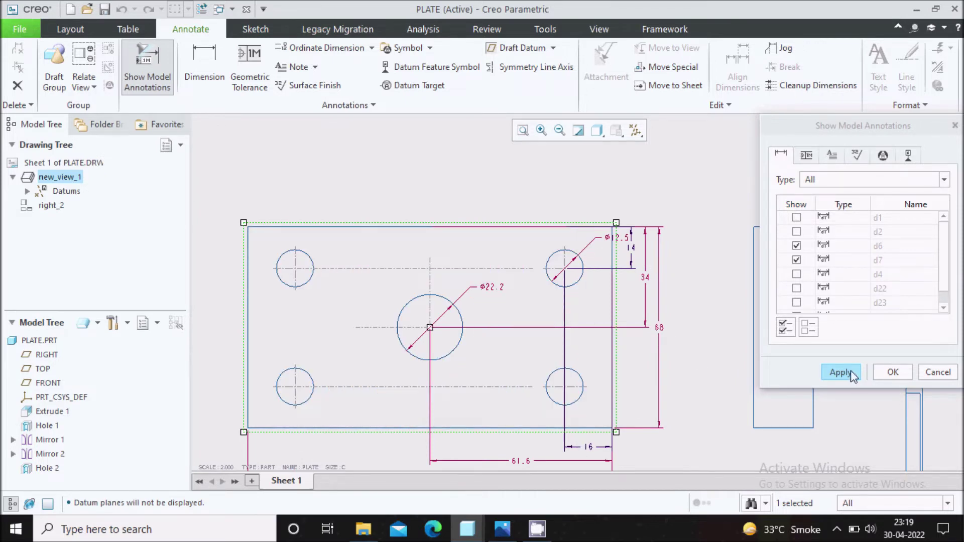
pyautogui.click(848, 374)
pyautogui.click(938, 374)
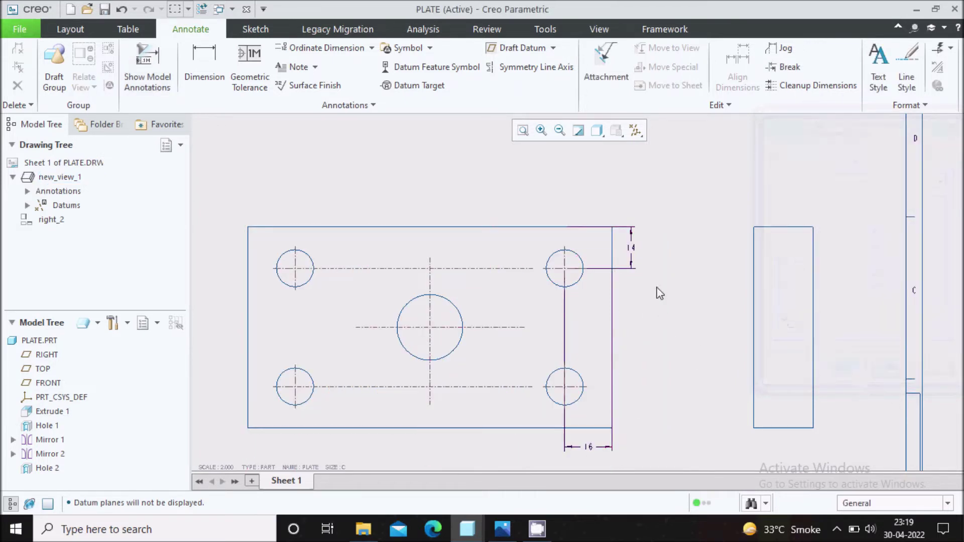
# Check the dimension placement in the reference and delete the 14 and 16 dimensions from the front view.
pyautogui.scroll(2, 657, 225)
pyautogui.click(502, 528)
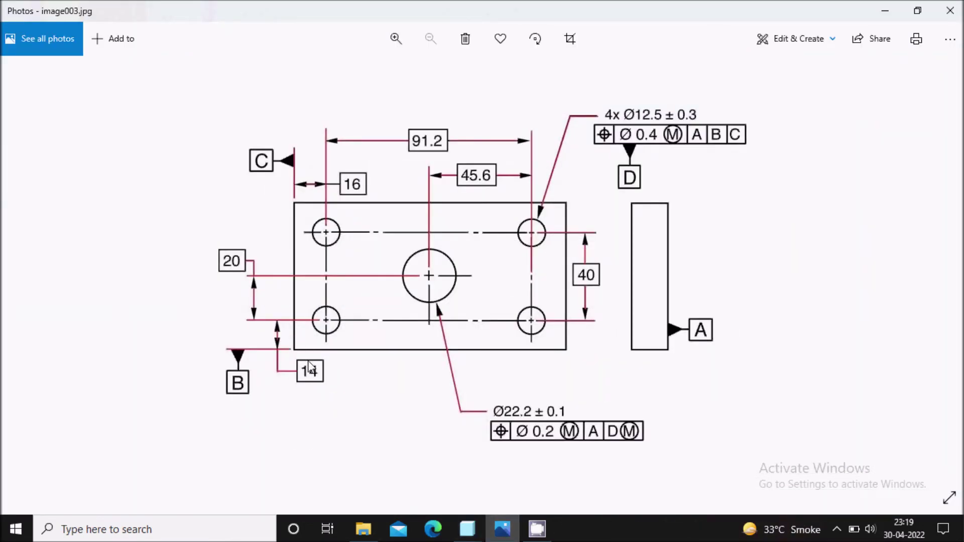
pyautogui.click(503, 528)
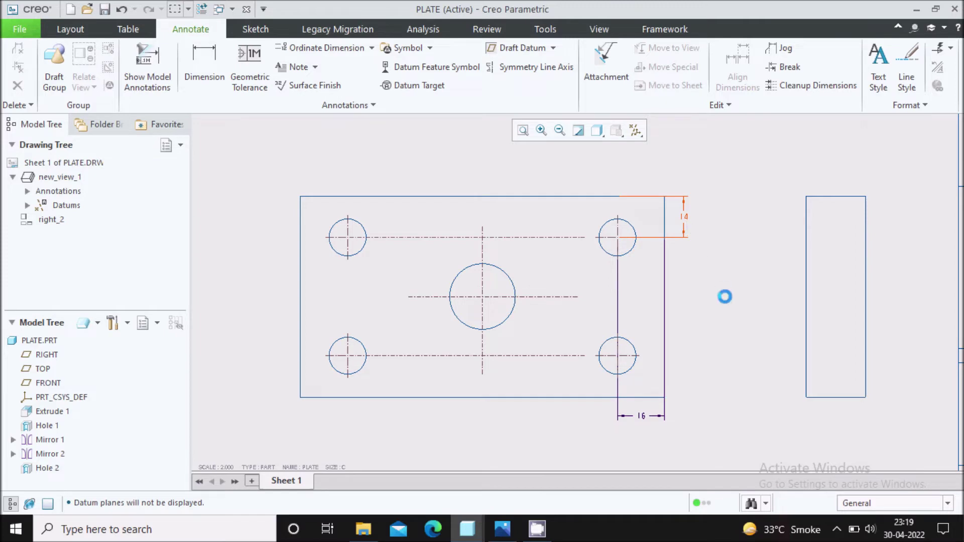
pyautogui.press('Delete')
pyautogui.click(537, 528)
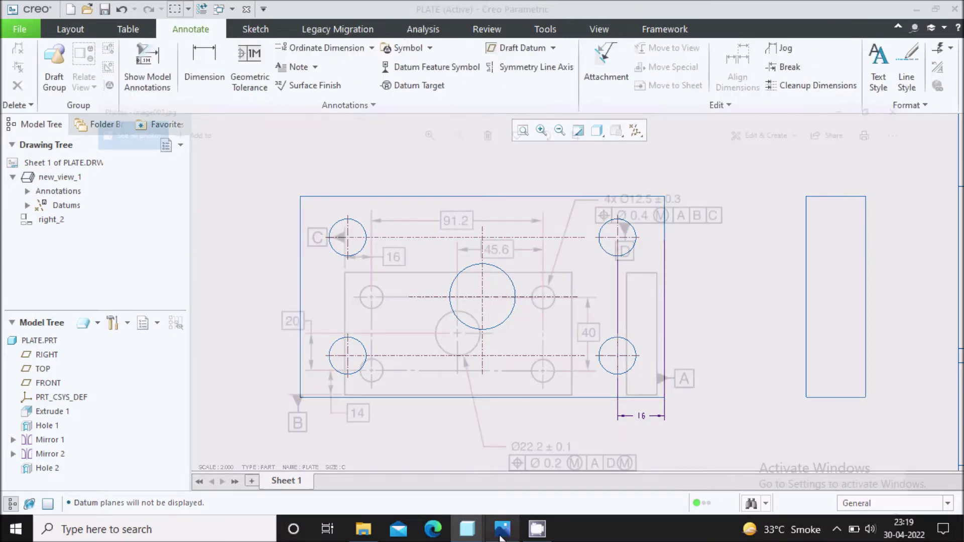
pyautogui.click(537, 528)
pyautogui.click(642, 416)
pyautogui.press('Delete')
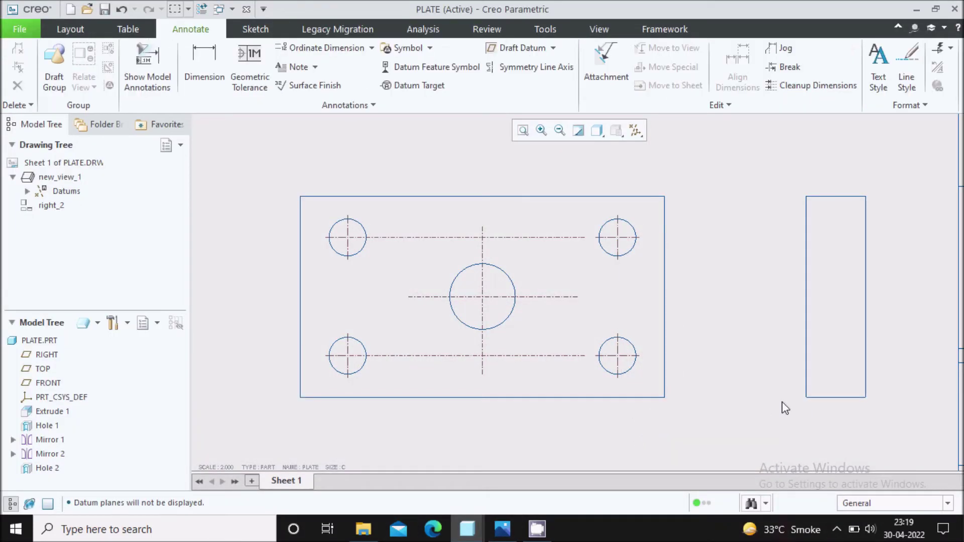
# Dimension the vertical distance from the plate's bottom edge to the lower-left hole's horizontal centerline, placing it left of the plate.
pyautogui.click(206, 67)
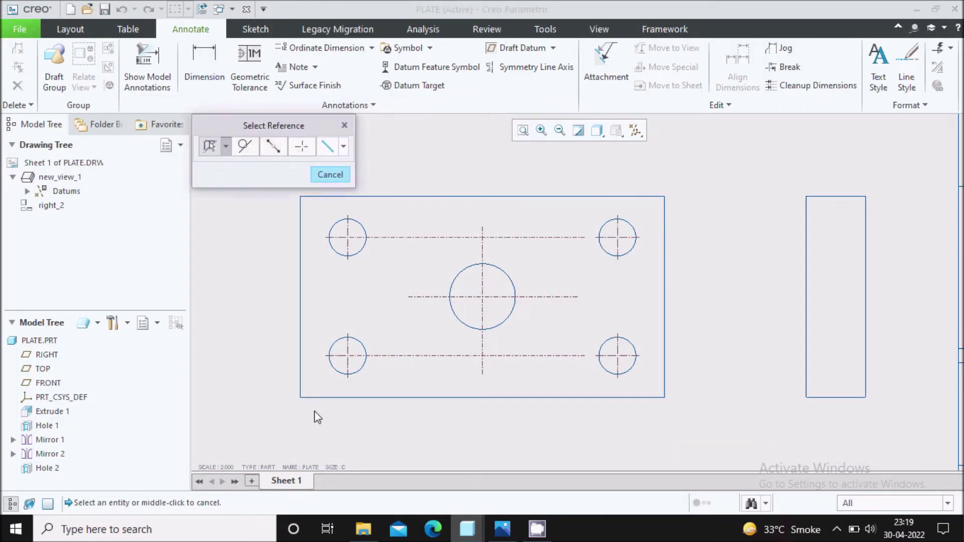
pyautogui.scroll(2, 314, 412)
pyautogui.click(502, 529)
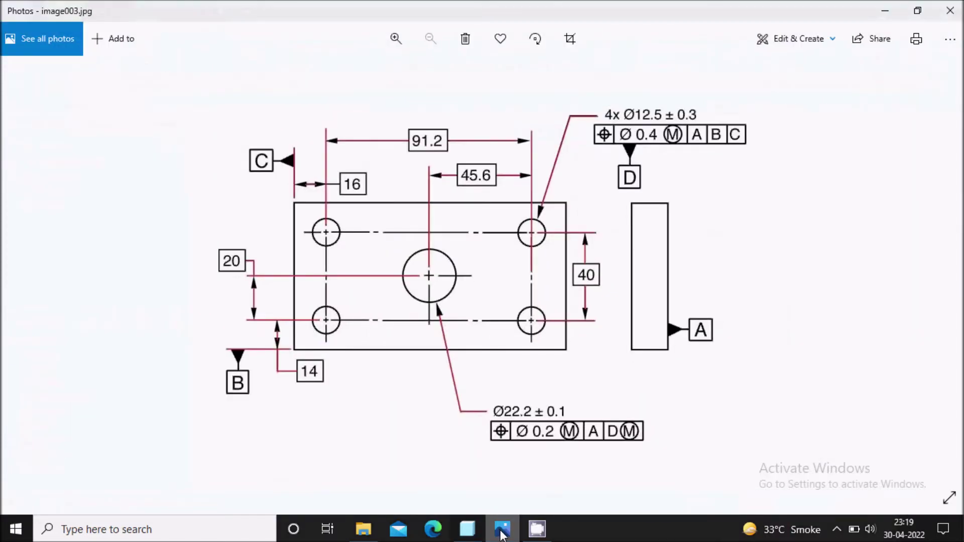
pyautogui.click(502, 529)
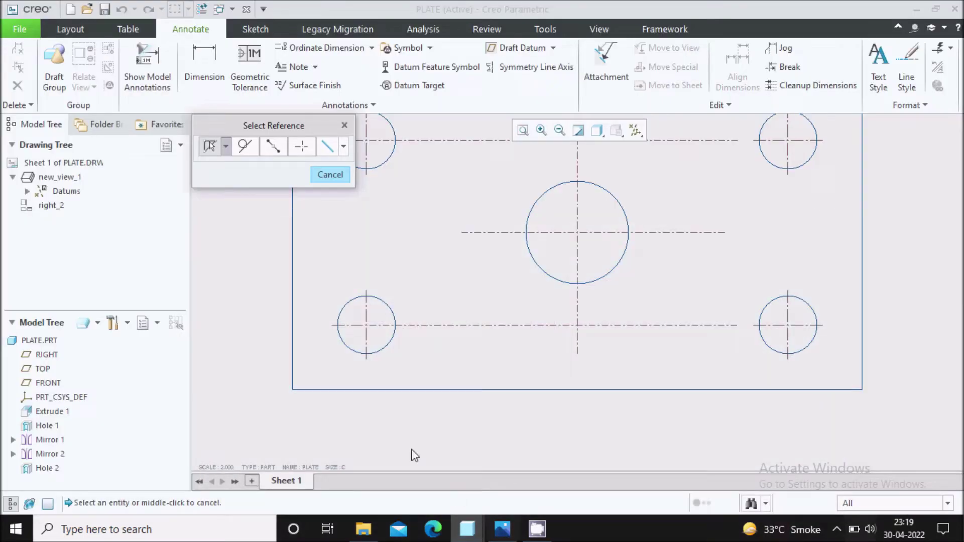
pyautogui.click(350, 391)
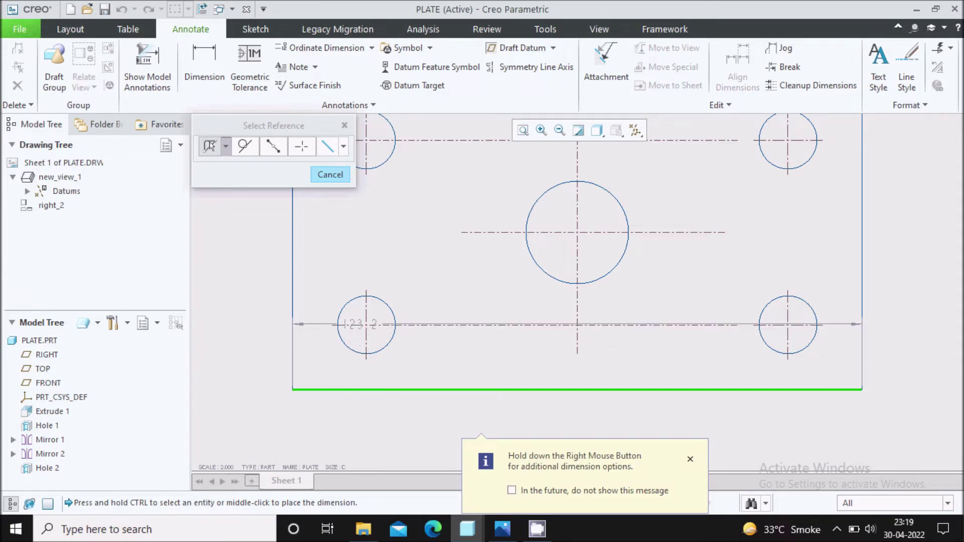
pyautogui.middleClick(218, 364)
pyautogui.click(501, 532)
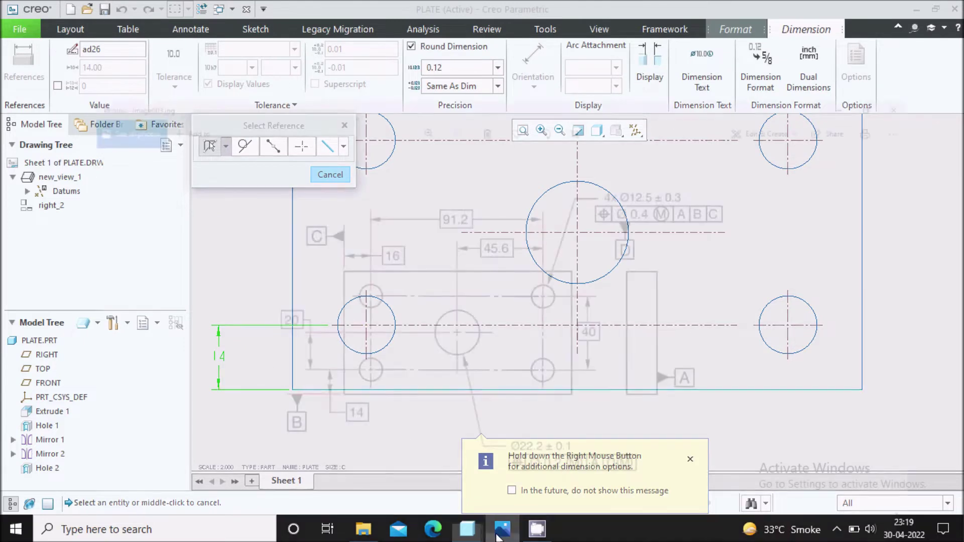
pyautogui.click(500, 533)
pyautogui.click(619, 406)
pyautogui.click(621, 393)
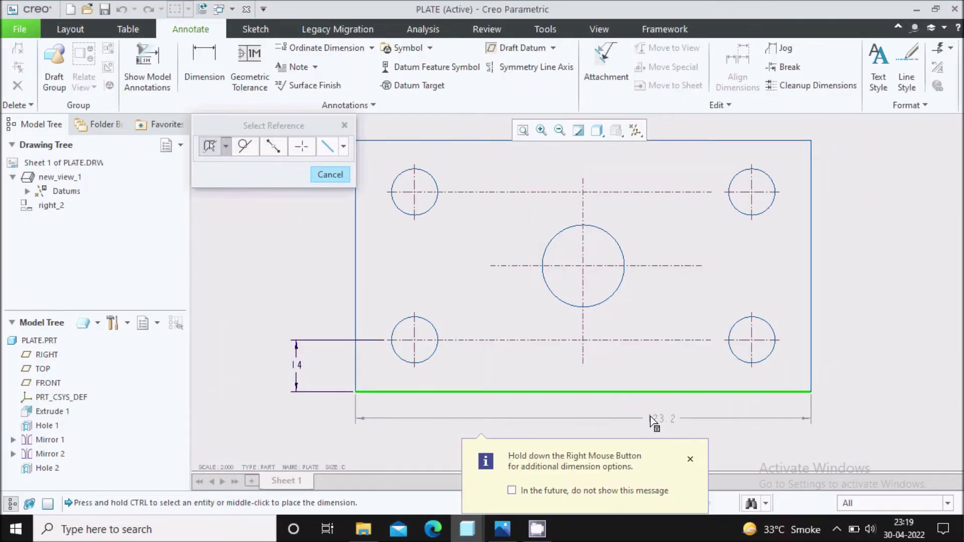
pyautogui.middleClick(589, 421)
pyautogui.click(502, 528)
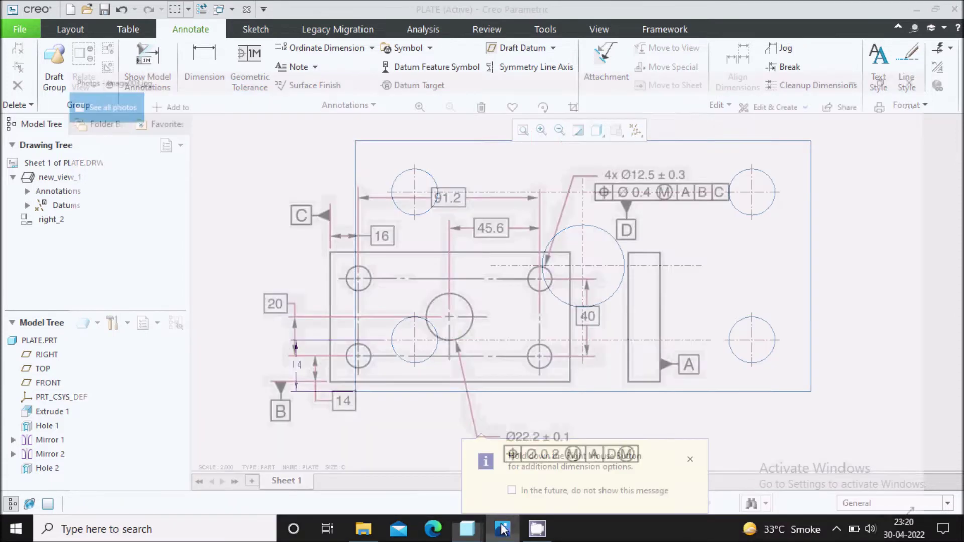
pyautogui.click(502, 528)
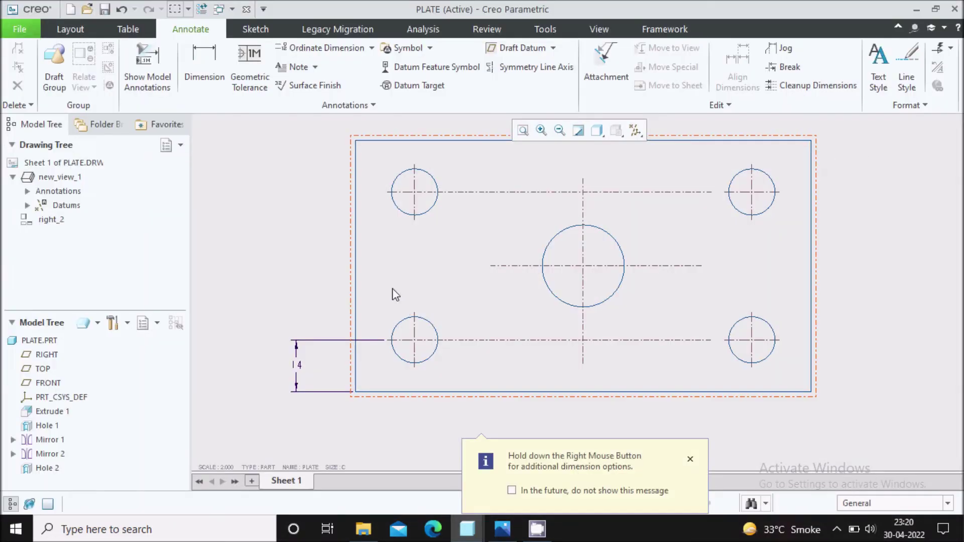
# Dimension the vertical distance between the lower-left hole's and central hole's horizontal centerlines, placing it directly above the edge-to-hole dimension.
pyautogui.click(205, 80)
pyautogui.scroll(3, 283, 337)
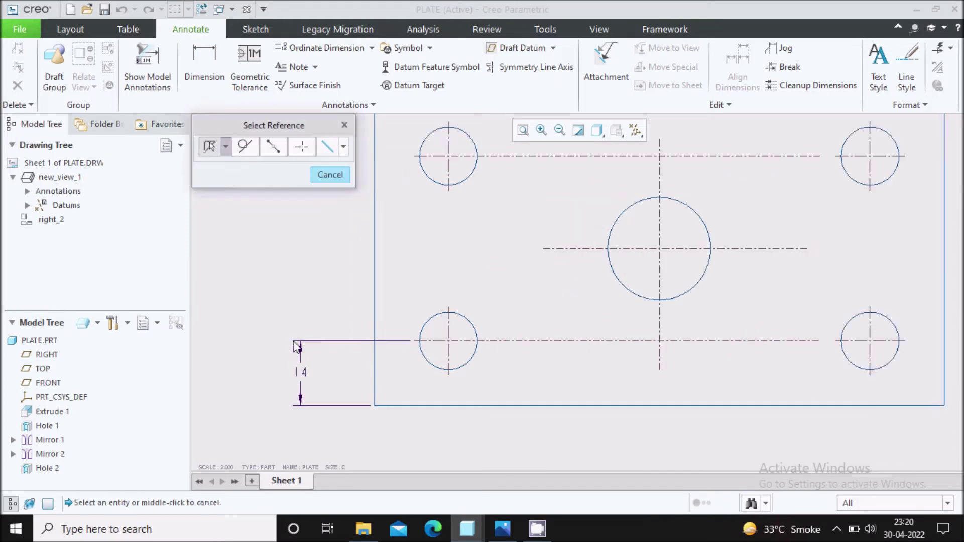
pyautogui.click(463, 344)
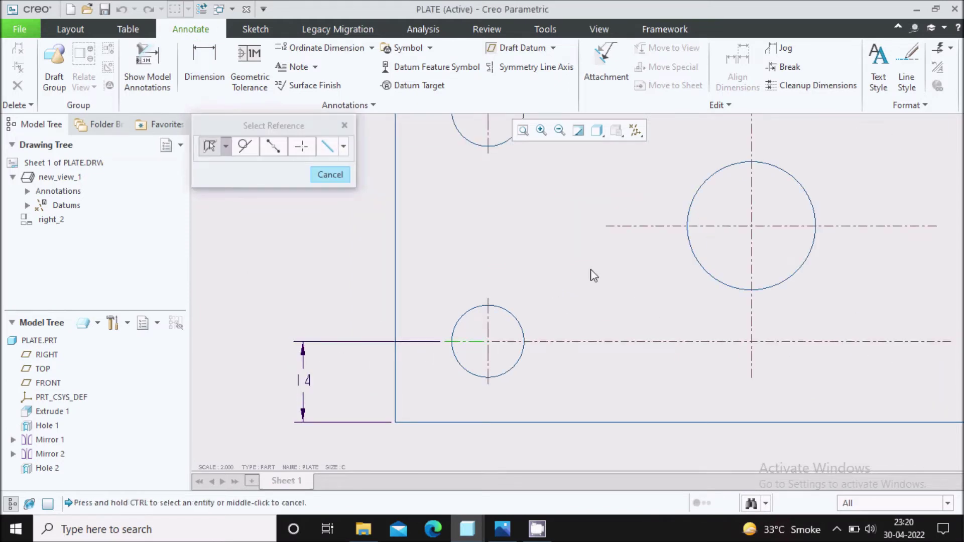
pyautogui.keyDown('ctrl'); pyautogui.click(624, 227); pyautogui.keyUp('ctrl')
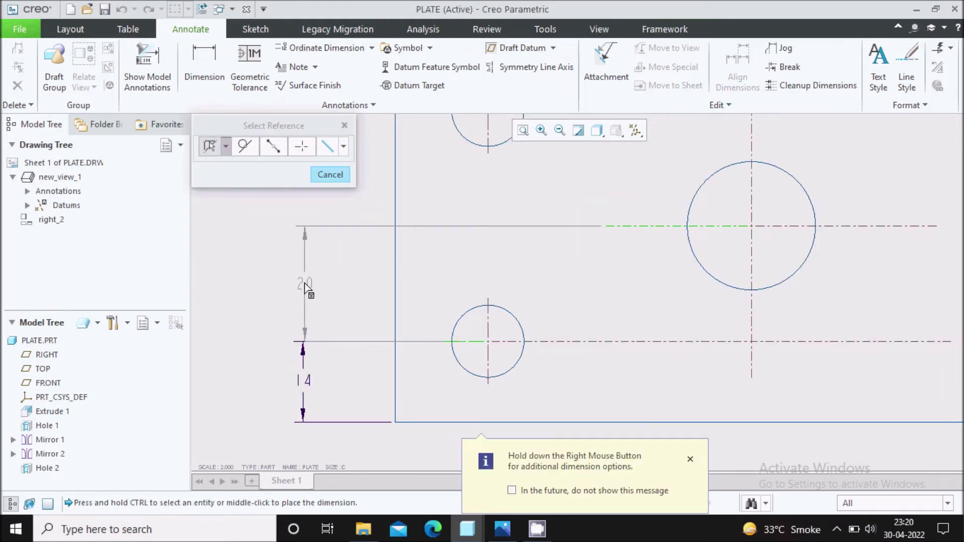
pyautogui.middleClick(304, 296)
pyautogui.middleClick(310, 346)
pyautogui.scroll(-3, 342, 347)
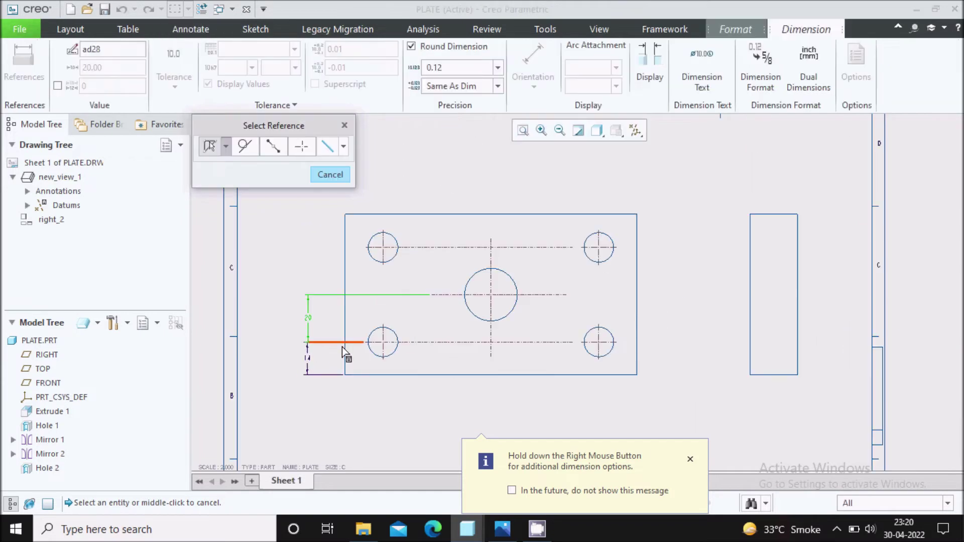
# Check the reference and dimension the horizontal distance from the plate's left edge to the upper-left hole's vertical centerline, placing it above the plate.
pyautogui.click(484, 188)
pyautogui.click(502, 529)
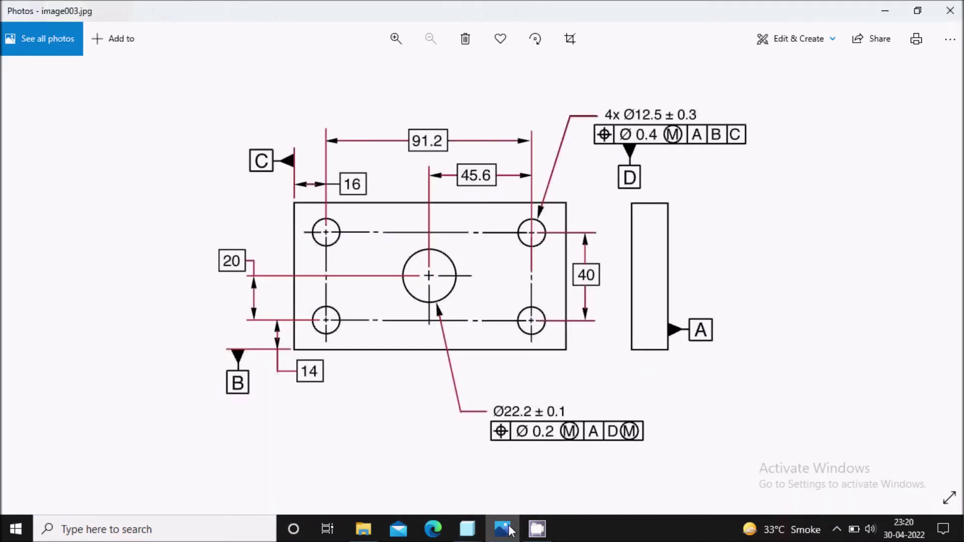
pyautogui.click(503, 529)
pyautogui.scroll(3, 366, 216)
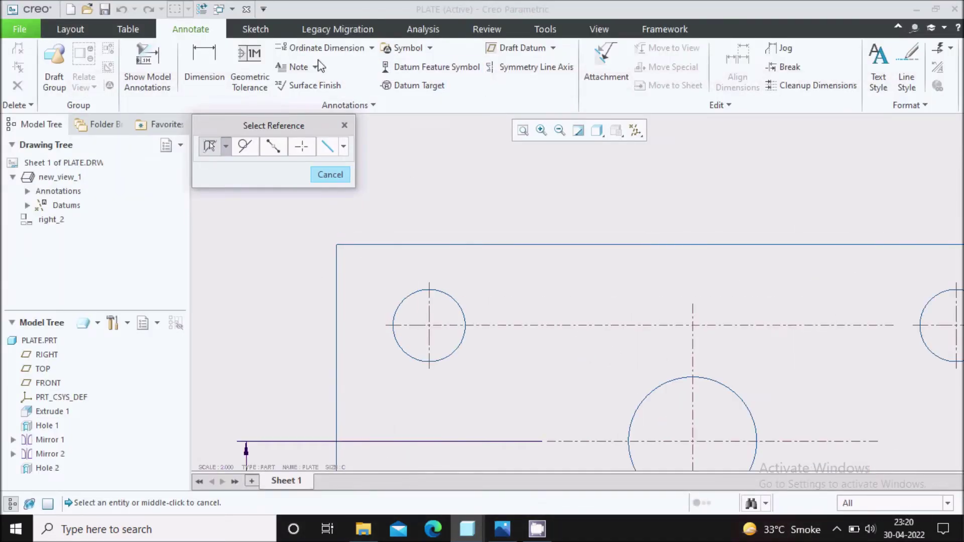
pyautogui.click(337, 288)
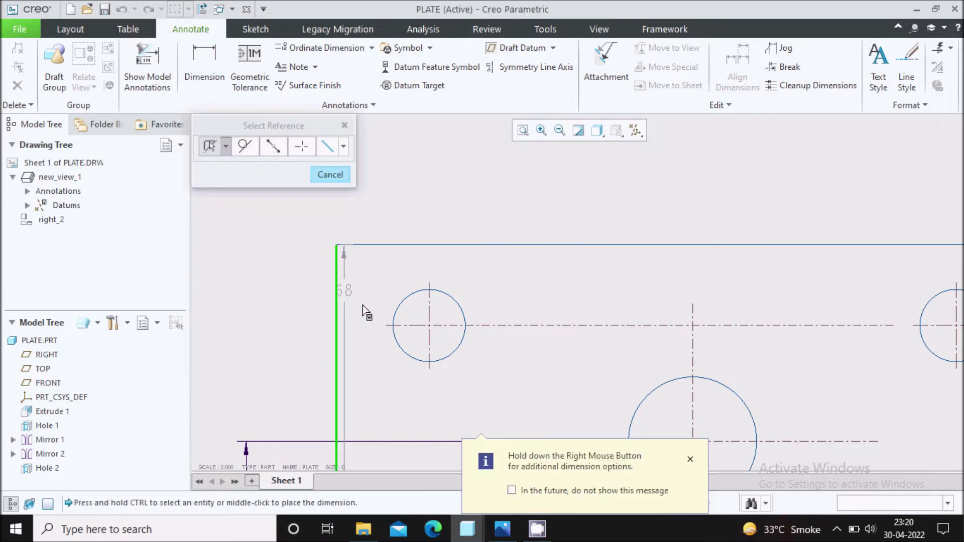
pyautogui.keyDown('ctrl'); pyautogui.click(429, 316); pyautogui.keyUp('ctrl')
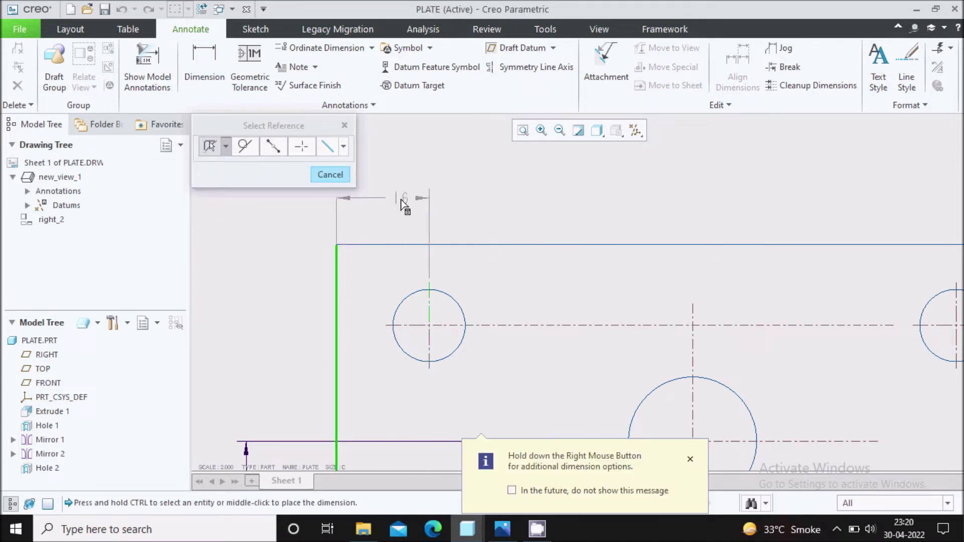
pyautogui.middleClick(399, 206)
pyautogui.scroll(-3, 385, 229)
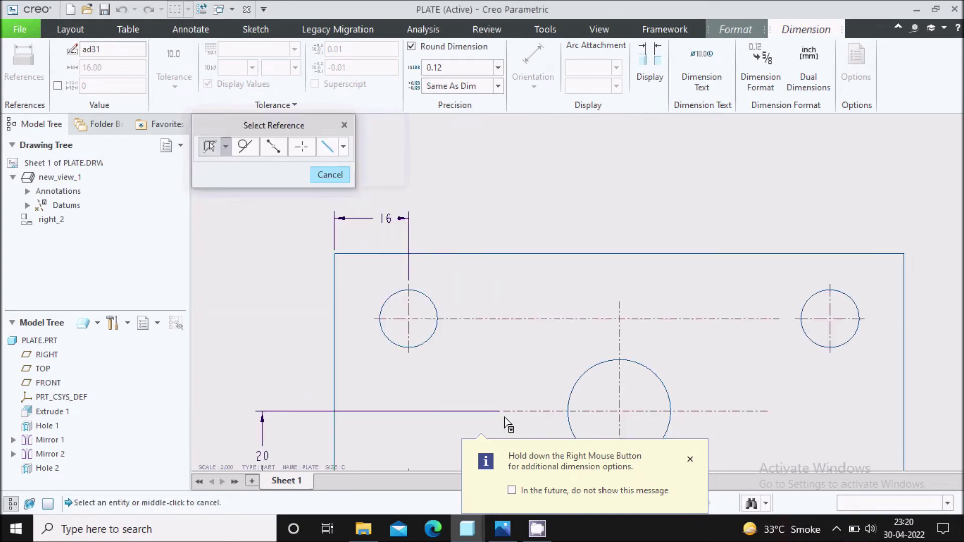
pyautogui.middleClick(506, 421)
# Check the reference and dimension the horizontal distance between the upper-left and upper-right holes' vertical centerlines, placing it above the plate.
pyautogui.click(512, 532)
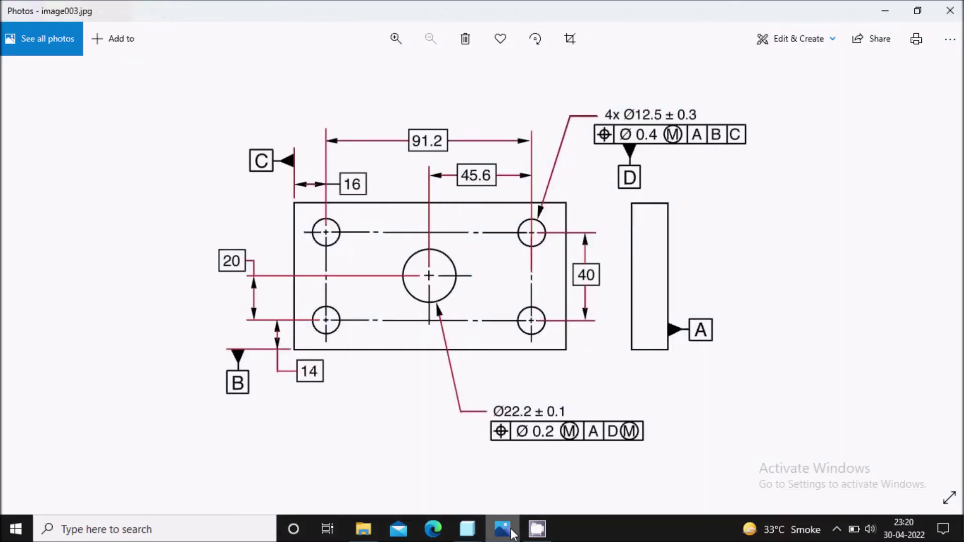
pyautogui.click(512, 532)
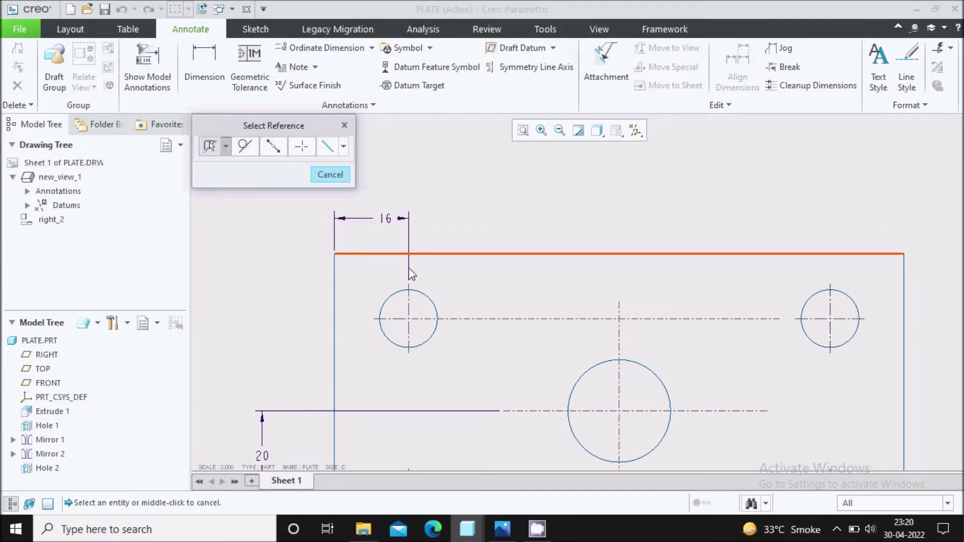
pyautogui.click(409, 301)
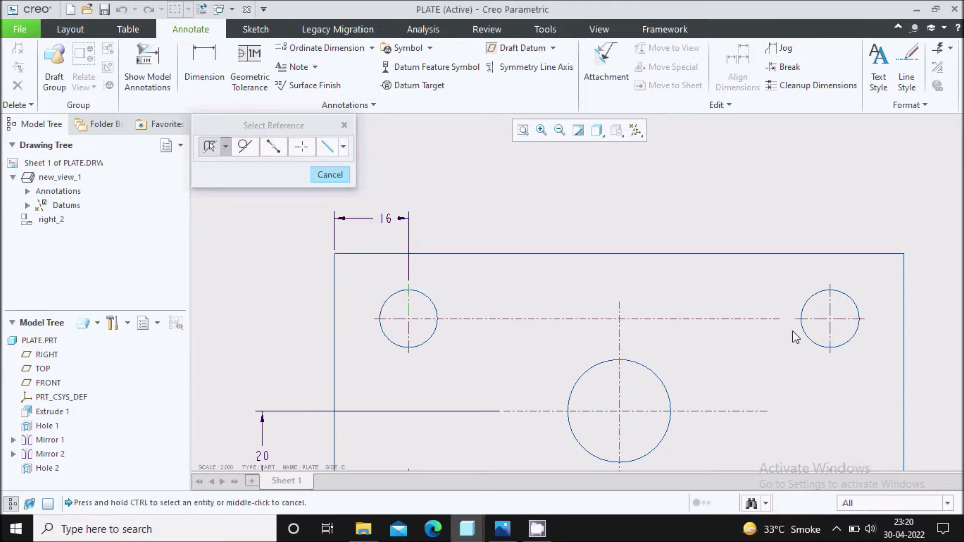
pyautogui.keyDown('ctrl'); pyautogui.click(829, 305); pyautogui.keyUp('ctrl')
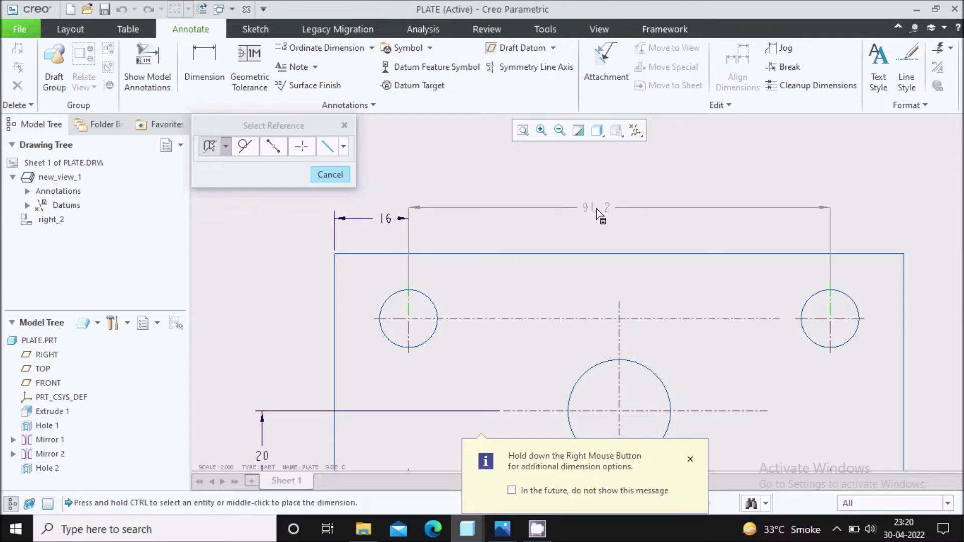
pyautogui.middleClick(609, 224)
# Compare with the reference and move the 16 and 91.2 dimensions higher above the plate, aligned on one line.
pyautogui.click(502, 530)
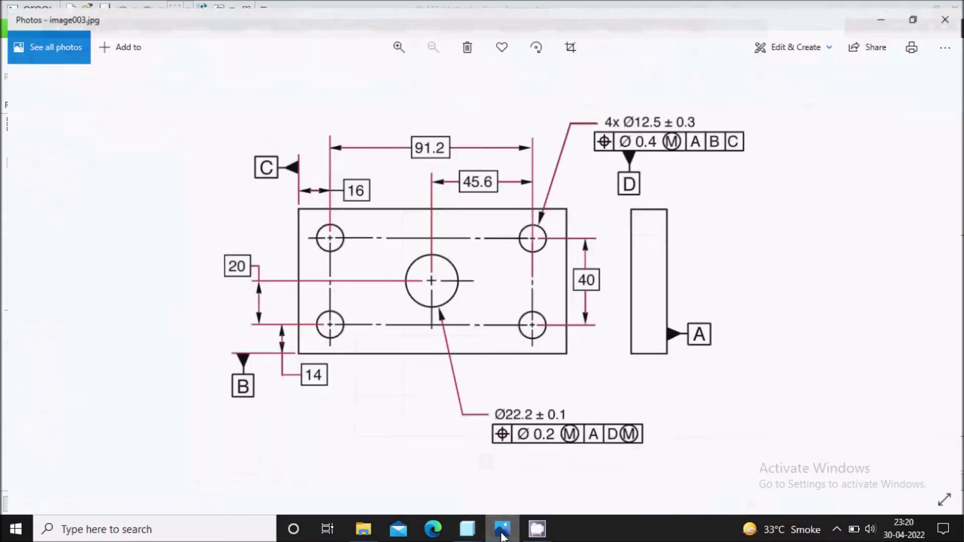
pyautogui.click(502, 530)
pyautogui.scroll(3, 627, 257)
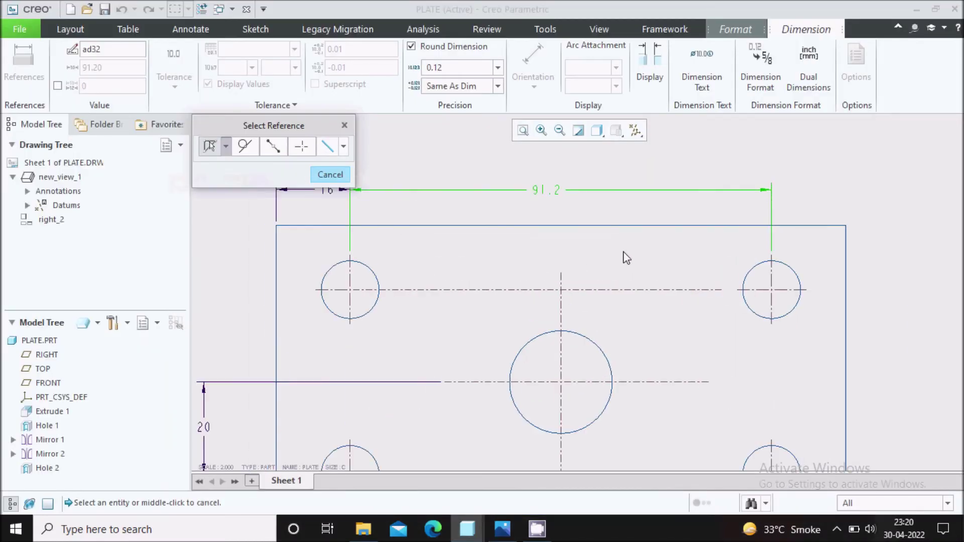
pyautogui.scroll(-3, 552, 264)
pyautogui.scroll(2, 401, 226)
pyautogui.moveTo(402, 216); pyautogui.dragTo(400, 204)
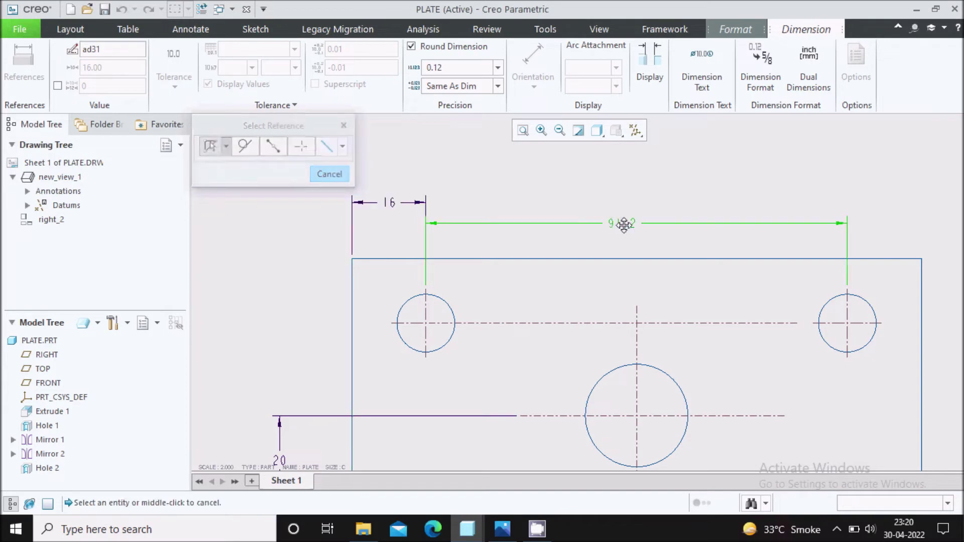
pyautogui.moveTo(623, 223); pyautogui.dragTo(625, 204)
pyautogui.click(484, 142)
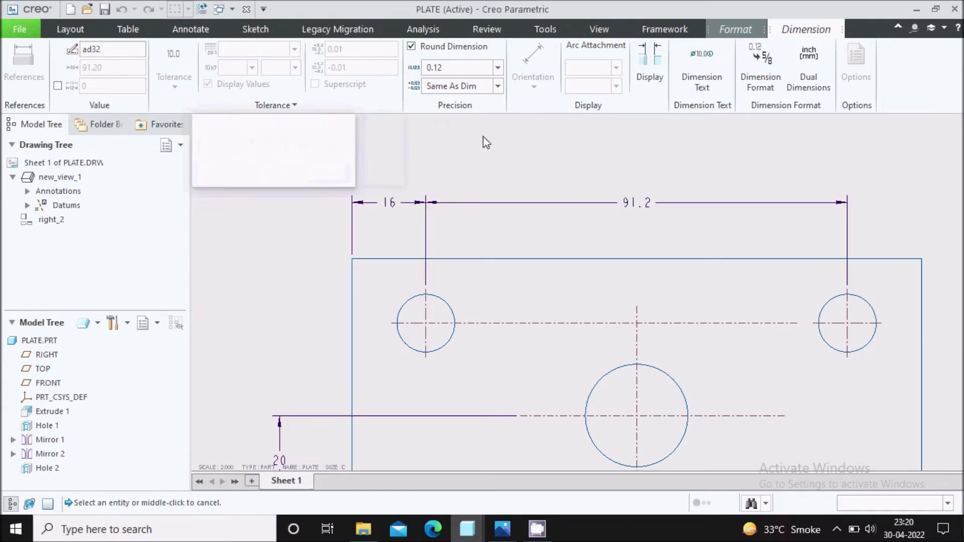
# Dimension the horizontal distance between the central and upper-right holes' vertical centerlines, placing it between the plate's top edge and the 91.2 dimension.
pyautogui.click(638, 316)
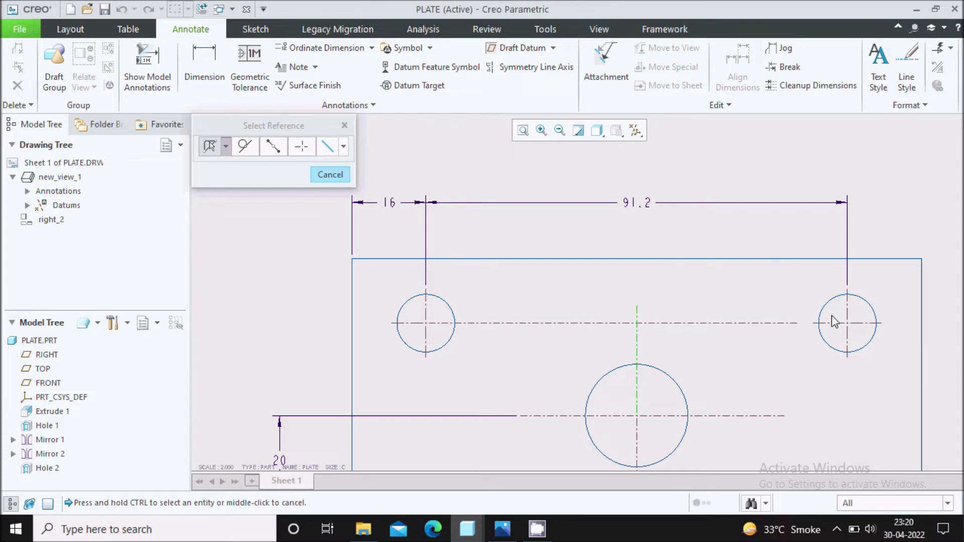
pyautogui.keyDown('ctrl'); pyautogui.click(849, 319); pyautogui.keyUp('ctrl')
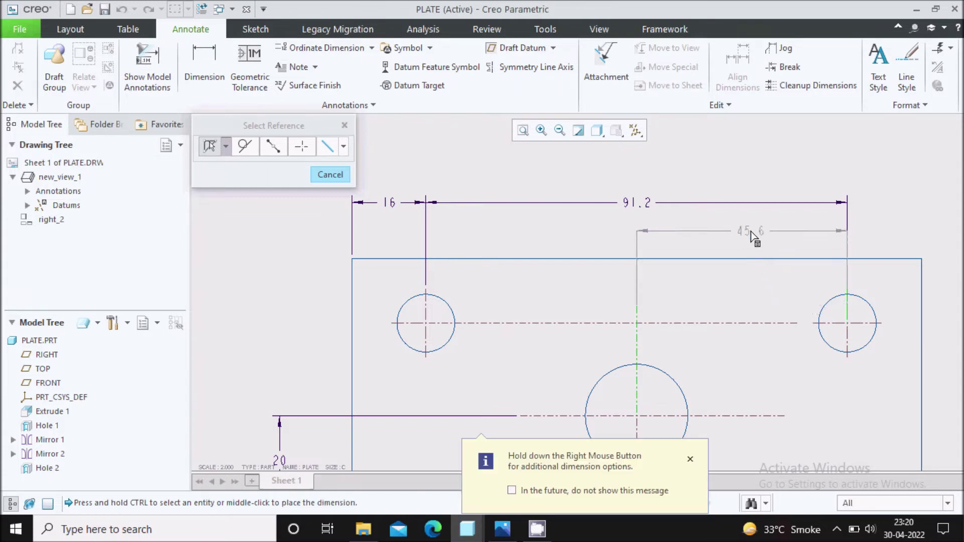
pyautogui.middleClick(751, 237)
pyautogui.scroll(-2, 653, 223)
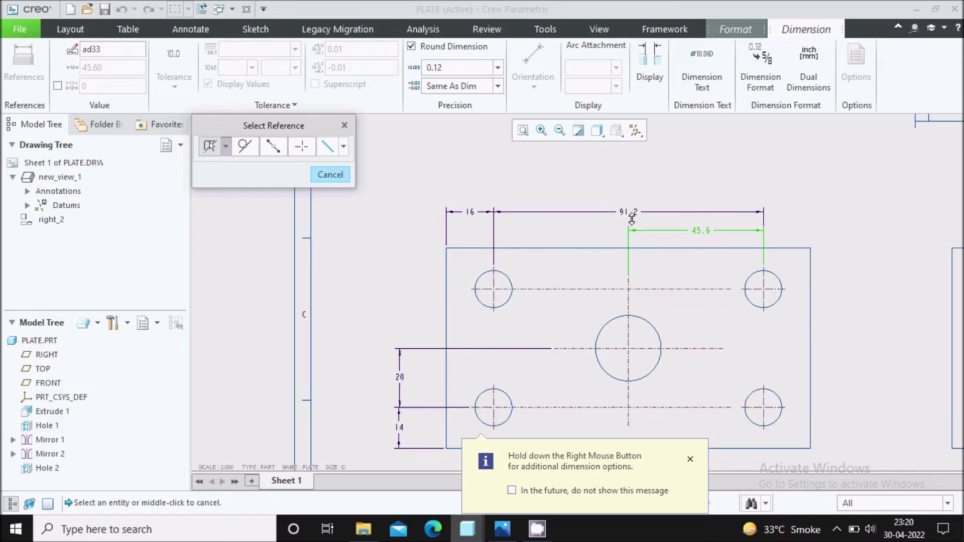
pyautogui.scroll(2, 626, 217)
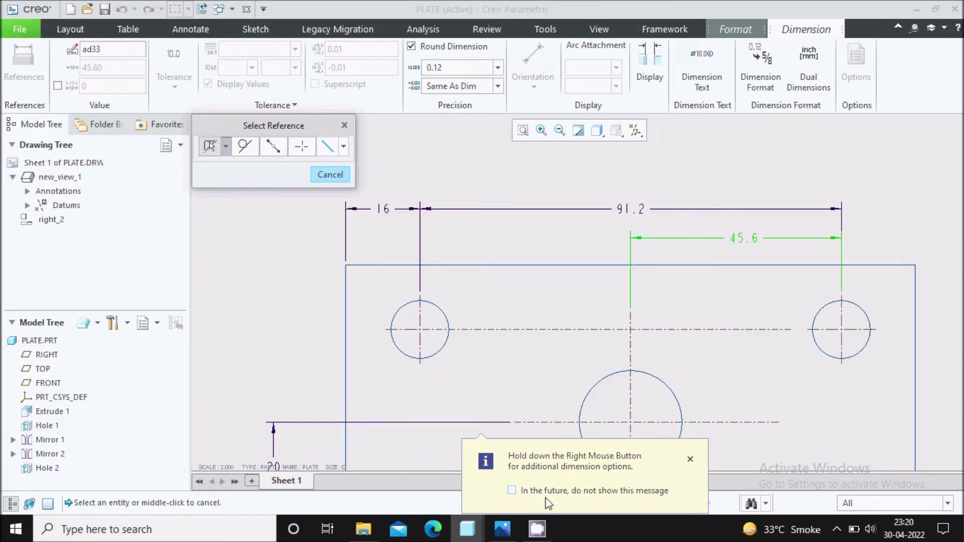
# Check the reference and dimension the vertical distance between the two right-hand holes' horizontal centerlines, placing it right of the plate, and finish dimensioning.
pyautogui.click(502, 530)
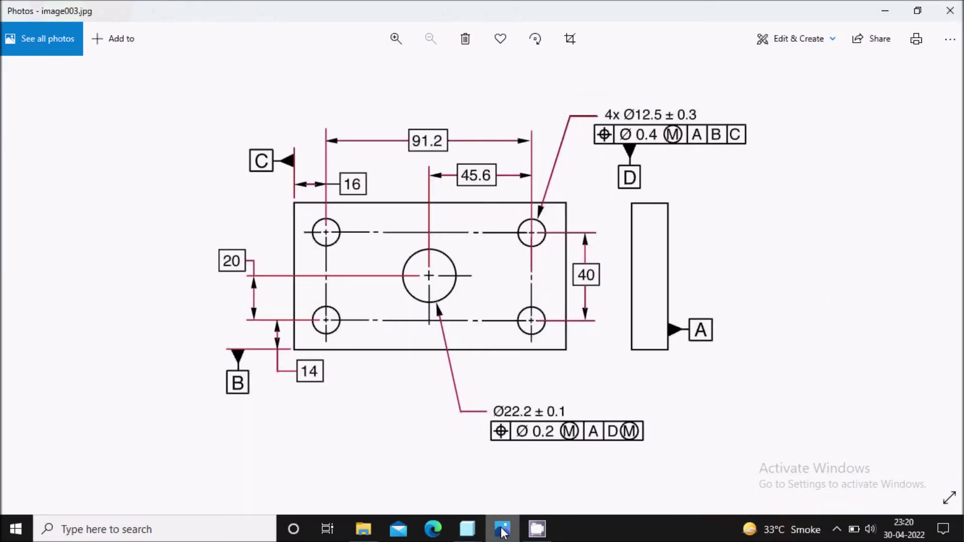
pyautogui.click(503, 530)
pyautogui.click(503, 530)
pyautogui.click(502, 530)
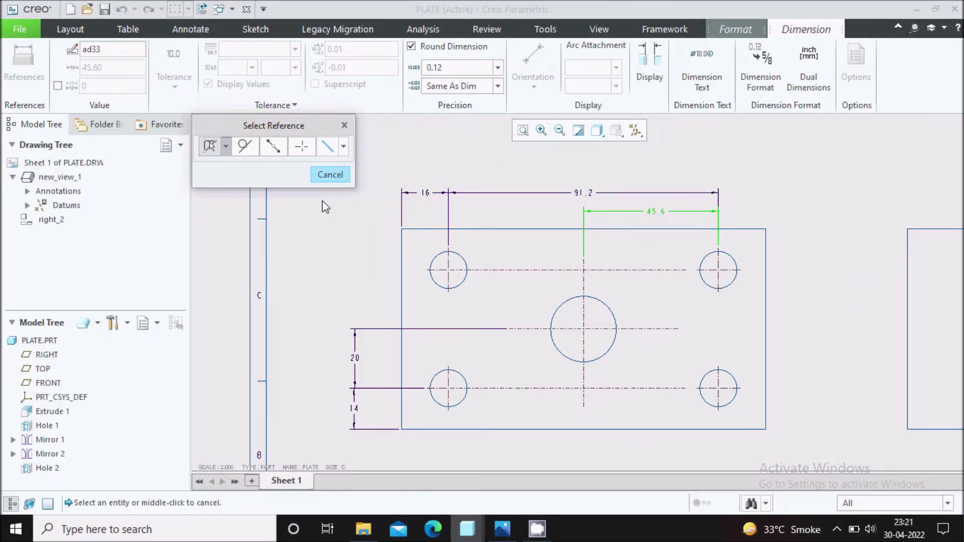
pyautogui.click(728, 390)
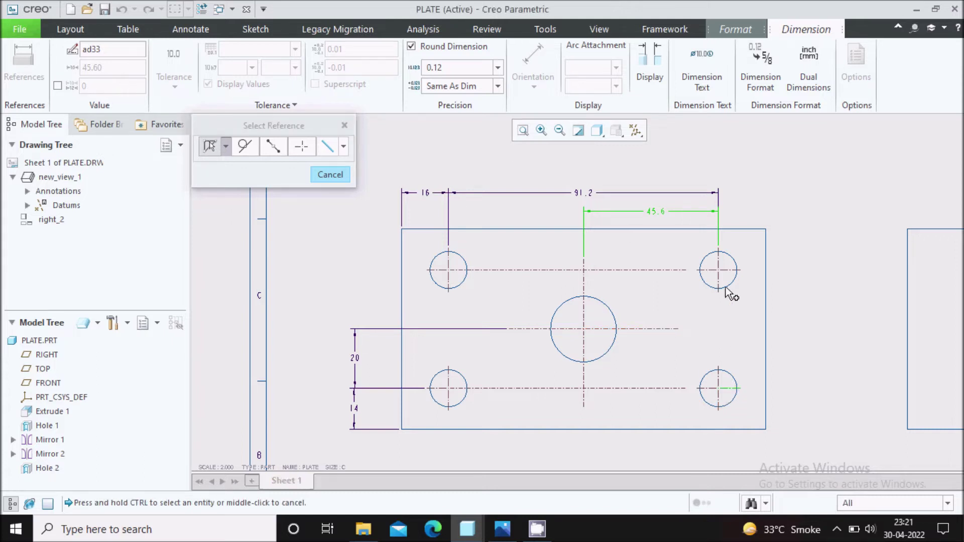
pyautogui.keyDown('ctrl'); pyautogui.click(730, 274); pyautogui.keyUp('ctrl')
pyautogui.middleClick(806, 327)
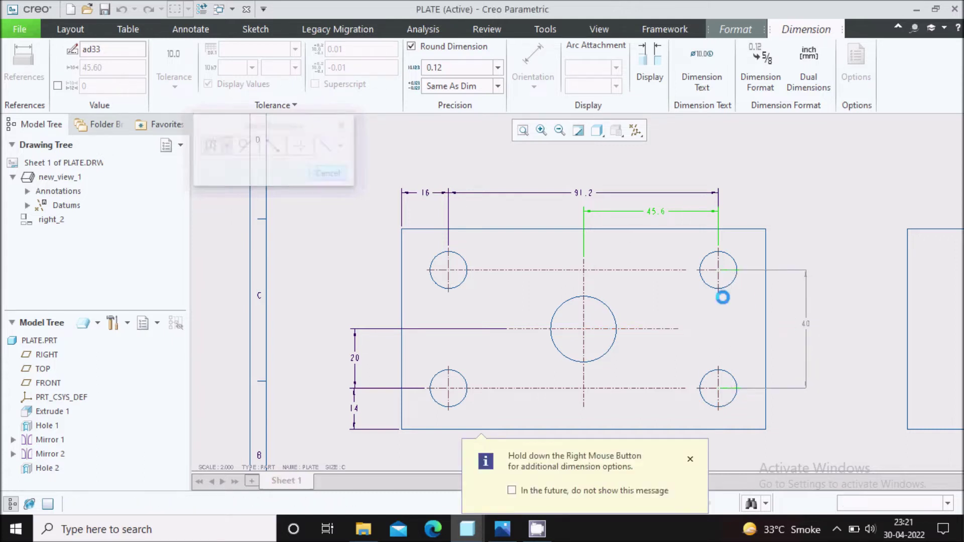
pyautogui.scroll(-2, 534, 249)
pyautogui.scroll(-1, 534, 250)
pyautogui.click(330, 174)
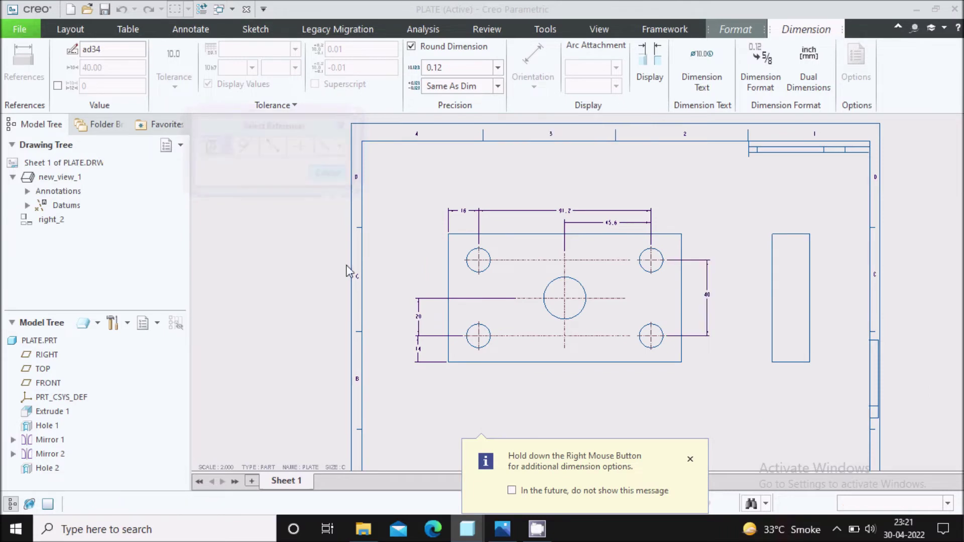
# Compare the front view's dimensions with the reference image, examining its boxed dimensions, hole callouts and datum symbols.
pyautogui.scroll(1, 528, 281)
pyautogui.scroll(2, 452, 197)
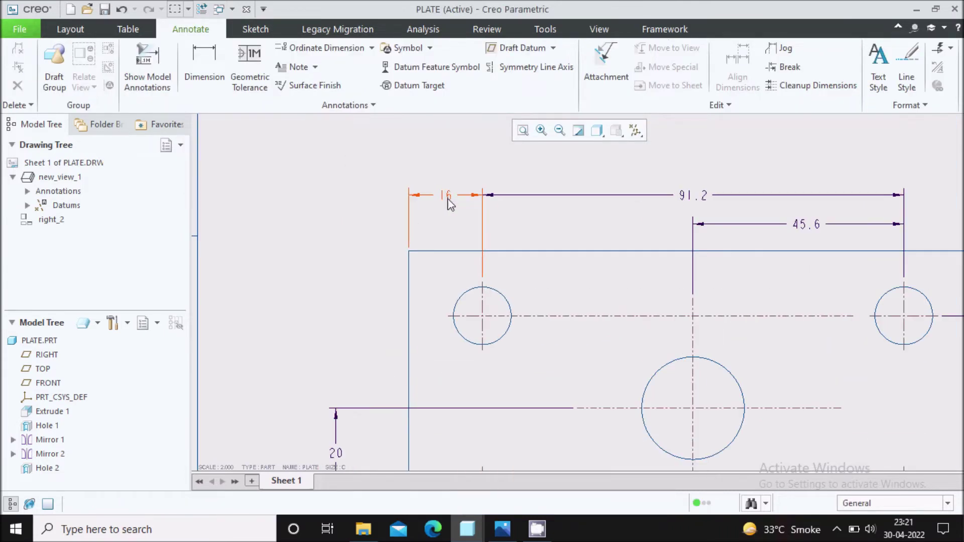
pyautogui.scroll(-1, 444, 320)
pyautogui.click(504, 527)
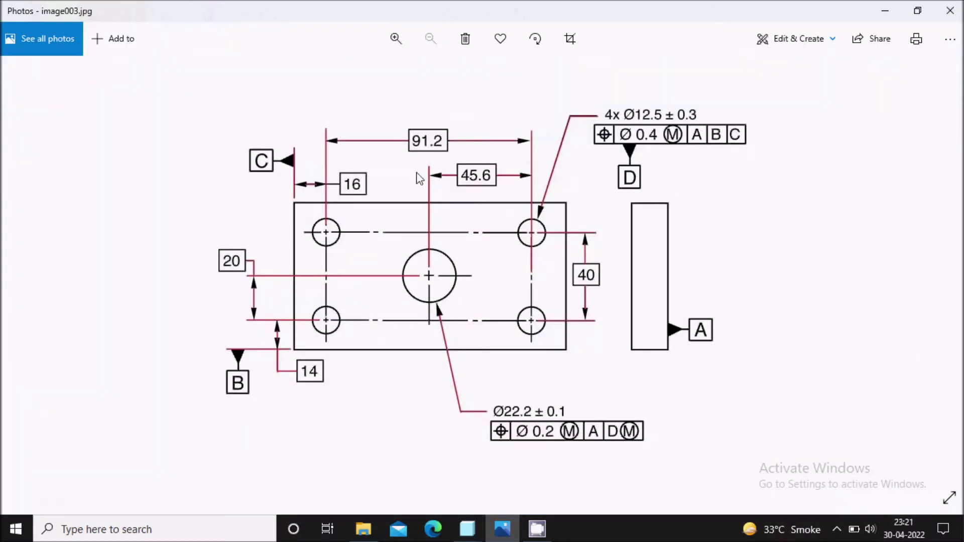
pyautogui.click(504, 527)
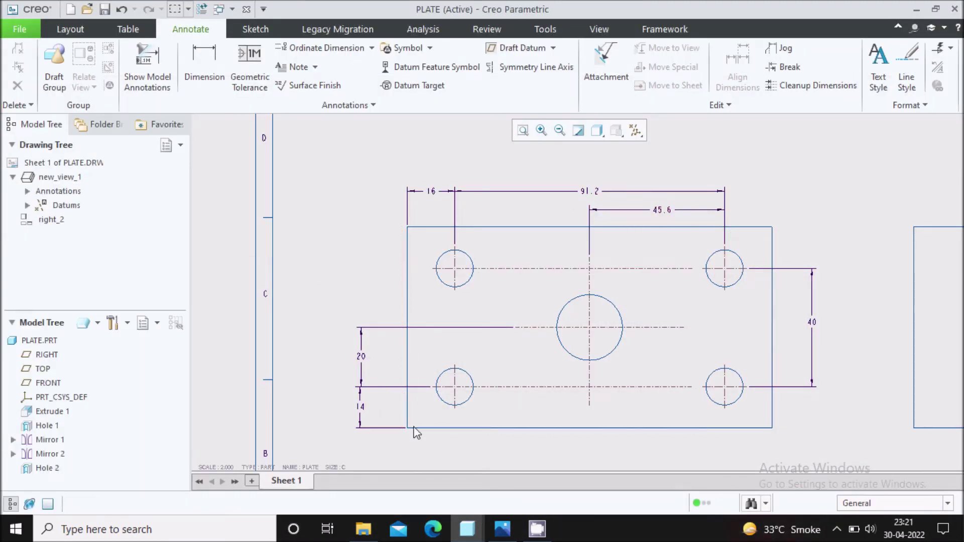
pyautogui.click(502, 529)
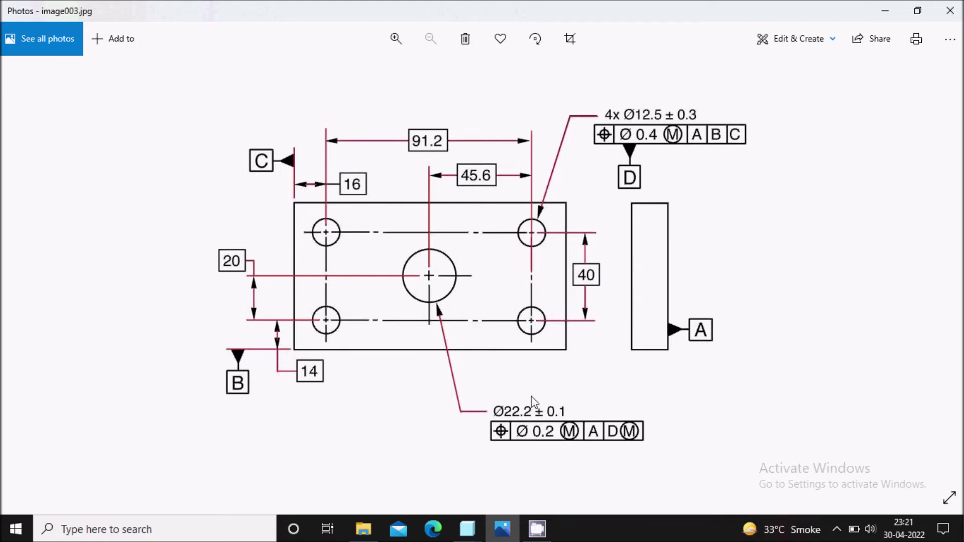
pyautogui.click(503, 527)
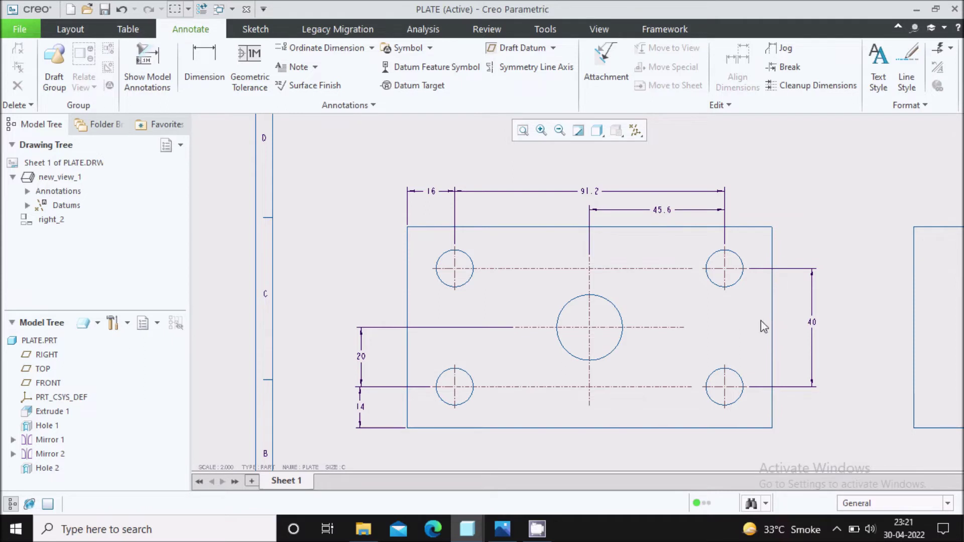
pyautogui.scroll(-3, 409, 215)
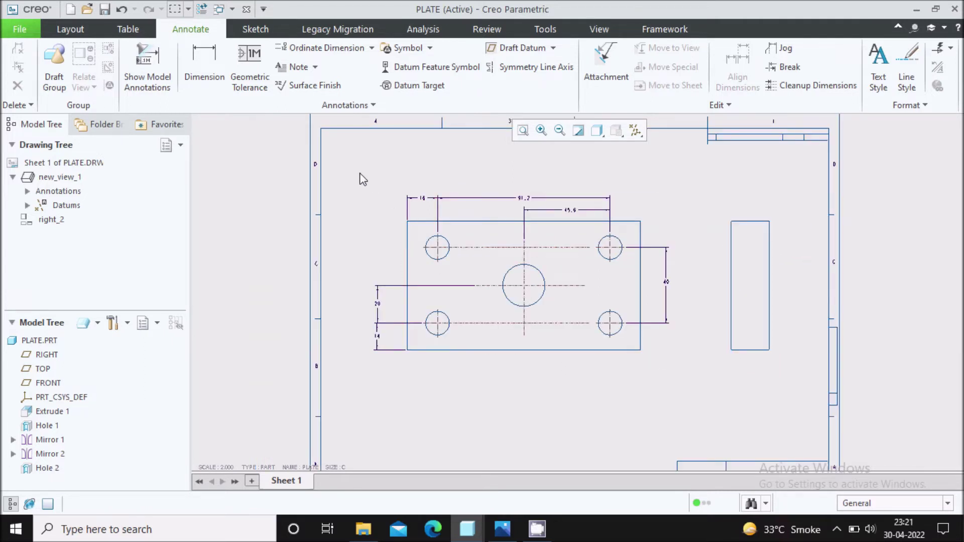
pyautogui.scroll(3, 453, 283)
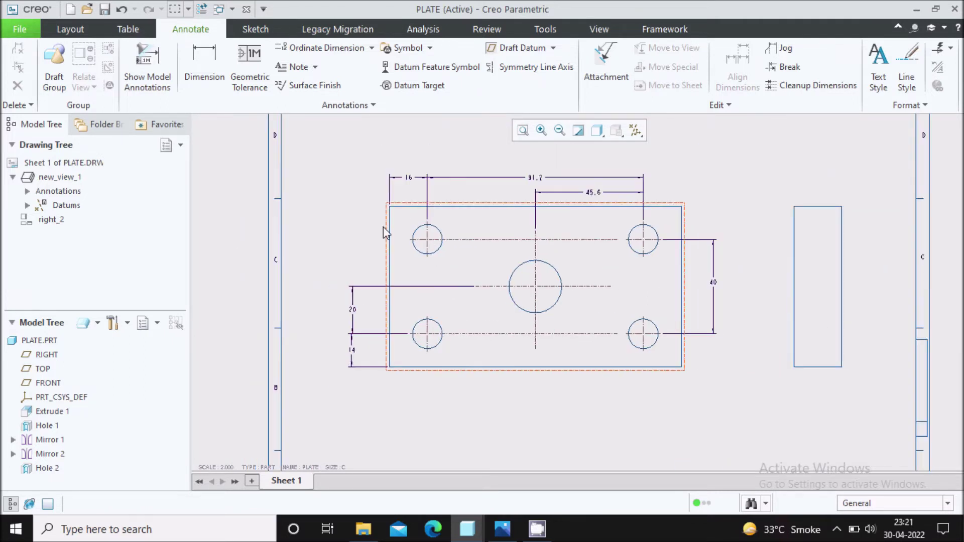
# Select all six linear dimensions of the front view together: 91.2, 16, 45.6, 40, 14 and 20.
pyautogui.moveTo(320, 152)
pyautogui.mouseDown()
pyautogui.moveTo(501, 327)
pyautogui.moveTo(647, 398)
pyautogui.moveTo(743, 428)
pyautogui.mouseUp()
pyautogui.click(742, 374)
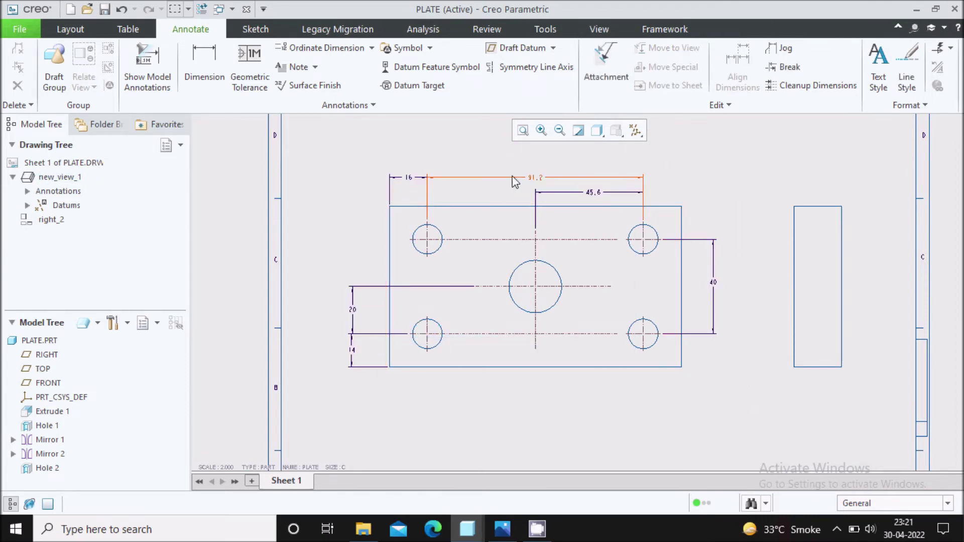
pyautogui.scroll(2, 517, 182)
pyautogui.click(548, 190)
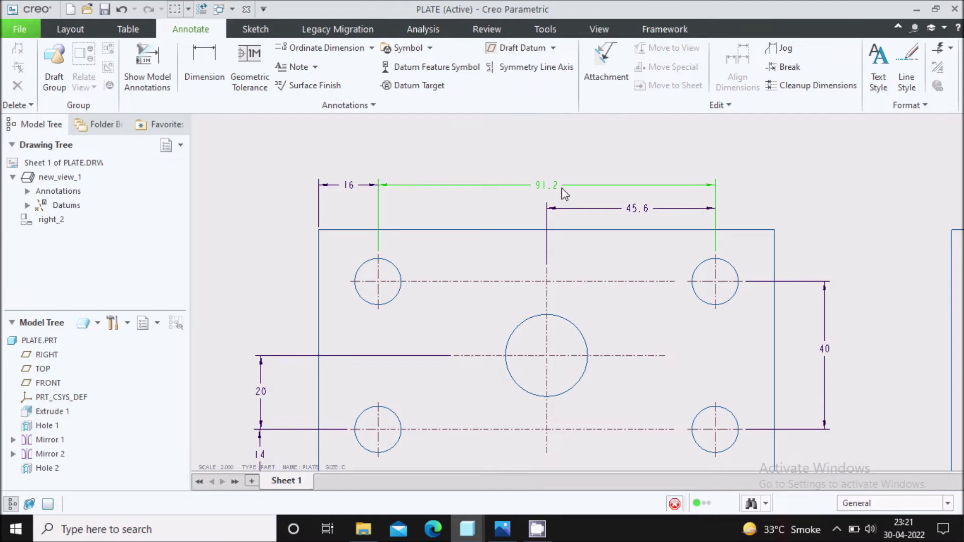
pyautogui.keyDown('ctrl'); pyautogui.click(350, 192); pyautogui.keyUp('ctrl')
pyautogui.keyDown('ctrl'); pyautogui.click(636, 210); pyautogui.keyUp('ctrl')
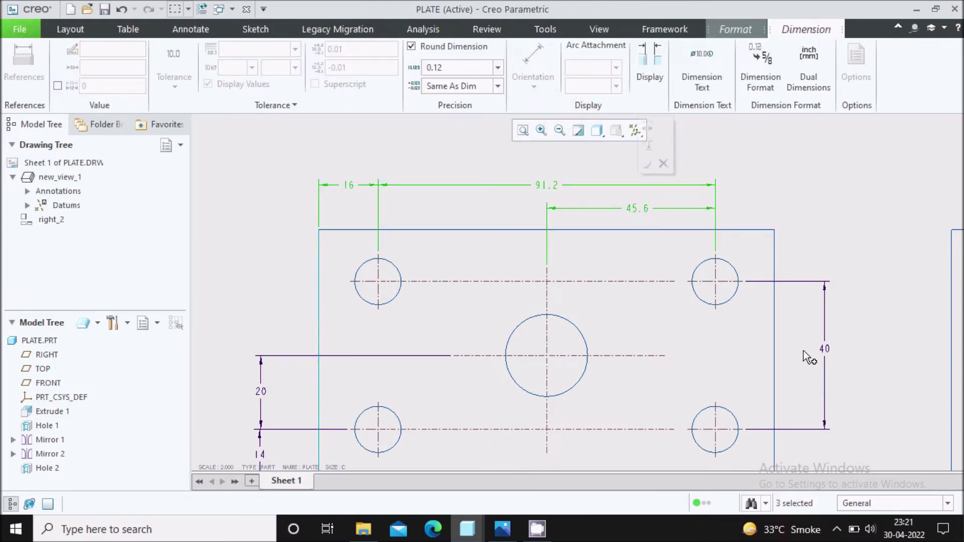
pyautogui.keyDown('ctrl'); pyautogui.click(827, 354); pyautogui.keyUp('ctrl')
pyautogui.scroll(-2, 605, 218)
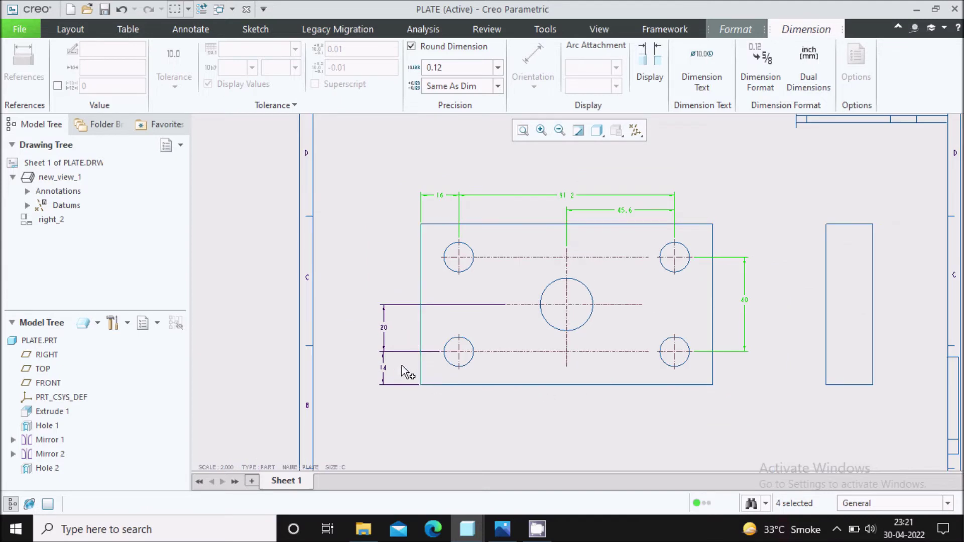
pyautogui.keyDown('ctrl'); pyautogui.click(387, 371); pyautogui.keyUp('ctrl')
pyautogui.keyDown('ctrl'); pyautogui.click(386, 338); pyautogui.keyUp('ctrl')
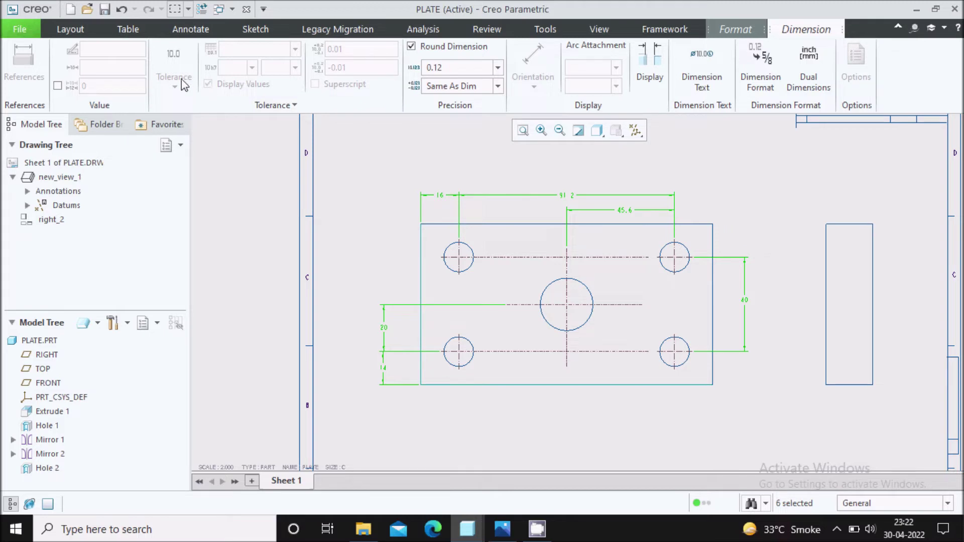
# Set the drawing's detail option tol_display to yes in the drawing properties and apply the change.
pyautogui.click(20, 29)
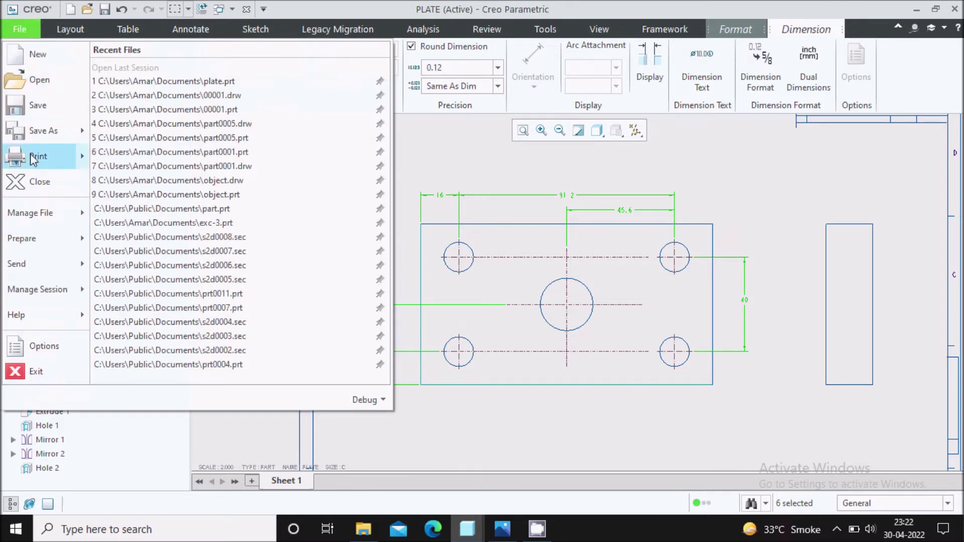
pyautogui.moveTo(43, 243)
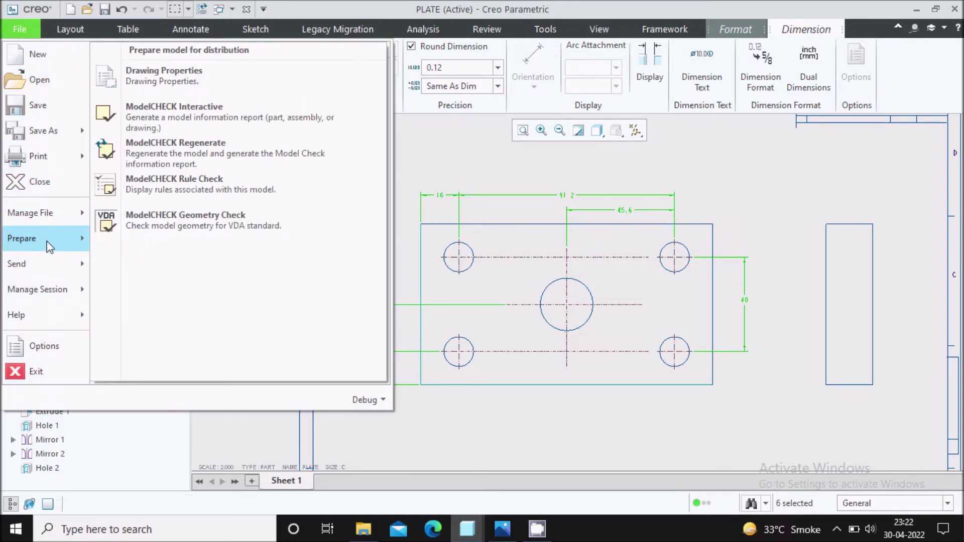
pyautogui.click(151, 76)
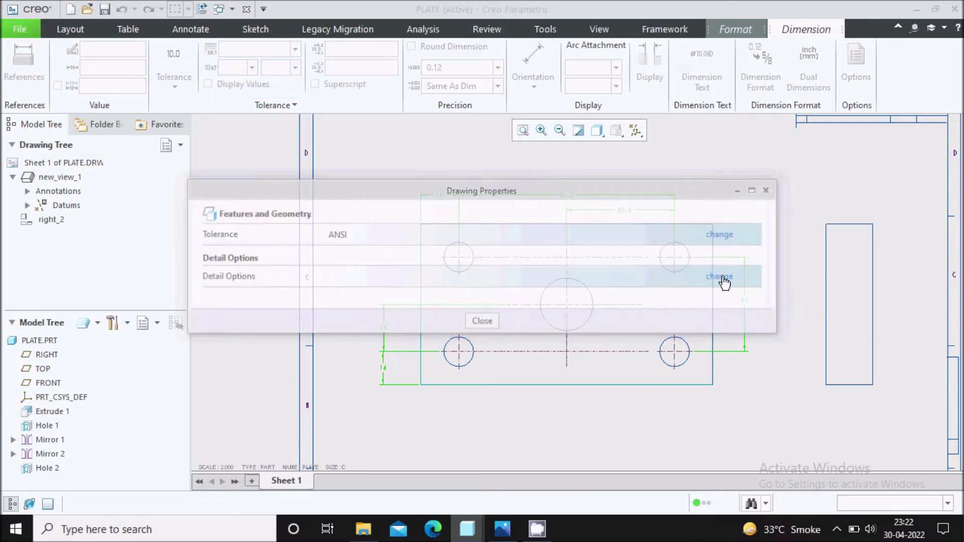
pyautogui.click(723, 279)
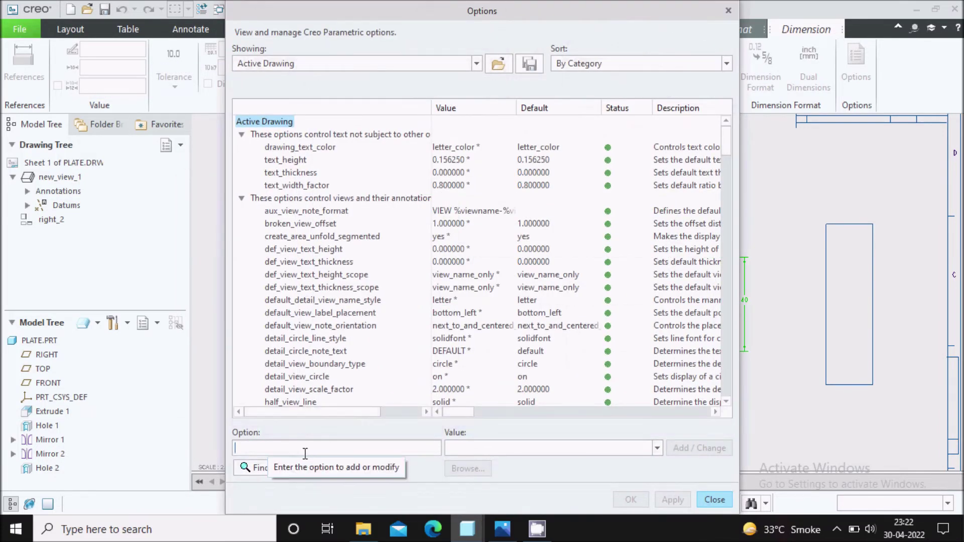
pyautogui.write('tol_display')
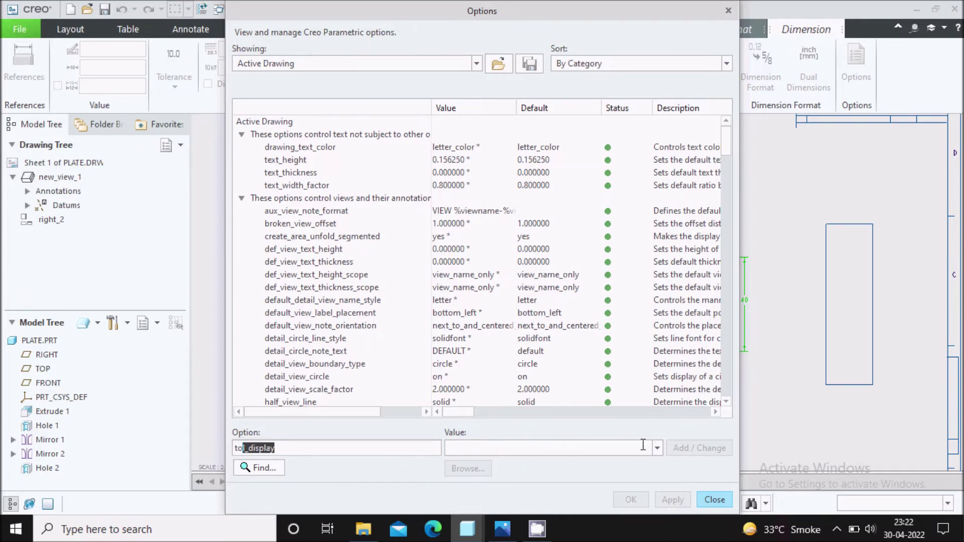
pyautogui.press('Return')
pyautogui.click(658, 448)
pyautogui.click(455, 476)
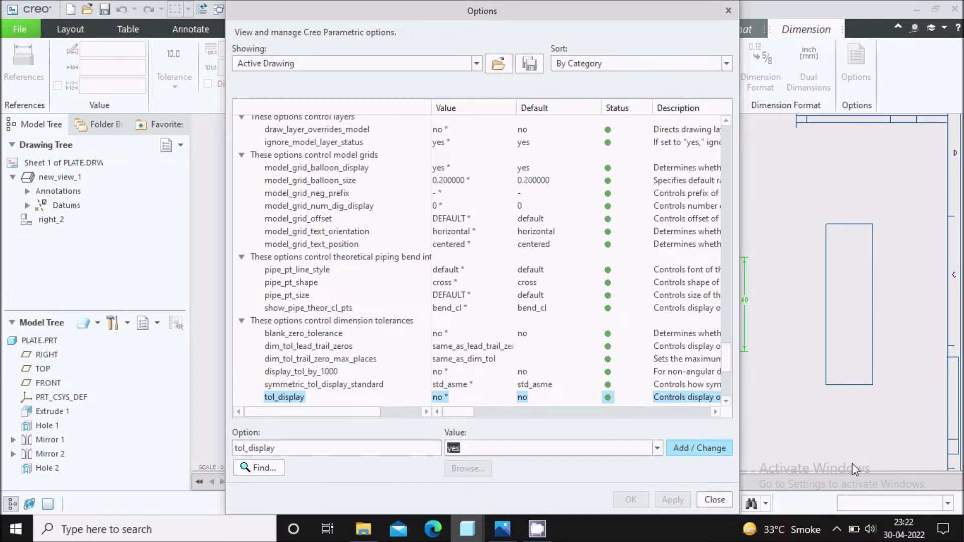
pyautogui.click(705, 452)
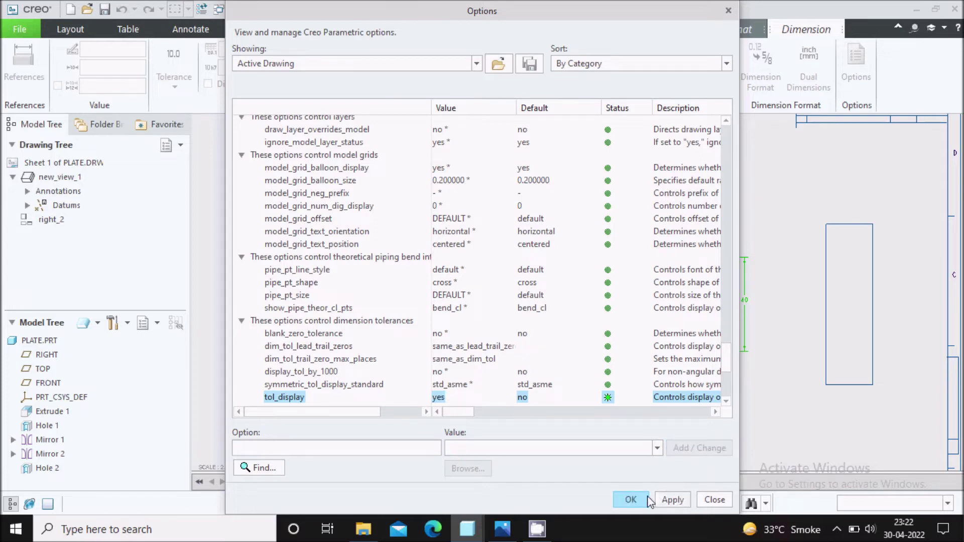
pyautogui.click(631, 499)
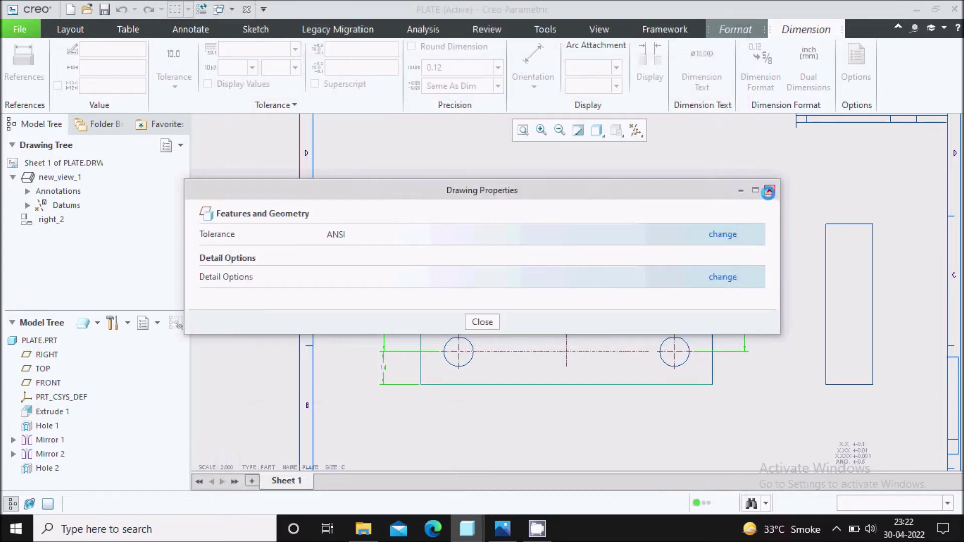
pyautogui.click(770, 190)
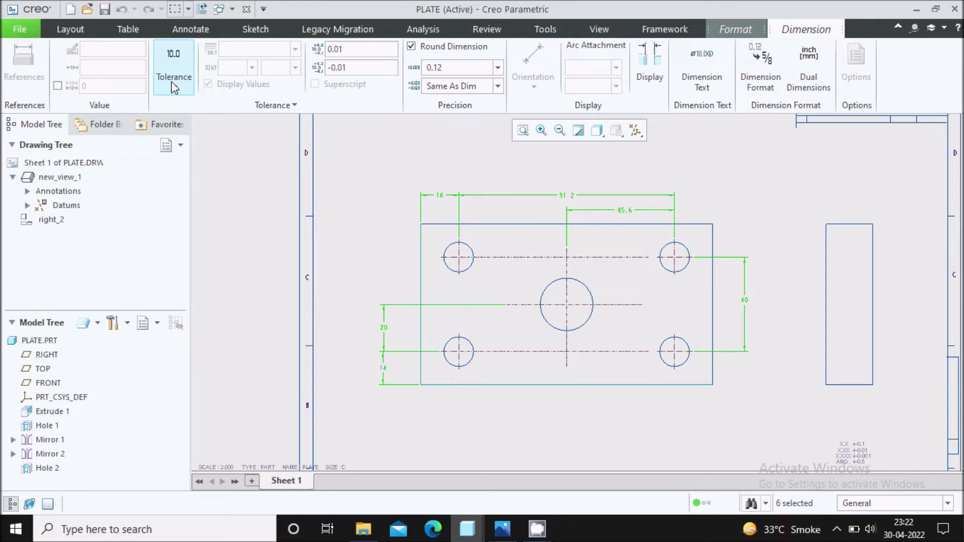
# Give the six selected linear dimensions of the front view the Basic tolerance type and deselect them.
pyautogui.scroll(2, 384, 307)
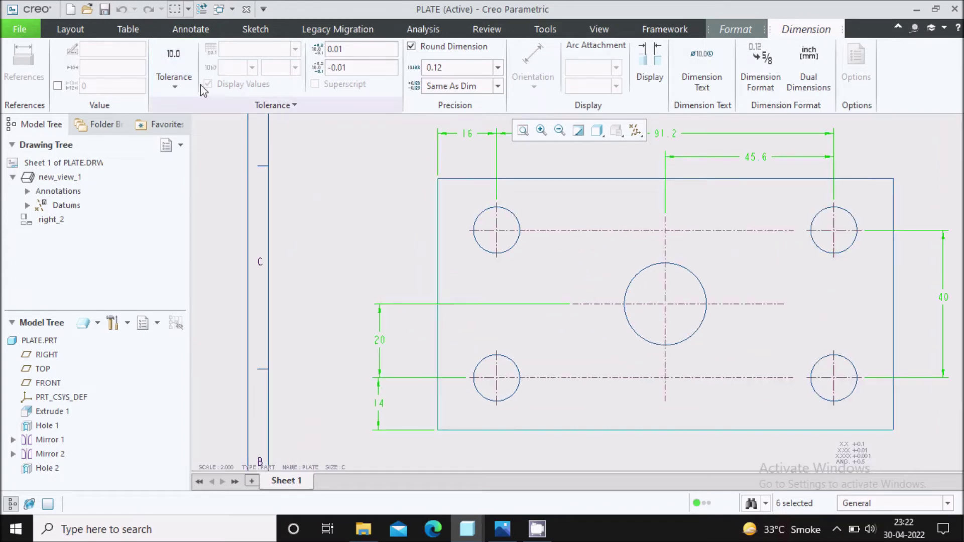
pyautogui.scroll(-2, 393, 267)
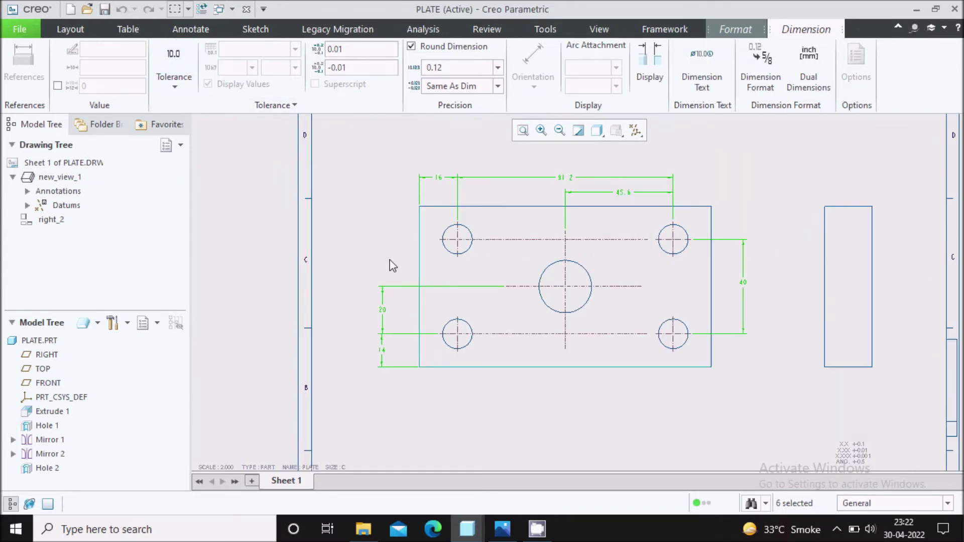
pyautogui.click(178, 87)
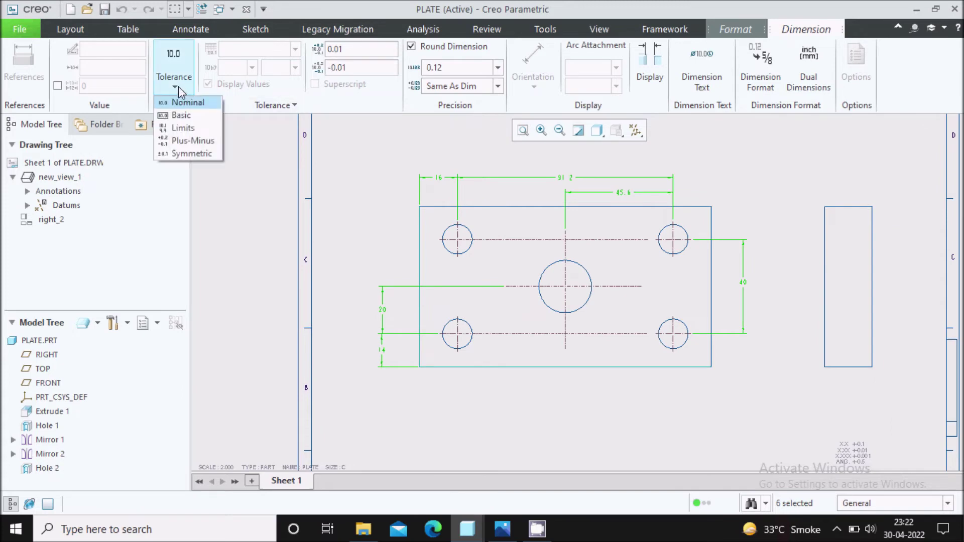
pyautogui.click(182, 115)
pyautogui.scroll(2, 395, 333)
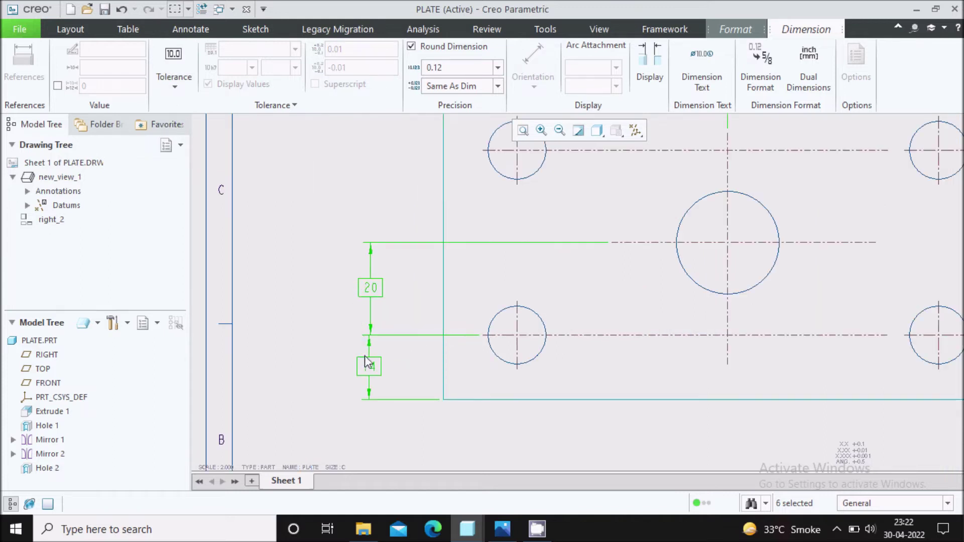
pyautogui.scroll(-2, 367, 363)
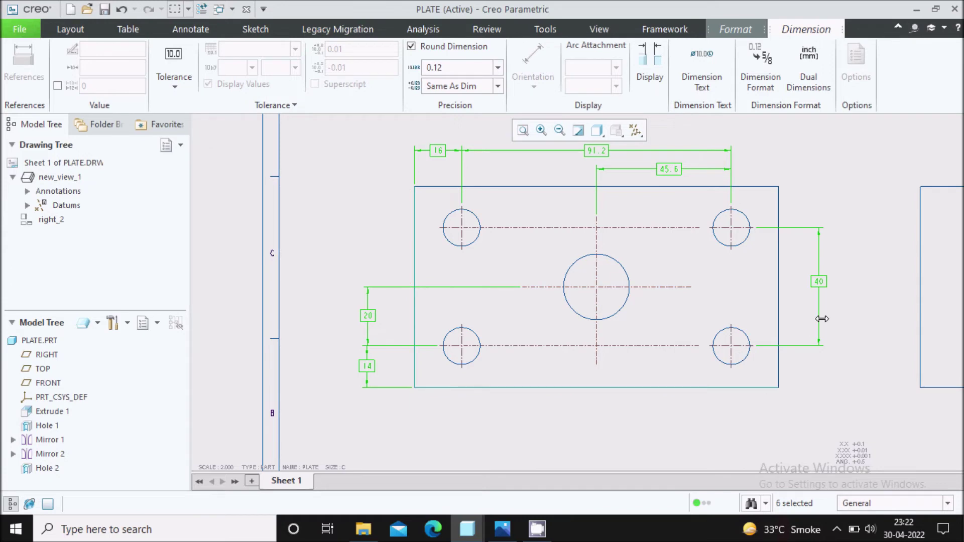
pyautogui.click(837, 391)
pyautogui.scroll(-1, 540, 337)
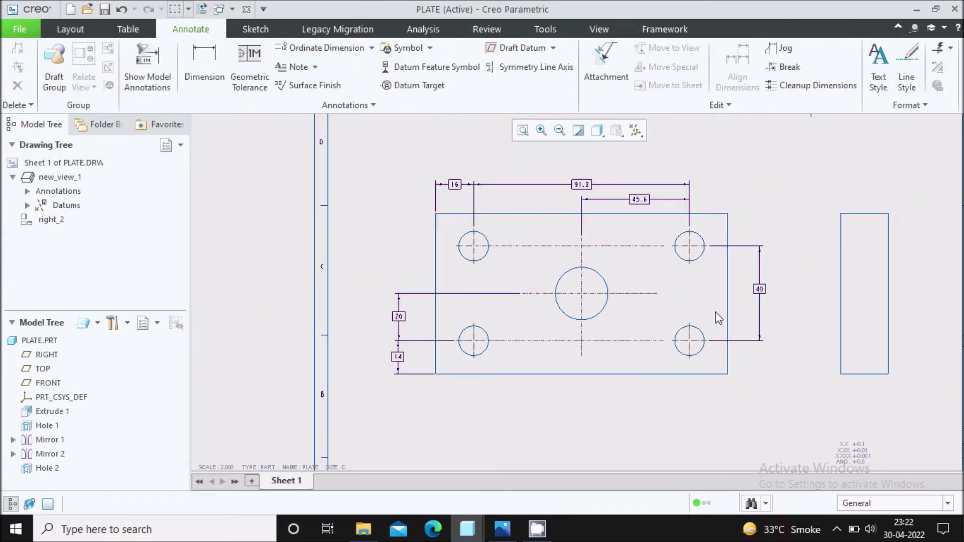
# Check the hole callouts in the reference image and return to the front view's upper-right hole.
pyautogui.click(504, 529)
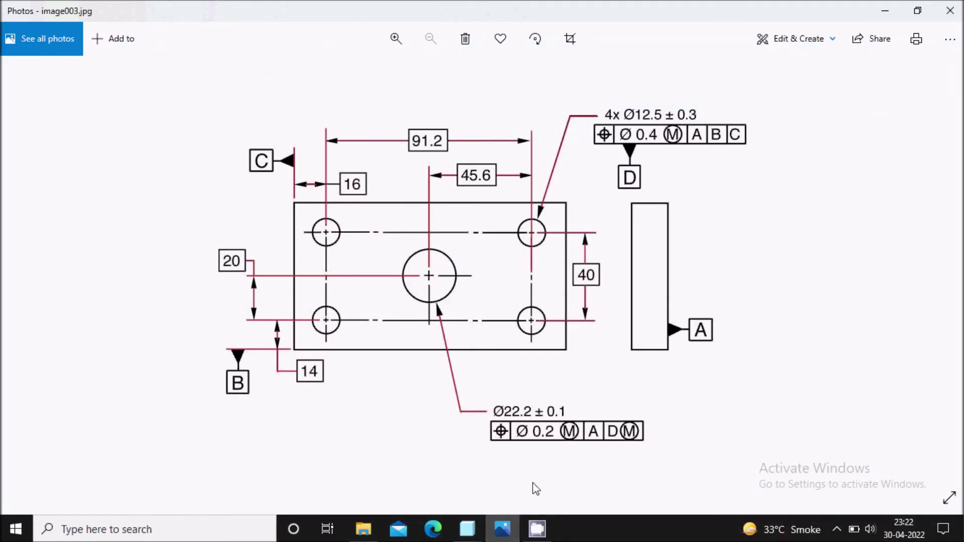
pyautogui.hotkey('alt', 'Tab')
pyautogui.scroll(3, 564, 355)
pyautogui.scroll(4, 553, 312)
pyautogui.click(204, 68)
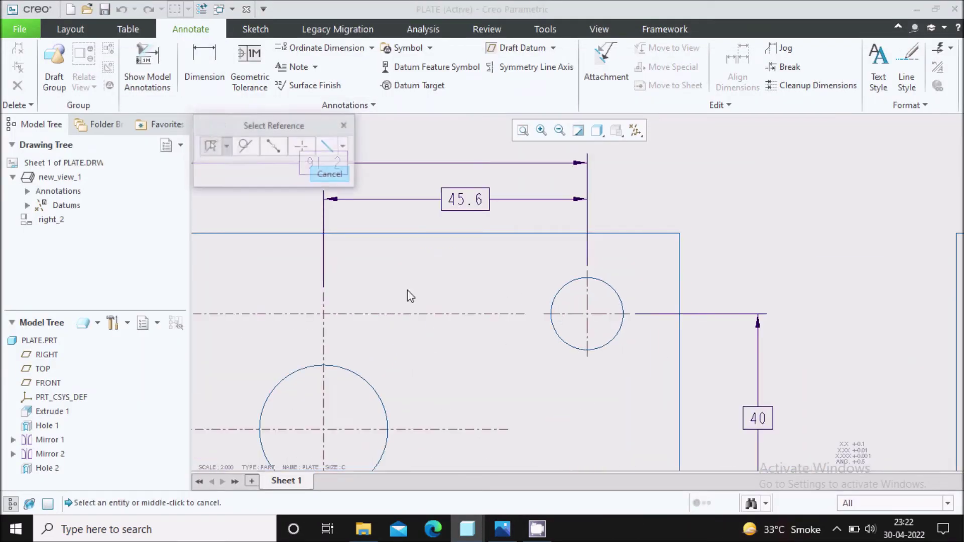
pyautogui.click(621, 300)
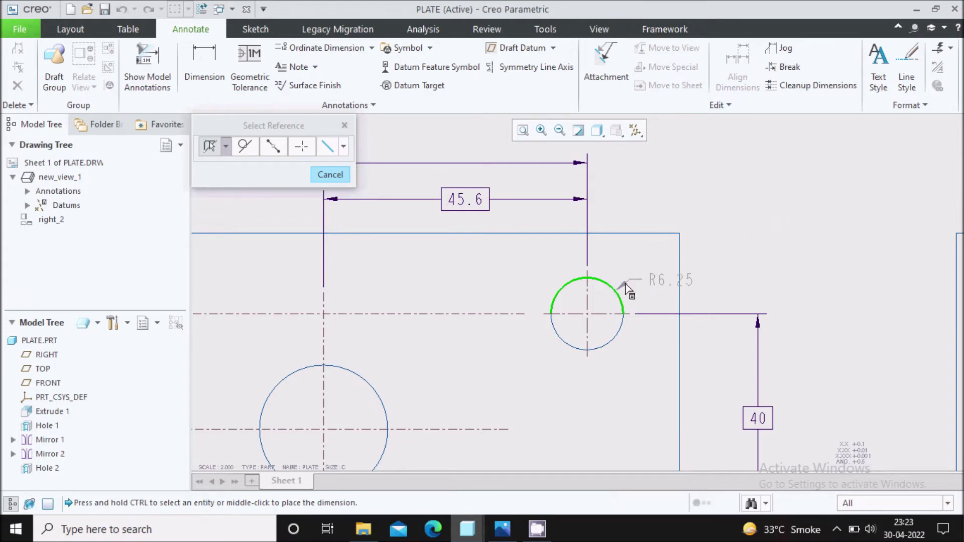
pyautogui.press('Escape')
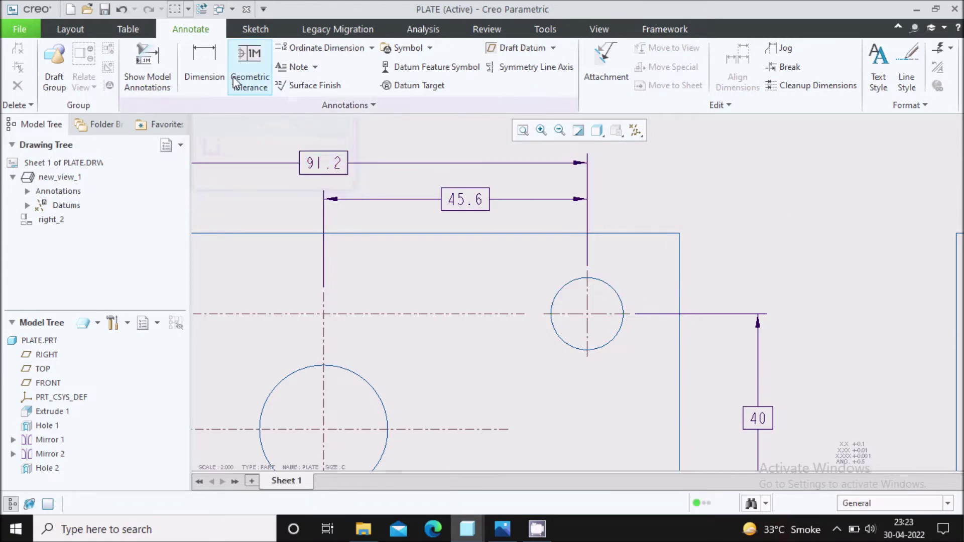
# Dimension the upper-right hole as a diameter, placing the text above and to the right of the plate's corner.
pyautogui.click(221, 77)
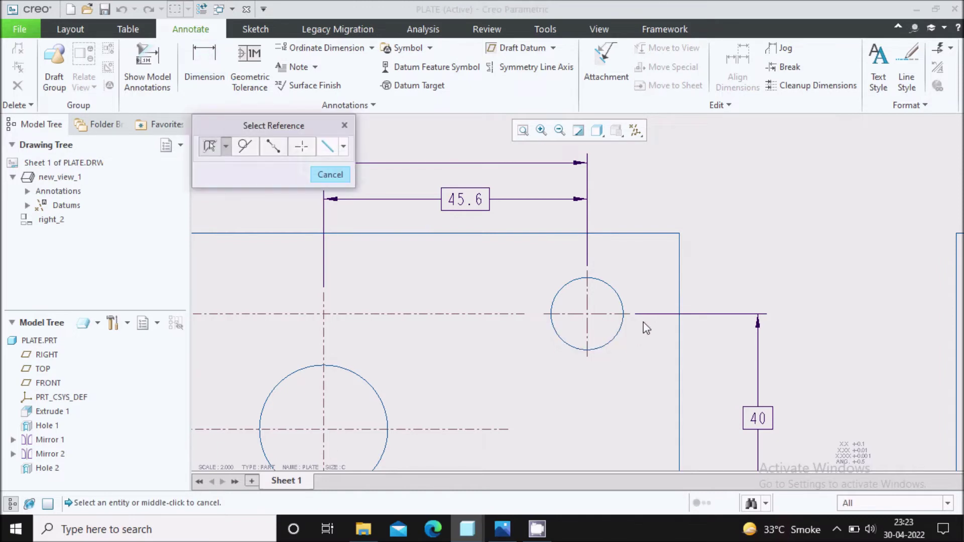
pyautogui.click(619, 293)
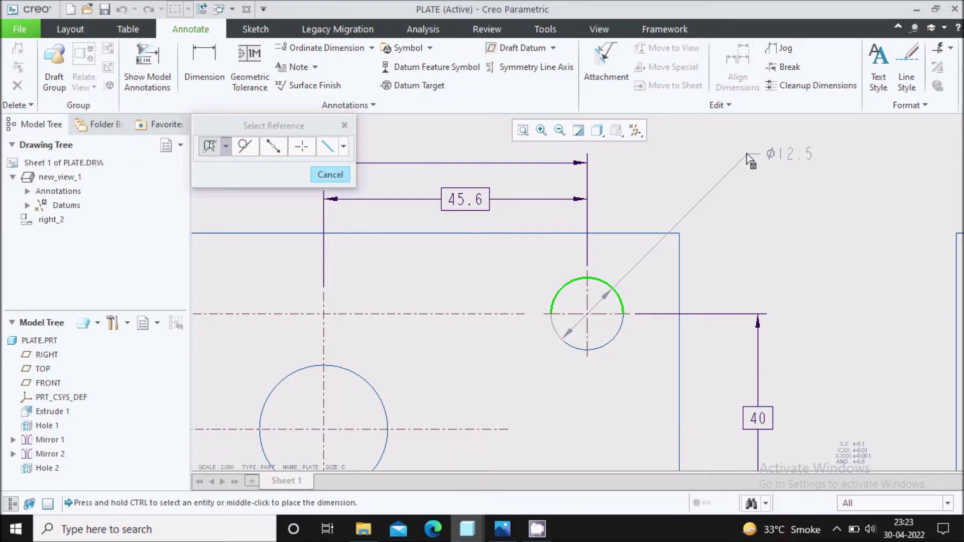
pyautogui.middleClick(747, 157)
pyautogui.scroll(4, 661, 188)
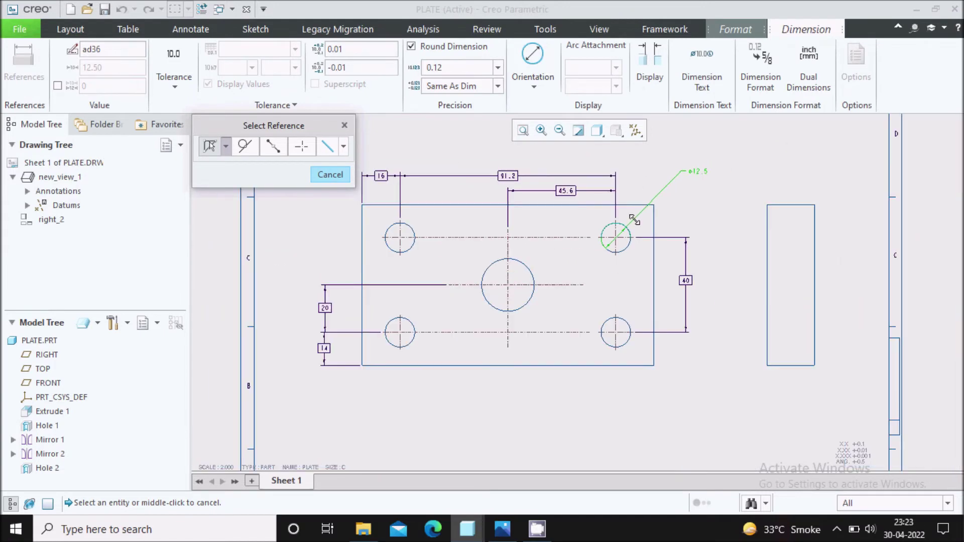
pyautogui.click(758, 222)
# Dimension the central hole as a diameter, placing the text below the plate's bottom edge, and finish dimensioning.
pyautogui.click(209, 78)
pyautogui.scroll(-3, 520, 316)
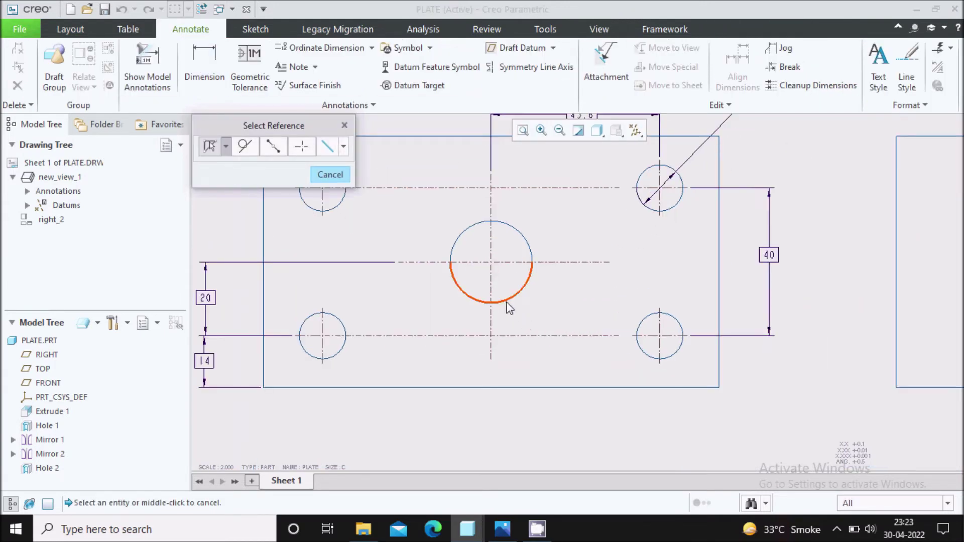
pyautogui.click(510, 309)
pyautogui.scroll(2, 578, 327)
pyautogui.middleClick(606, 407)
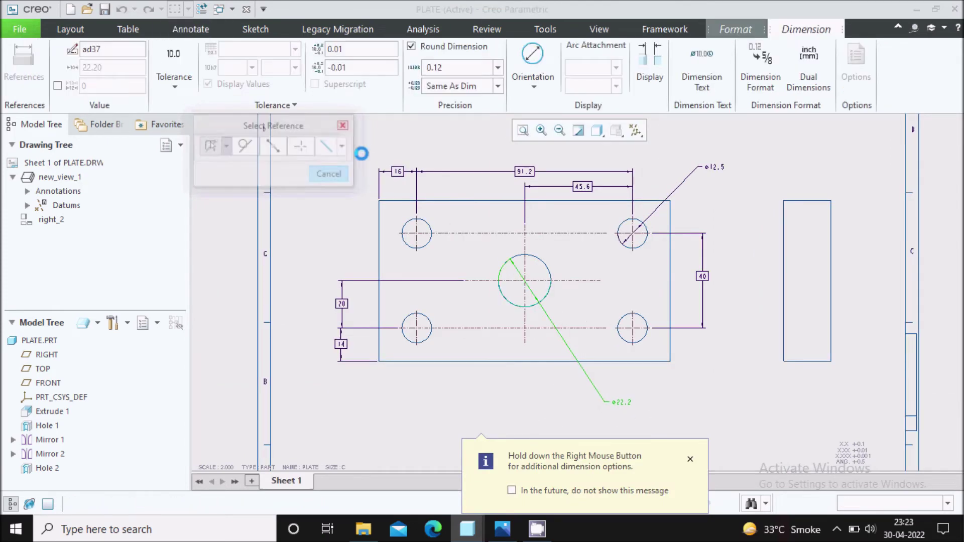
pyautogui.click(344, 127)
# Check the reference and attach datum feature symbol A to the lower part of the side view's right edge with a straight leader.
pyautogui.click(502, 529)
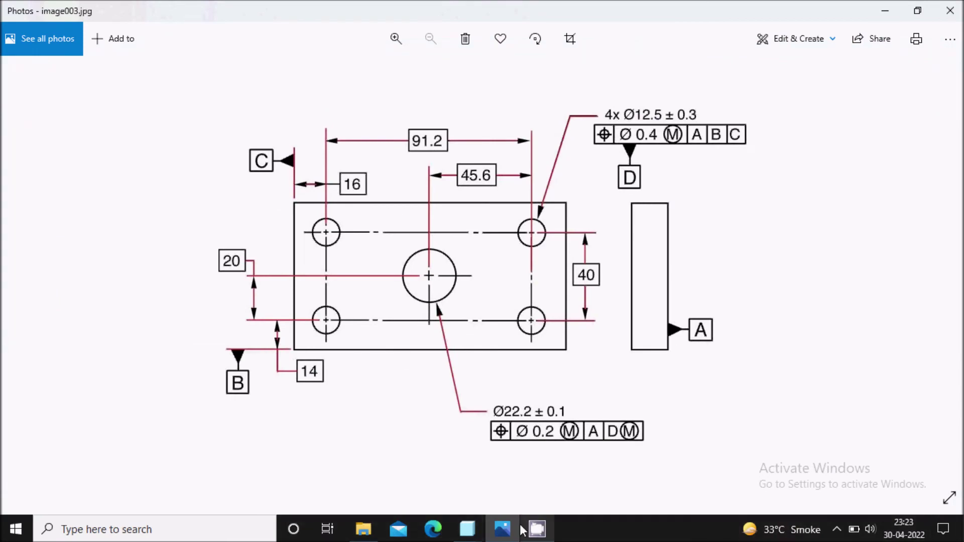
pyautogui.click(543, 525)
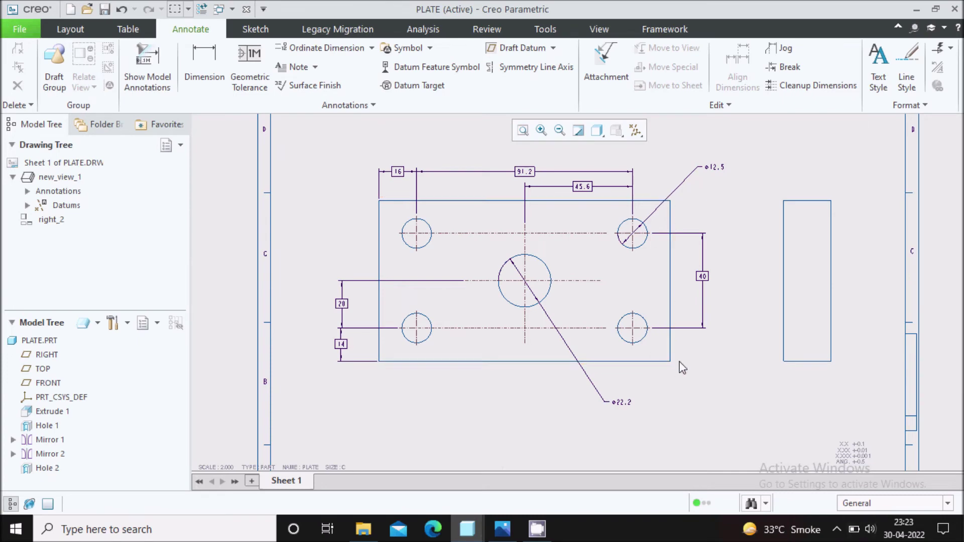
pyautogui.click(437, 68)
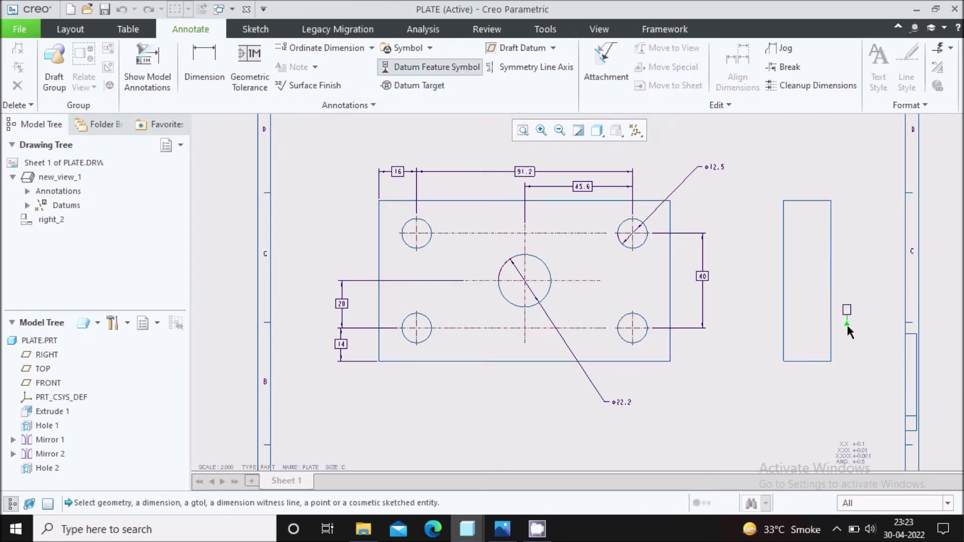
pyautogui.scroll(2, 803, 316)
pyautogui.hotkey('alt', 'Tab')
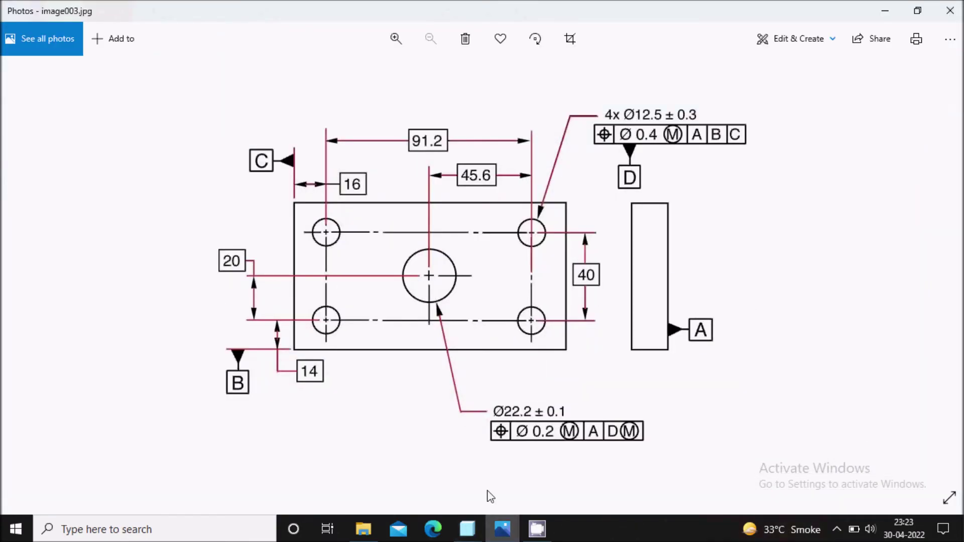
pyautogui.click(502, 528)
pyautogui.scroll(2, 876, 304)
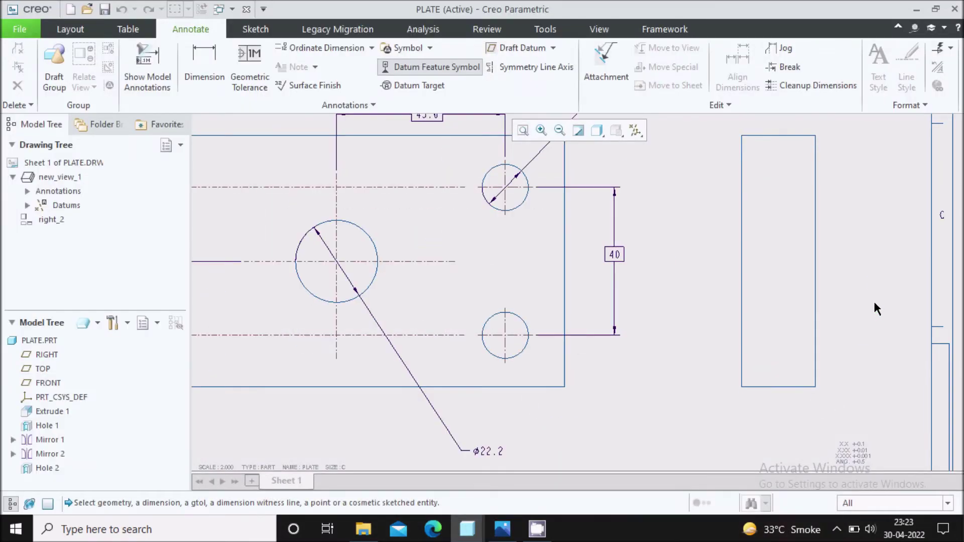
pyautogui.click(432, 68)
pyautogui.click(817, 325)
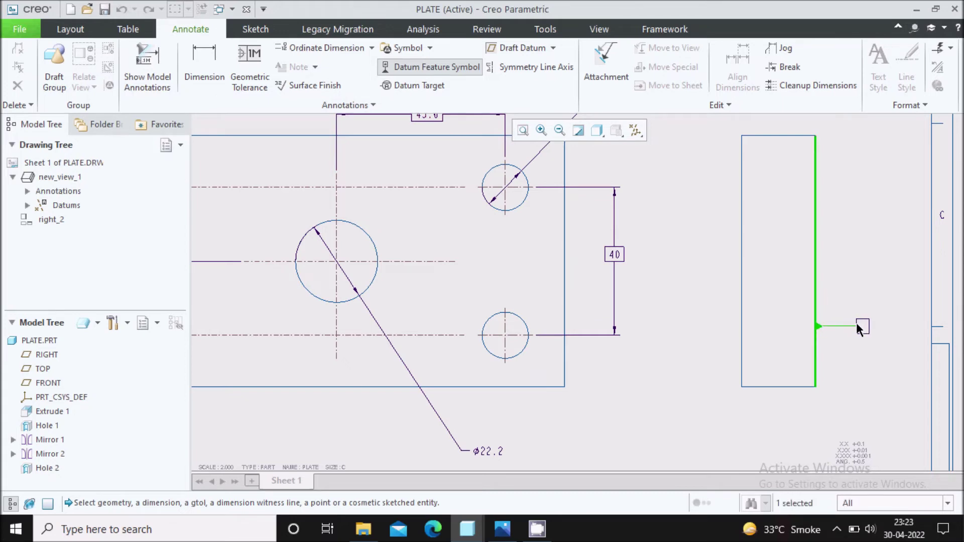
pyautogui.middleClick(861, 327)
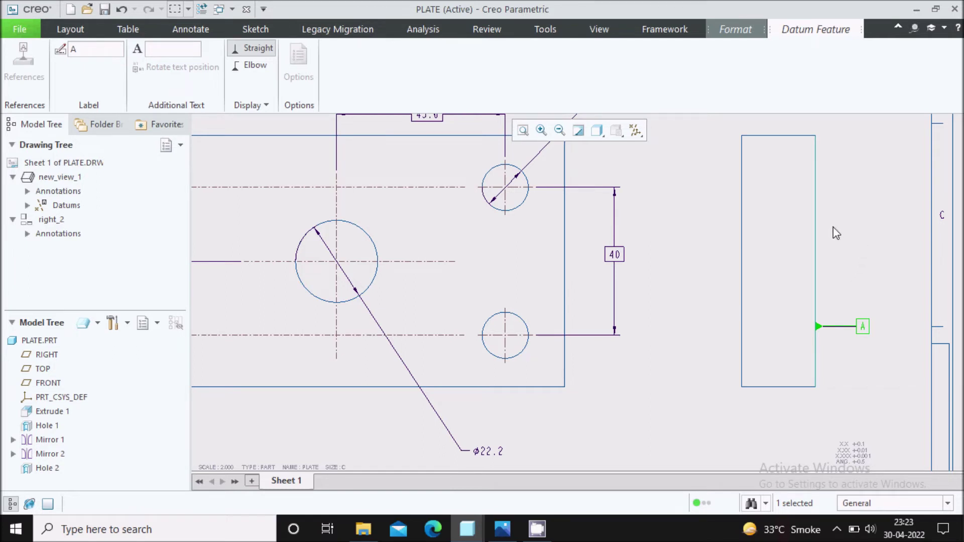
pyautogui.middleClick(852, 228)
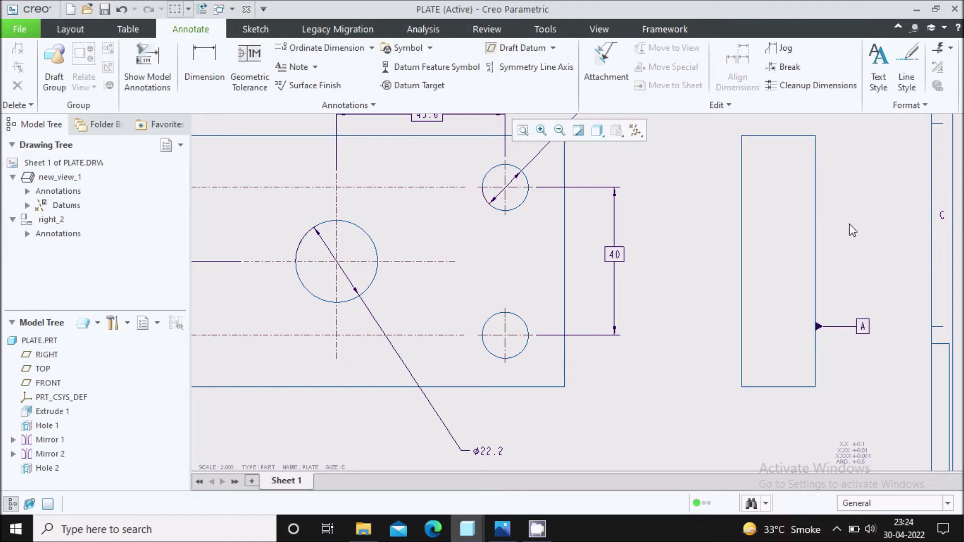
# Attach datum feature symbol B to the front view's bottom edge and move it below the extension line beyond the lower-left corner.
pyautogui.scroll(1, 828, 243)
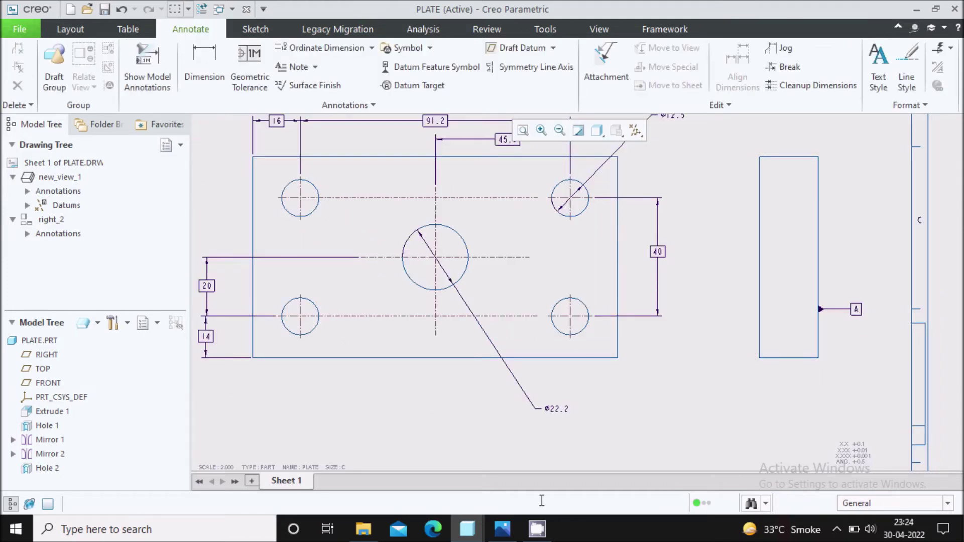
pyautogui.scroll(2, 673, 343)
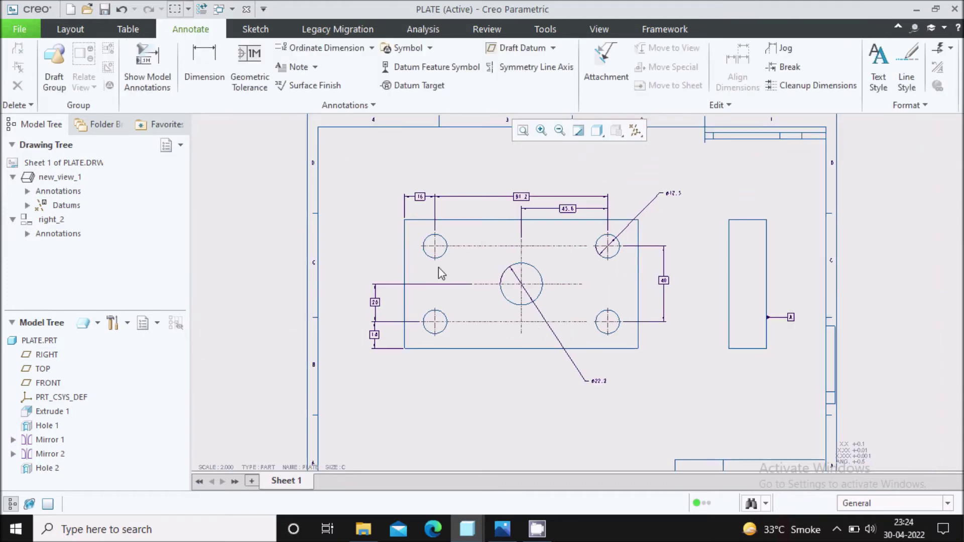
pyautogui.click(432, 67)
pyautogui.click(502, 529)
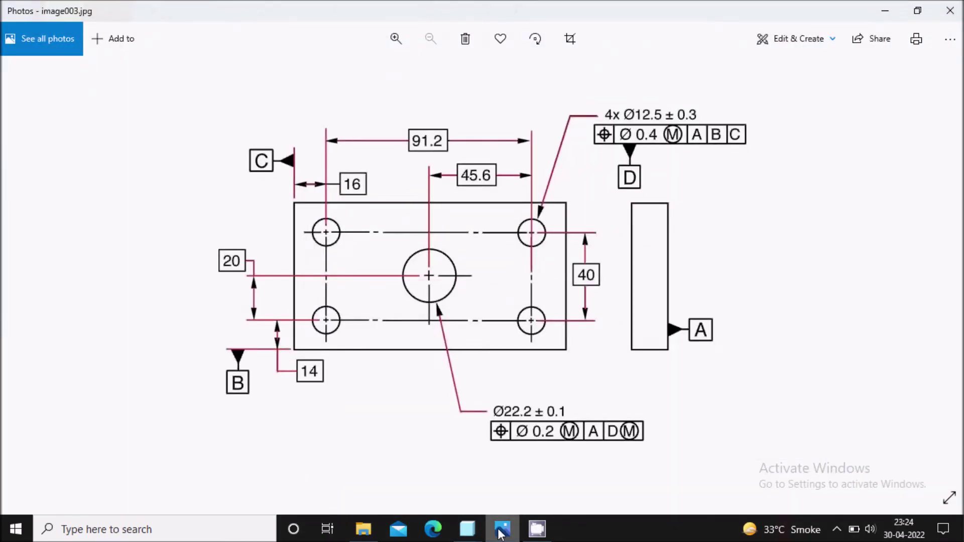
pyautogui.click(467, 529)
pyautogui.scroll(-5, 401, 372)
pyautogui.click(486, 318)
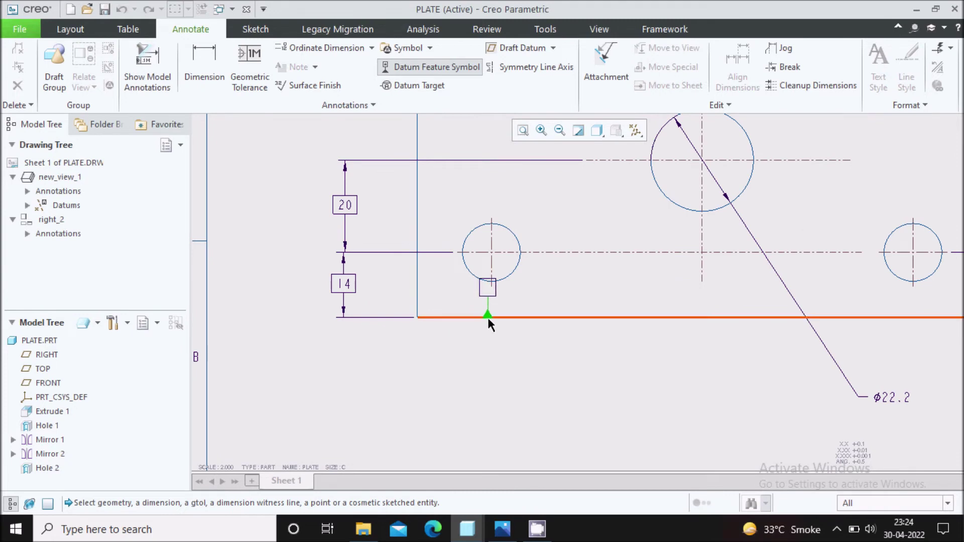
pyautogui.middleClick(487, 383)
pyautogui.moveTo(477, 375); pyautogui.dragTo(472, 352)
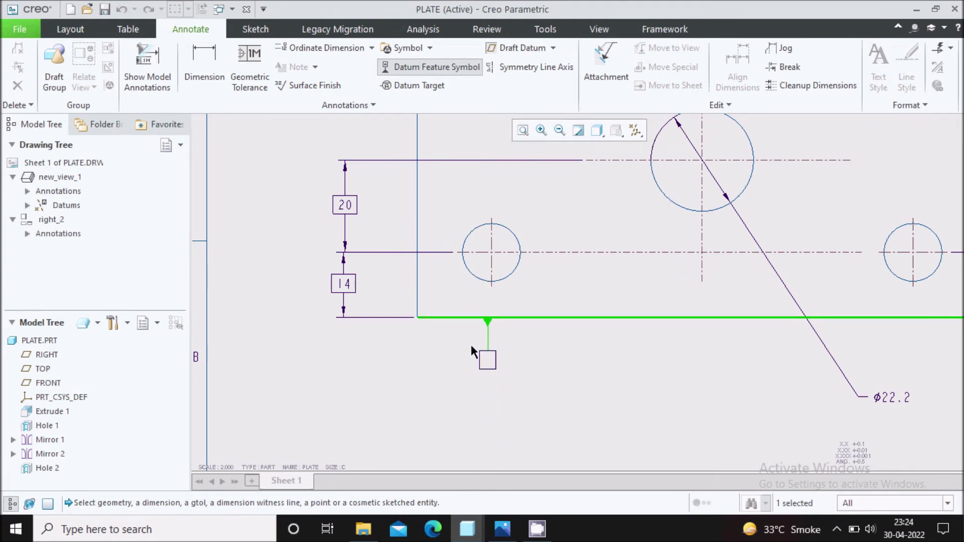
pyautogui.middleClick(470, 348)
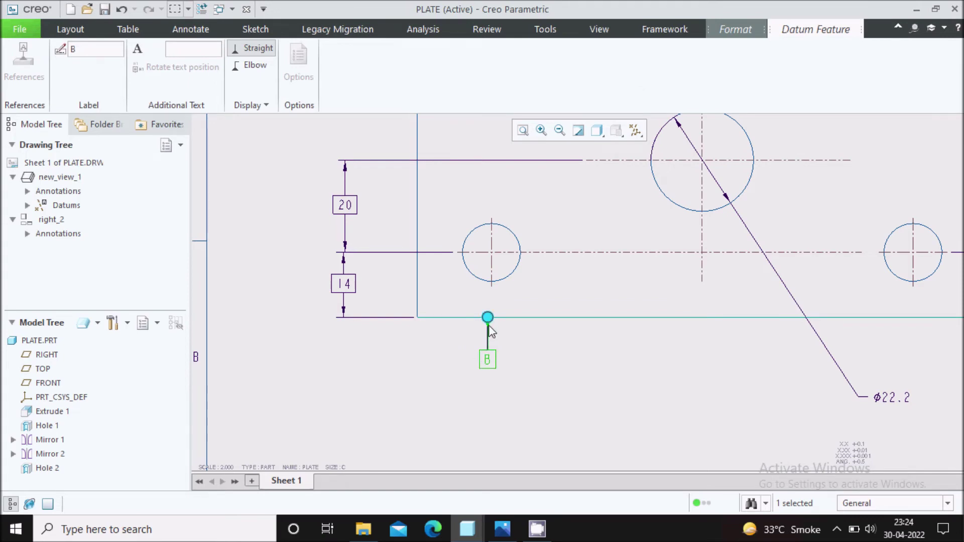
pyautogui.moveTo(489, 361); pyautogui.dragTo(323, 371)
pyautogui.scroll(-3, 437, 400)
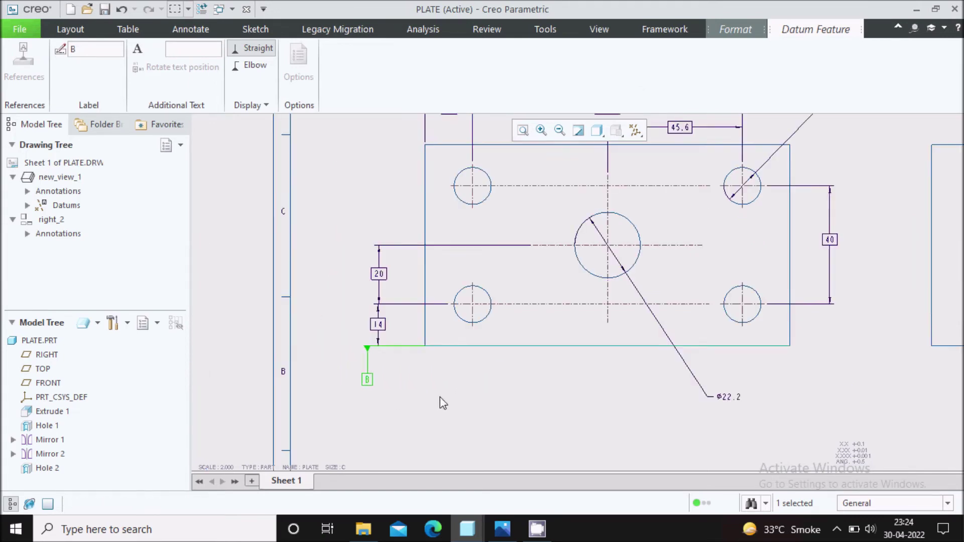
pyautogui.click(398, 205)
# Attach datum feature symbol C to the front view's left edge and move it above the plate's upper-left corner.
pyautogui.click(413, 68)
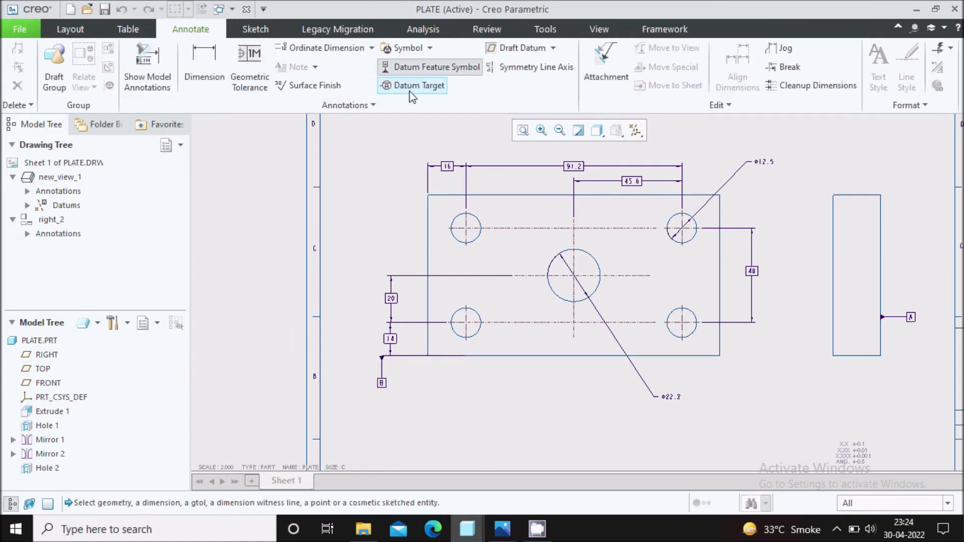
pyautogui.scroll(4, 412, 184)
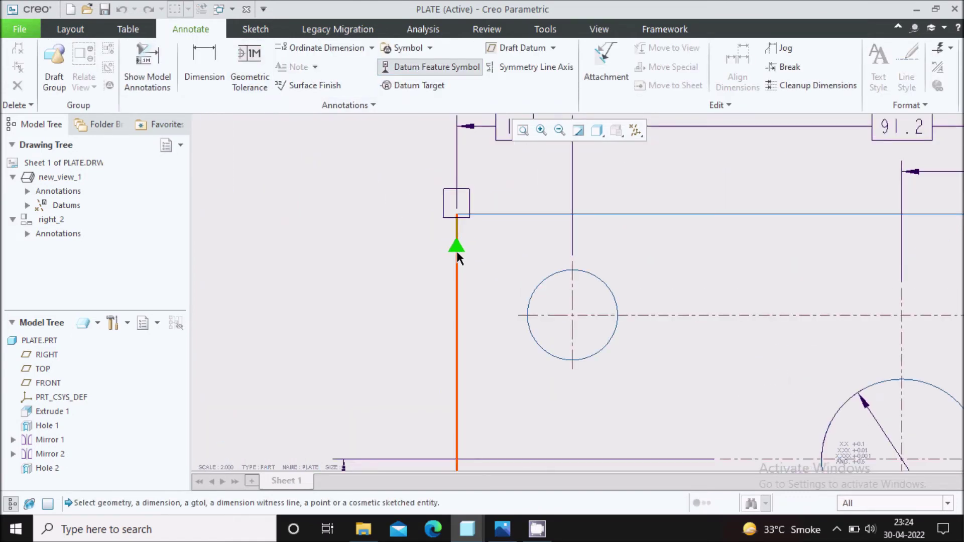
pyautogui.scroll(-2, 458, 258)
pyautogui.click(399, 254)
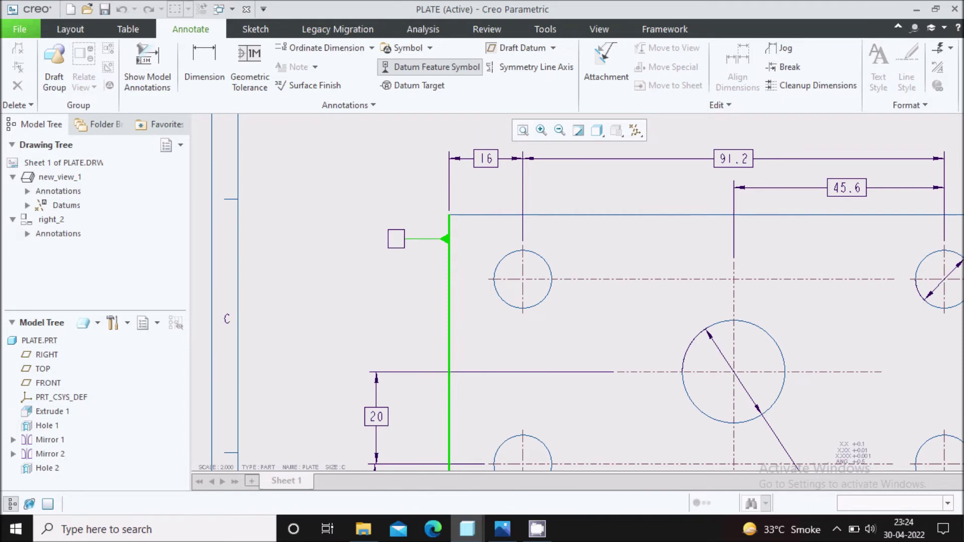
pyautogui.click(364, 189)
pyautogui.click(396, 240)
pyautogui.moveTo(395, 240); pyautogui.dragTo(404, 144)
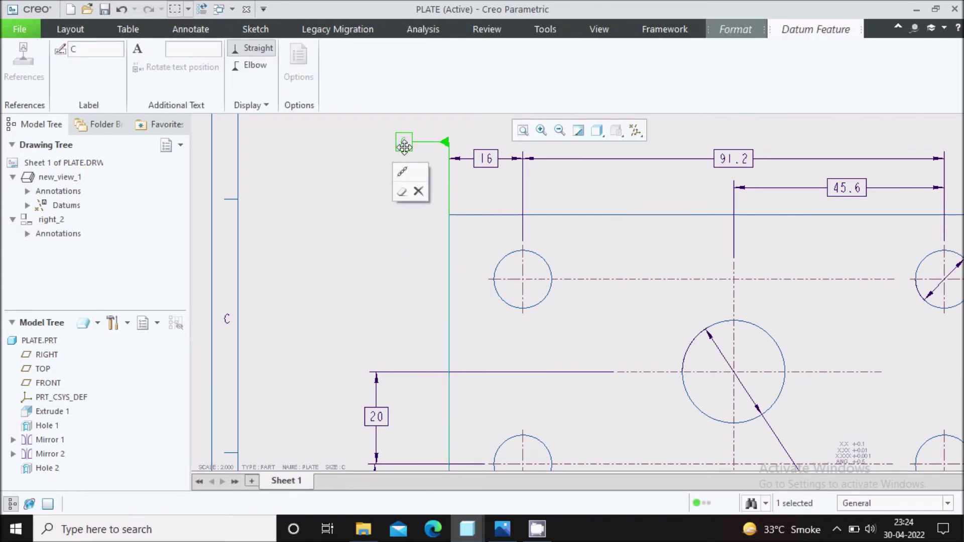
# Inspect the placement of datum feature symbols A, B and C on the front and side views.
pyautogui.scroll(-3, 352, 238)
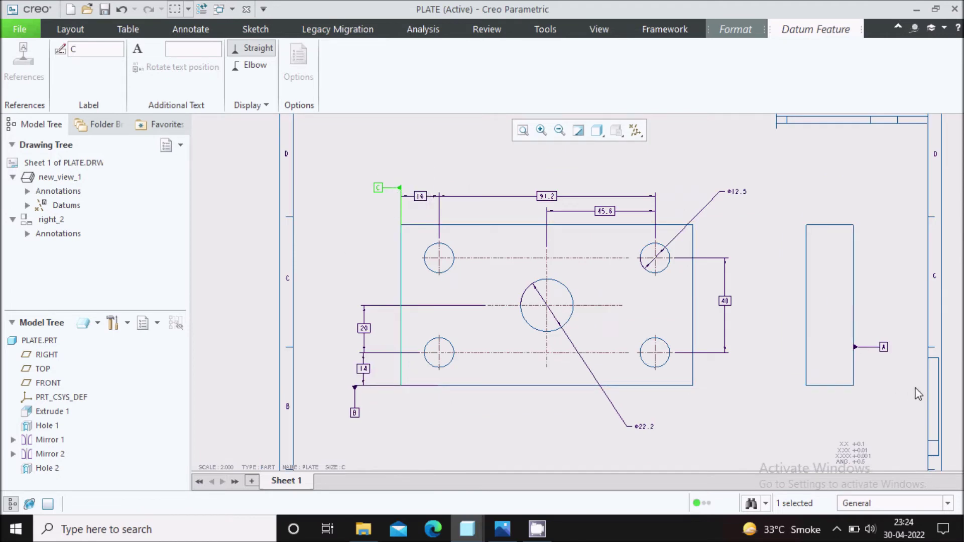
pyautogui.scroll(3, 884, 347)
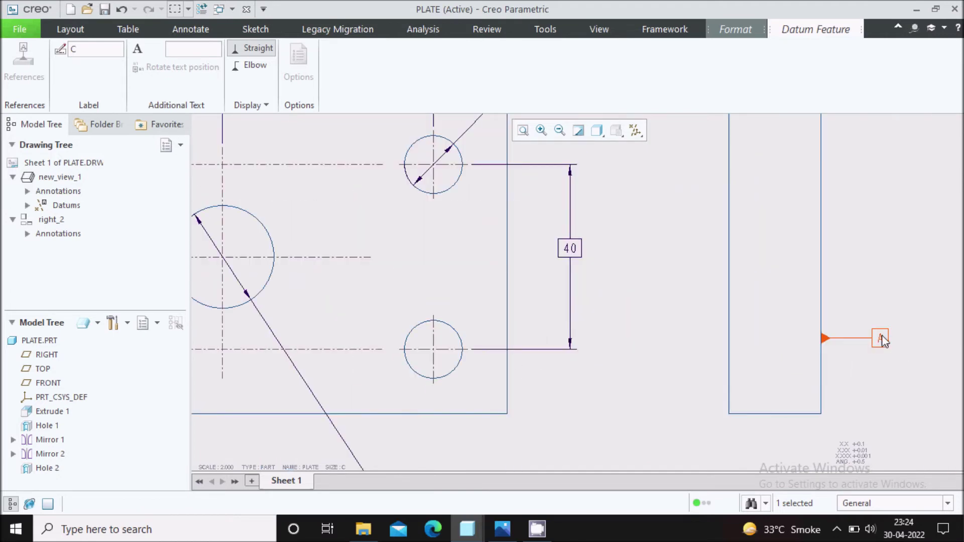
pyautogui.scroll(1, 865, 357)
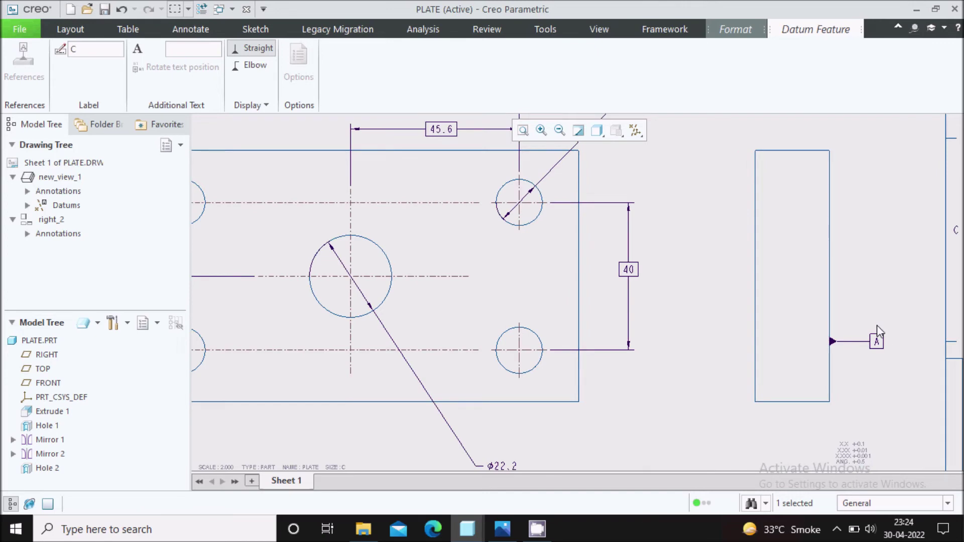
pyautogui.scroll(2, 874, 351)
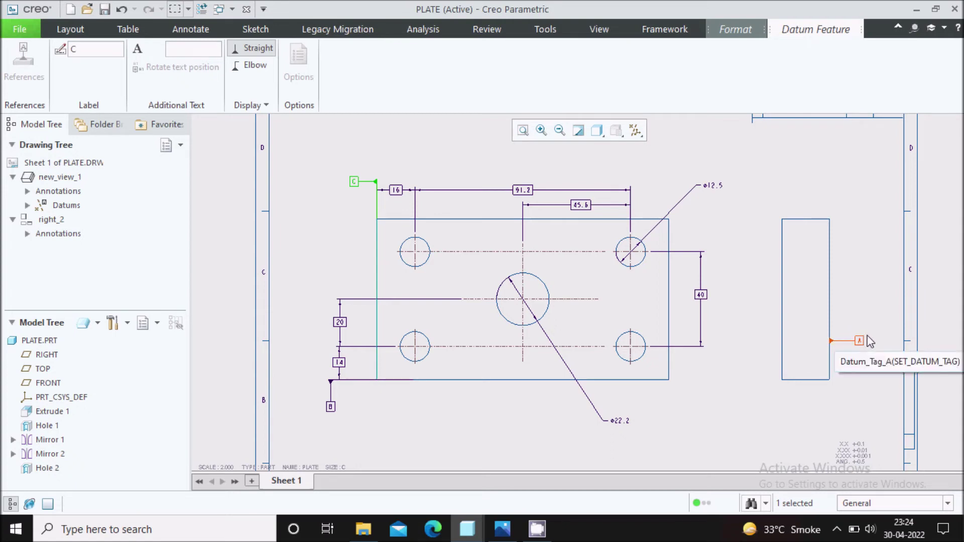
pyautogui.scroll(2, 867, 343)
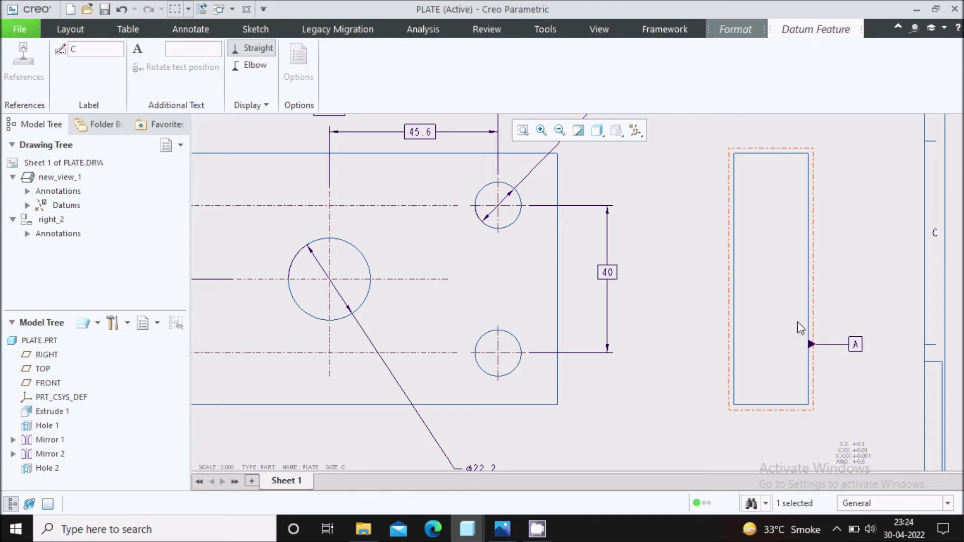
pyautogui.scroll(2, 823, 407)
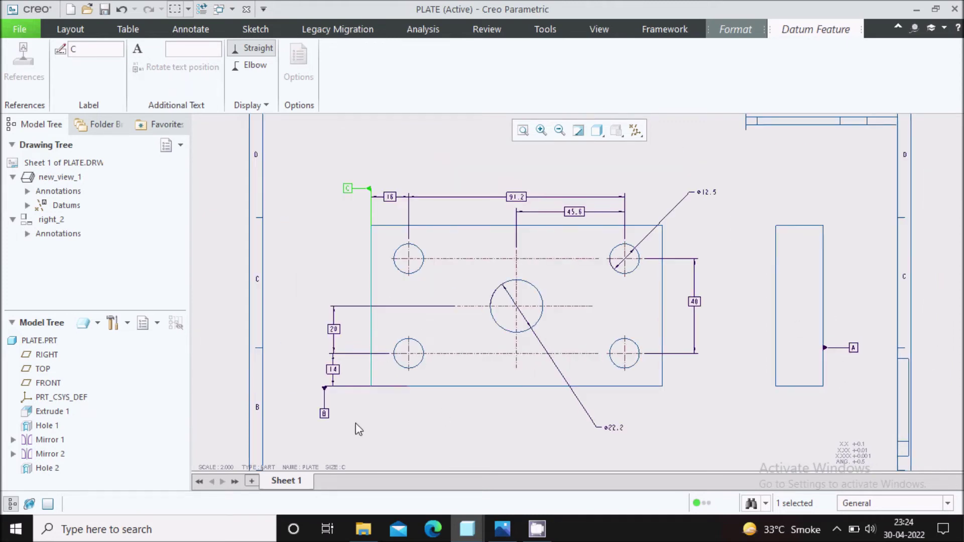
pyautogui.scroll(-1, 326, 415)
pyautogui.scroll(1, 340, 390)
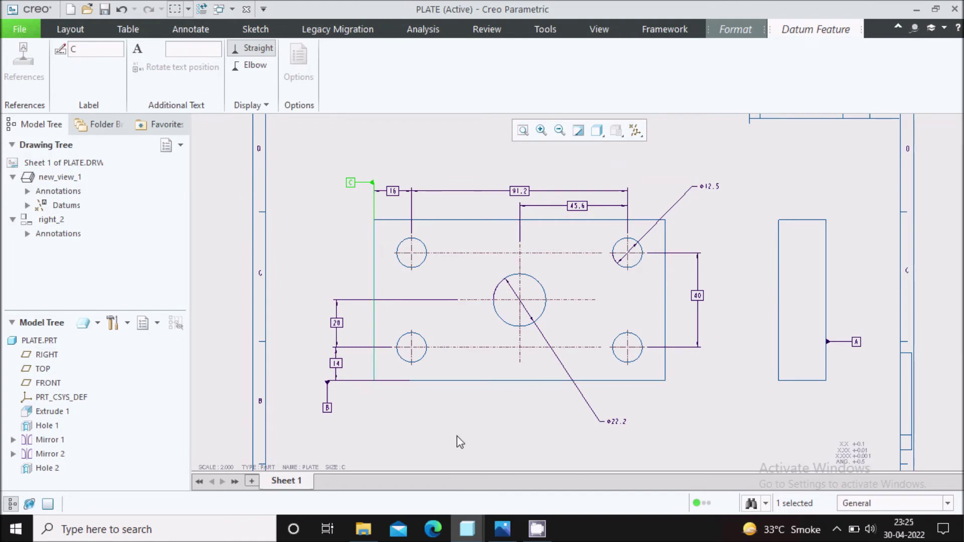
pyautogui.middleClick(695, 430)
# Check the reference and add 4x before the Ø12.5 diameter of the upper-right hole in its dimension text.
pyautogui.scroll(-1, 531, 256)
pyautogui.scroll(-1, 660, 190)
pyautogui.scroll(-1, 660, 190)
pyautogui.click(503, 529)
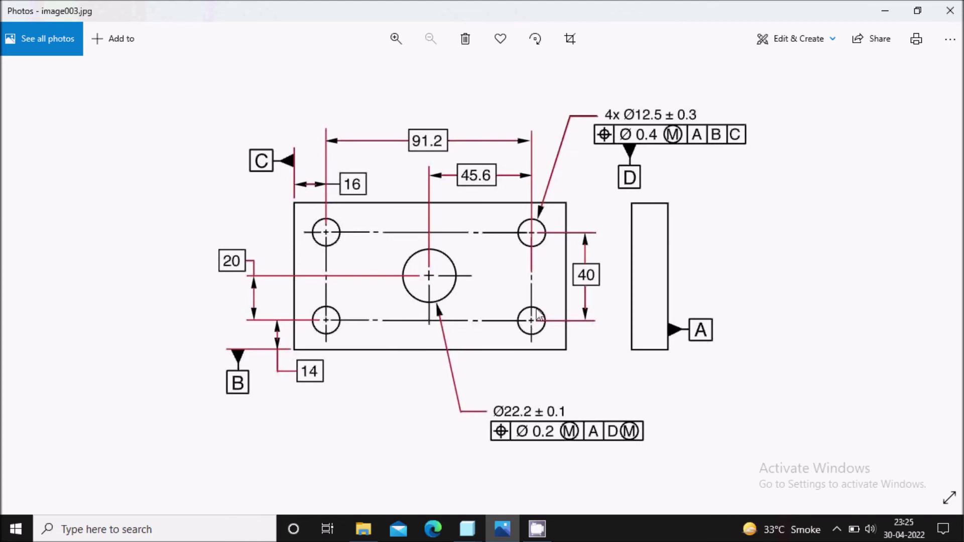
pyautogui.click(467, 529)
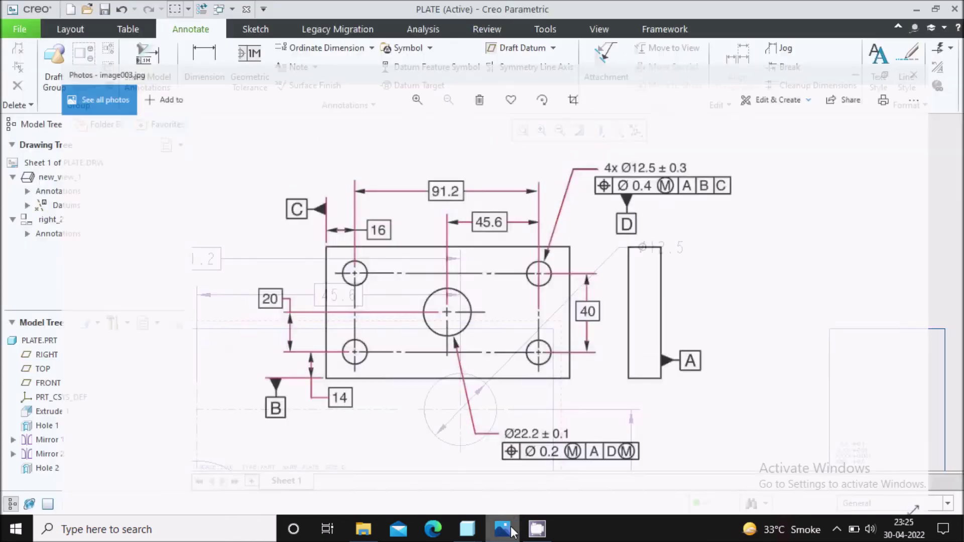
pyautogui.scroll(1, 660, 241)
pyautogui.click(661, 251)
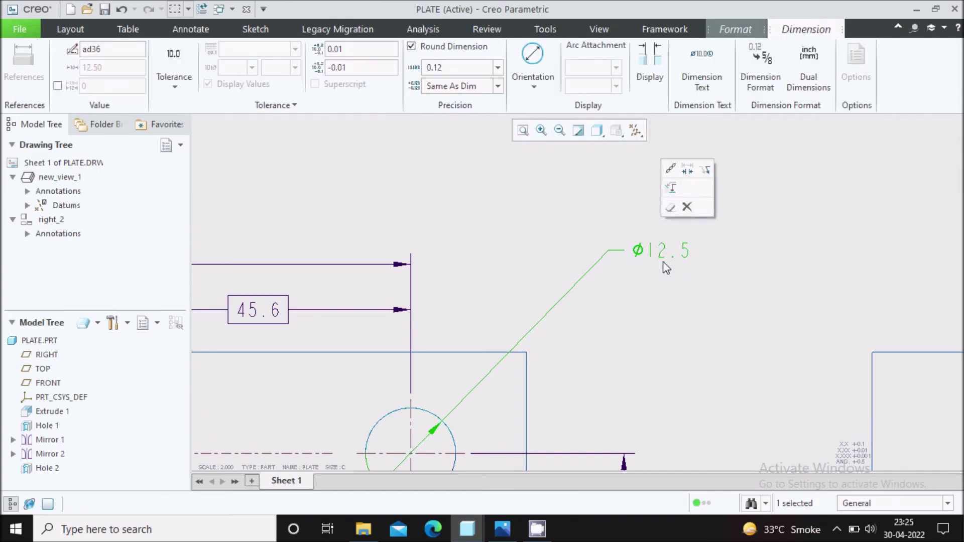
pyautogui.click(712, 89)
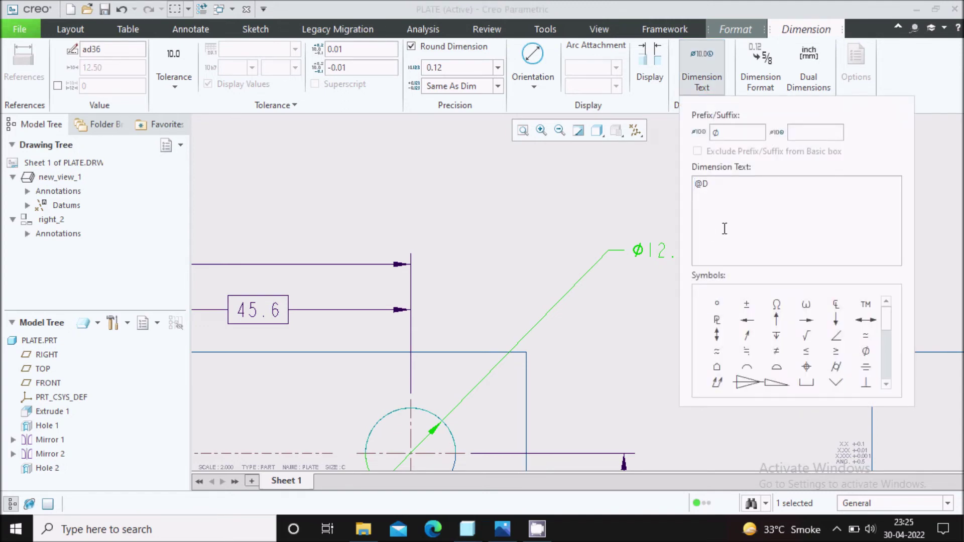
pyautogui.write('4x')
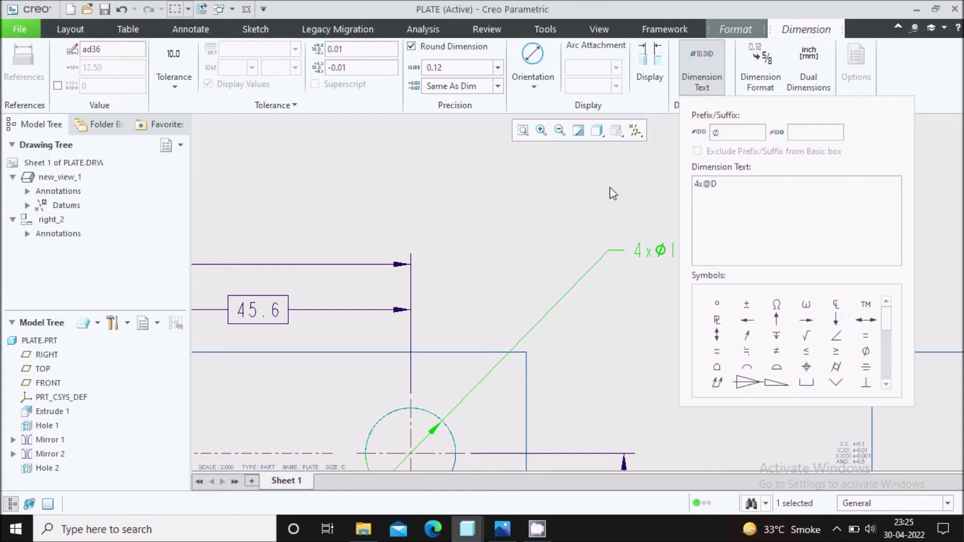
pyautogui.click(661, 220)
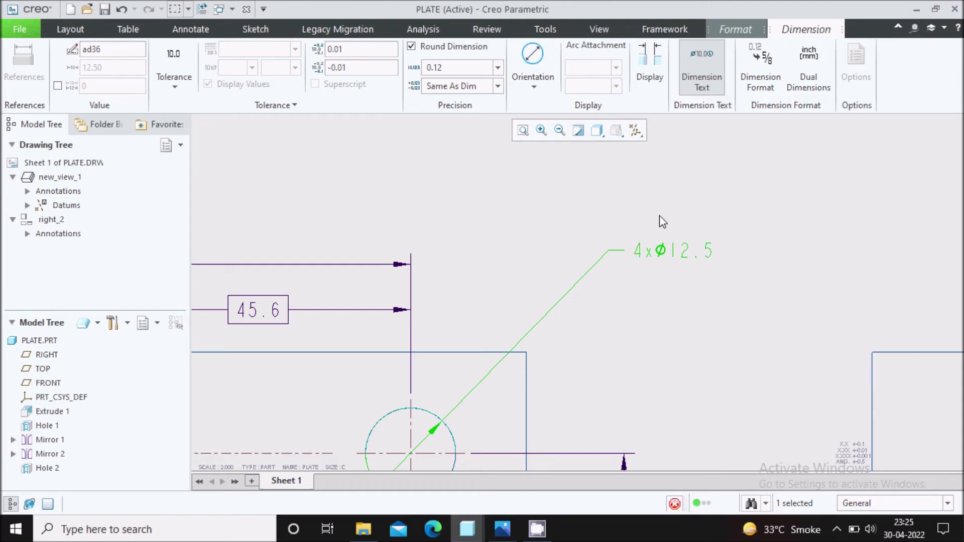
pyautogui.click(679, 286)
# Give the 4xØ12.5 hole dimension a symmetric tolerance of 0.3, matching the reference.
pyautogui.click(503, 529)
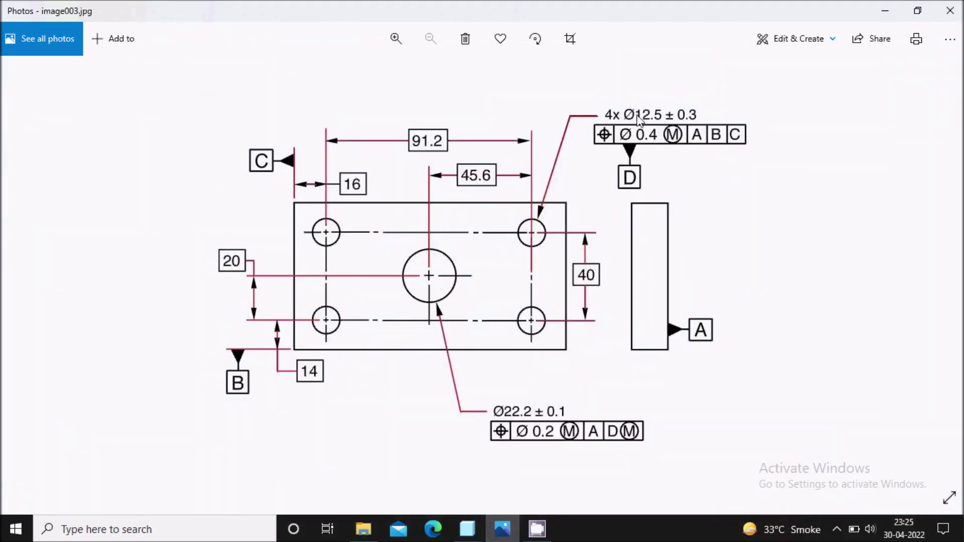
pyautogui.click(504, 527)
pyautogui.click(678, 254)
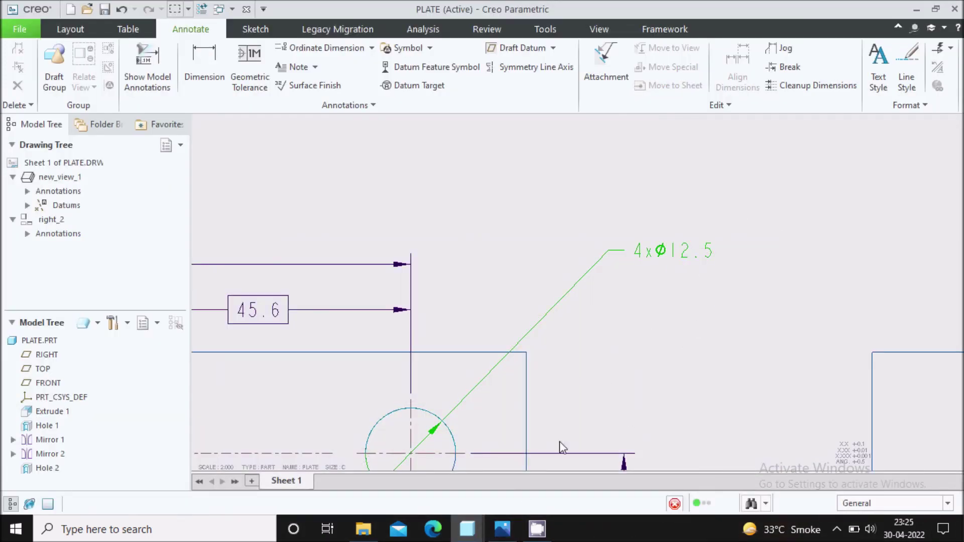
pyautogui.click(502, 529)
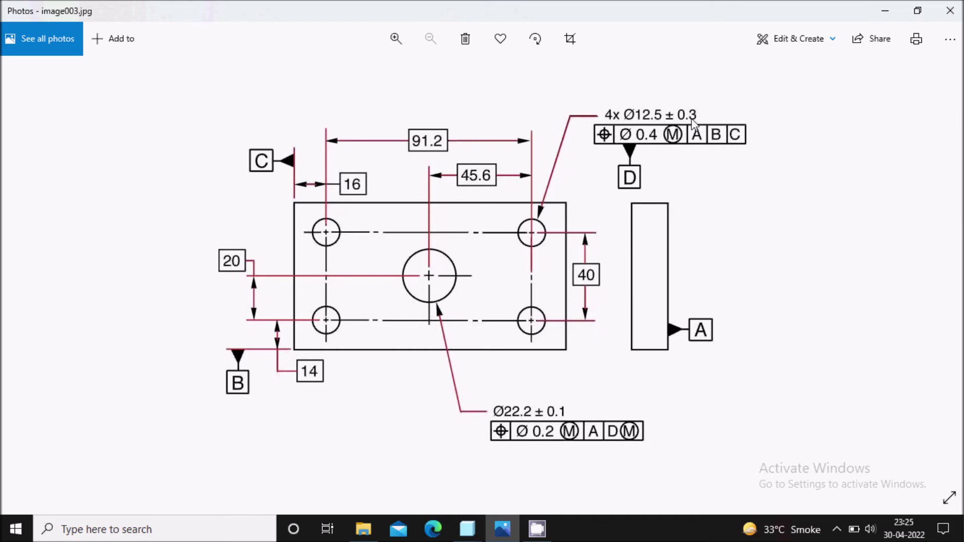
pyautogui.click(467, 529)
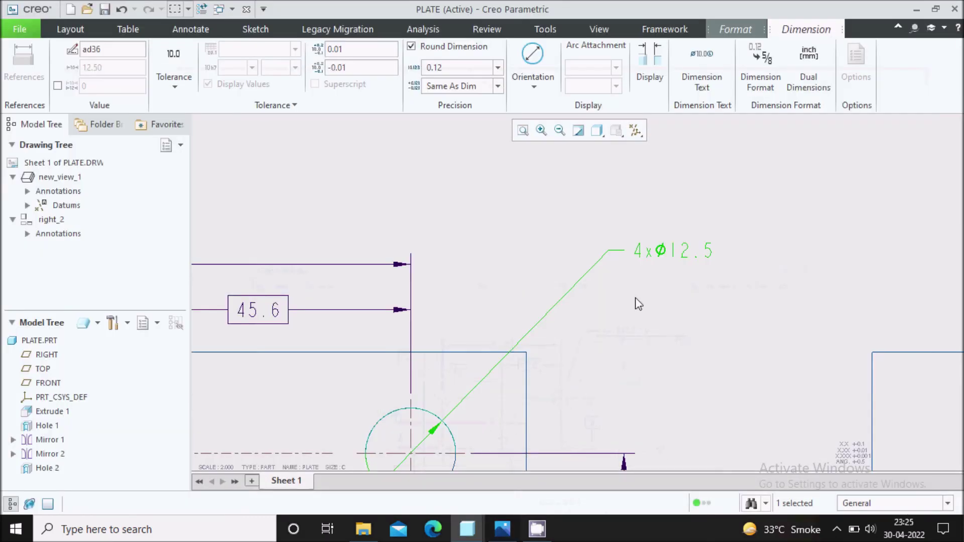
pyautogui.click(176, 86)
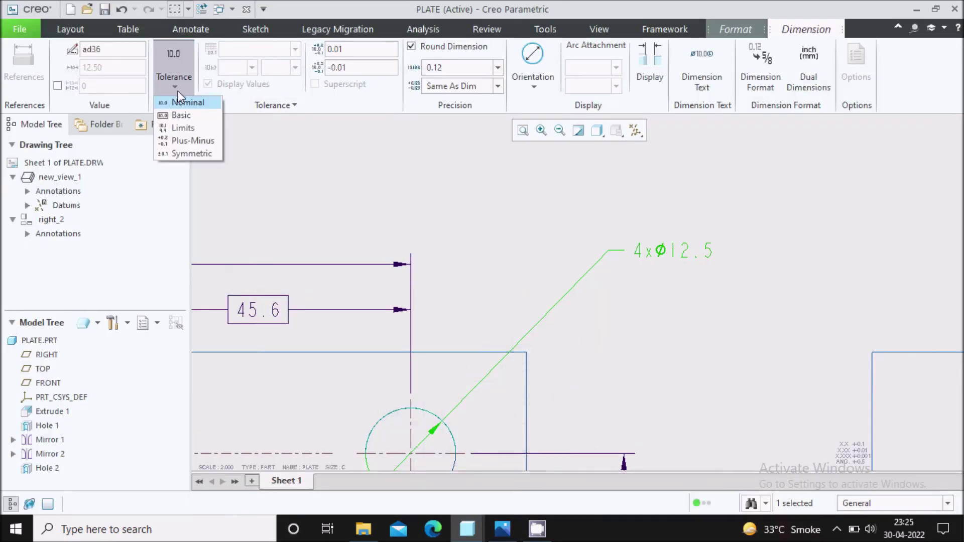
pyautogui.click(190, 154)
pyautogui.click(500, 532)
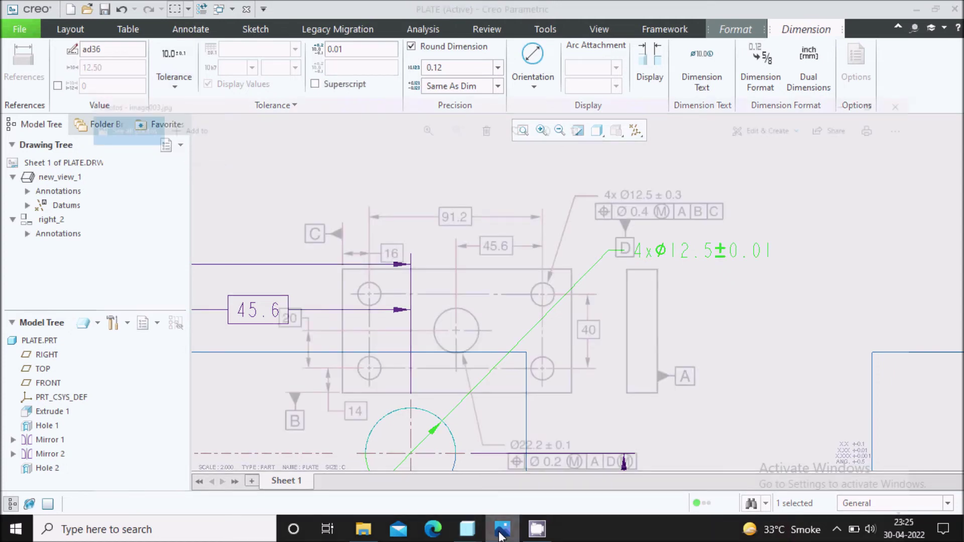
pyautogui.click(503, 528)
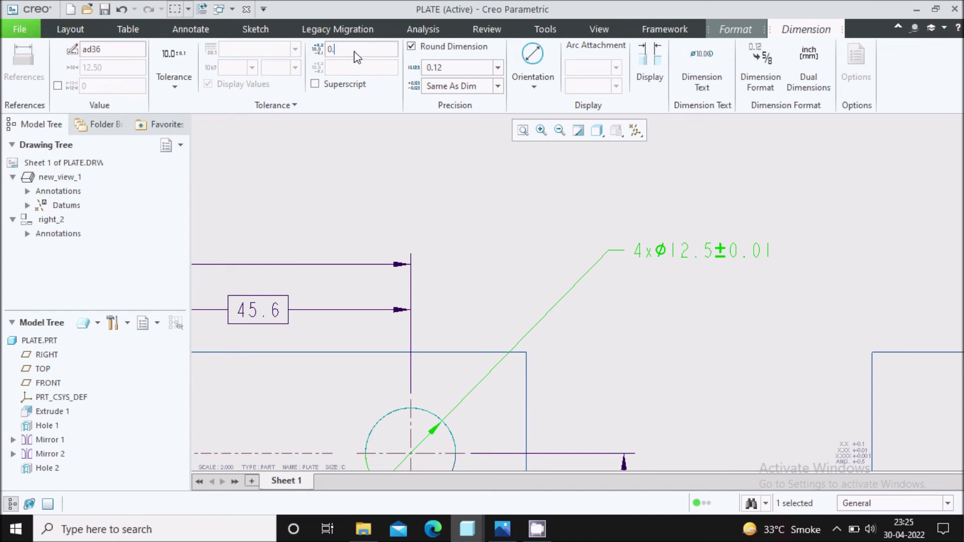
pyautogui.press('Return')
pyautogui.click(459, 235)
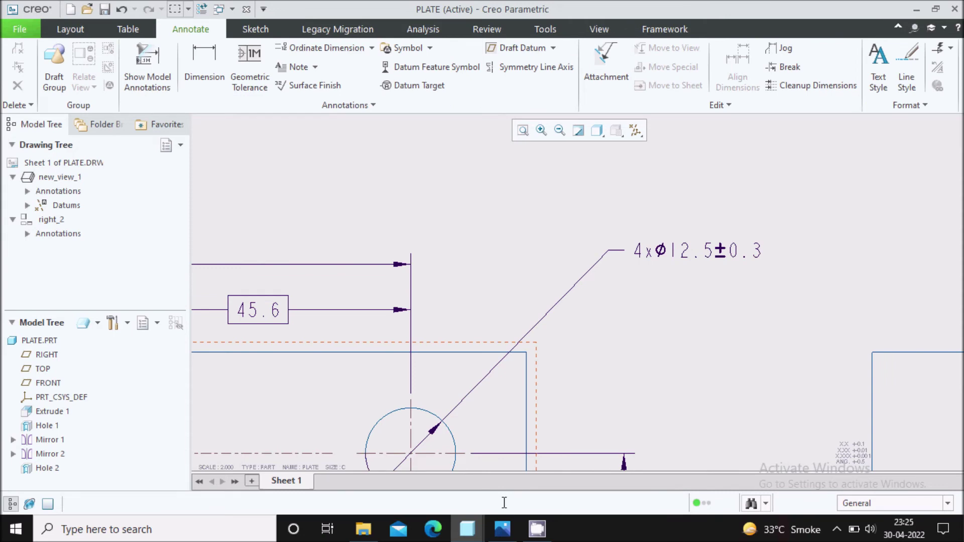
# Check the reference and attach a position geometric tolerance frame beneath the upper-right hole's 4xØ12.5±0.3 dimension.
pyautogui.click(503, 528)
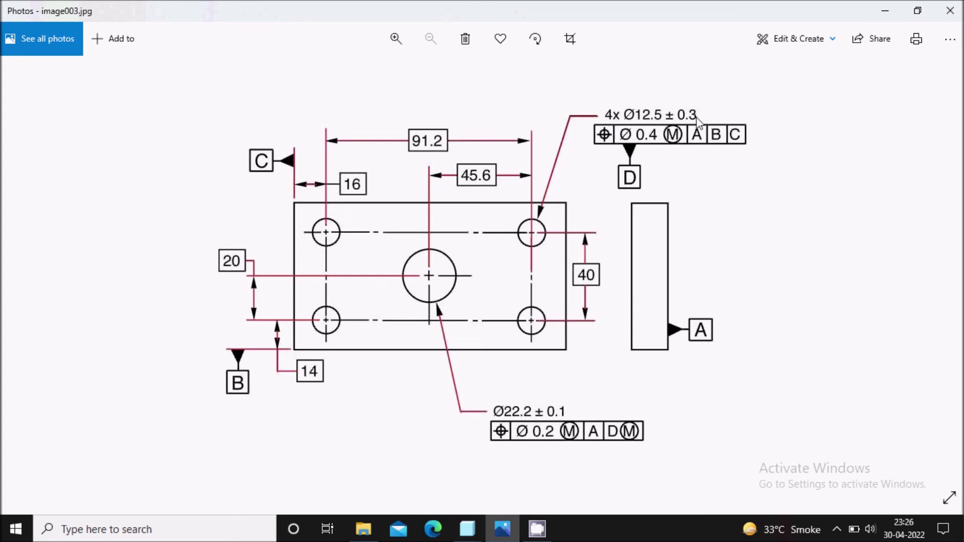
pyautogui.click(503, 528)
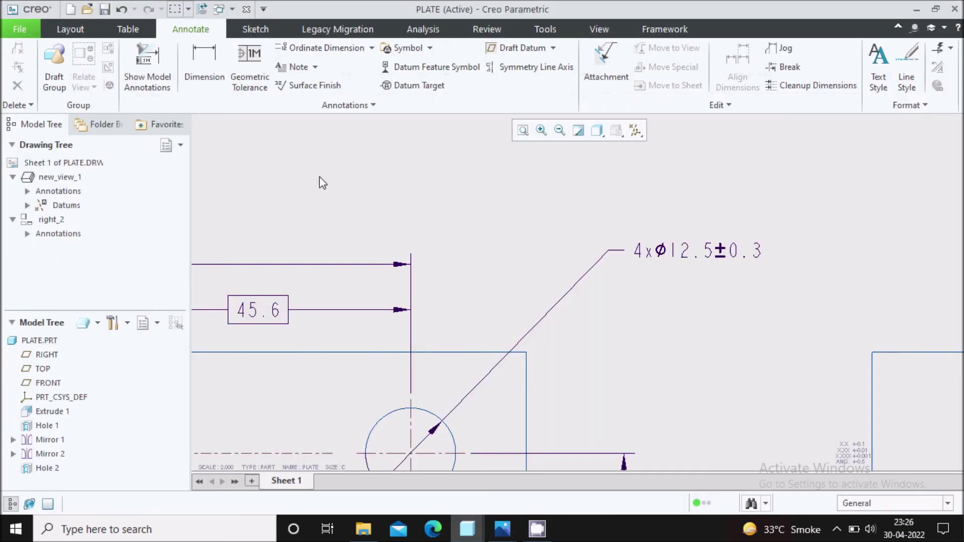
pyautogui.click(264, 83)
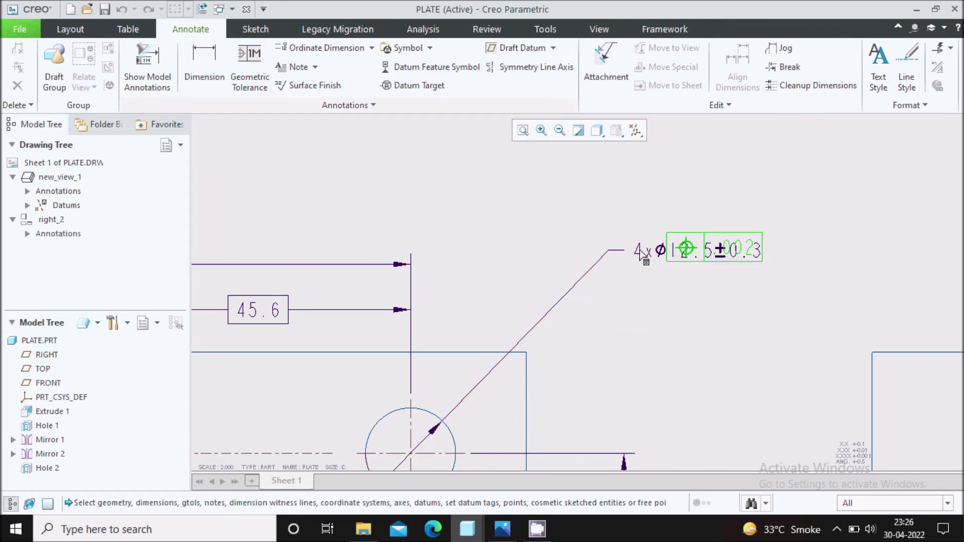
pyautogui.click(671, 257)
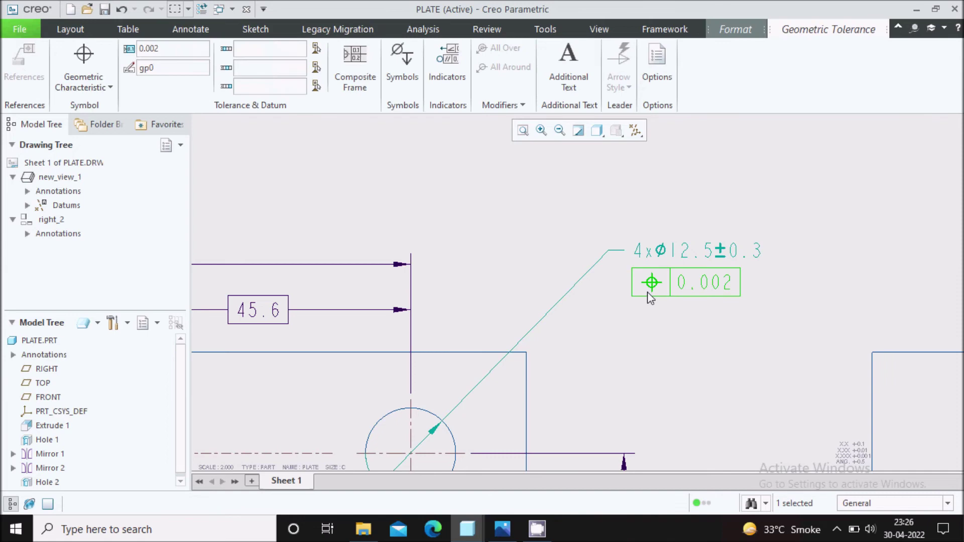
# Set the position tolerance value to 0.4 for the 4xØ12.5 holes, matching the reference.
pyautogui.scroll(3, 647, 289)
pyautogui.hotkey('alt', 'Tab')
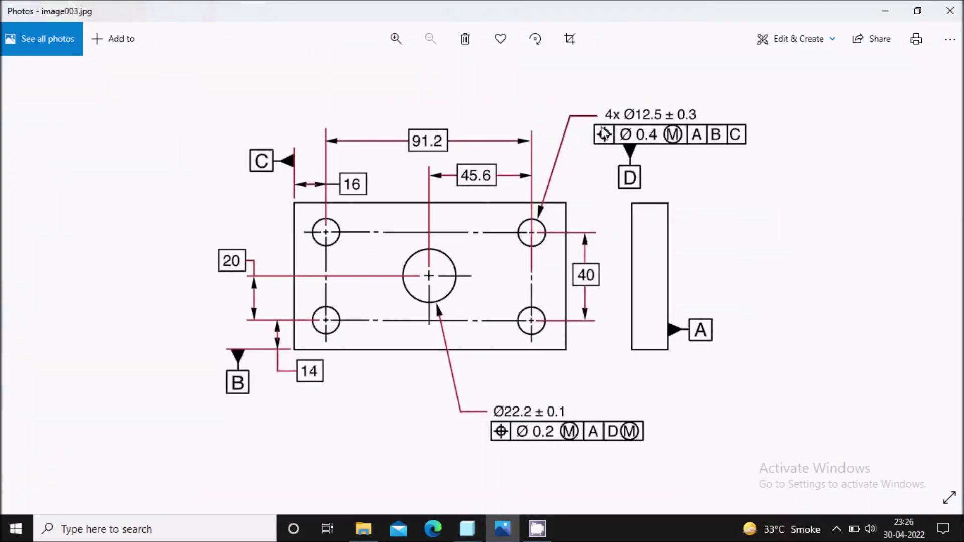
pyautogui.hotkey('alt', 'Tab')
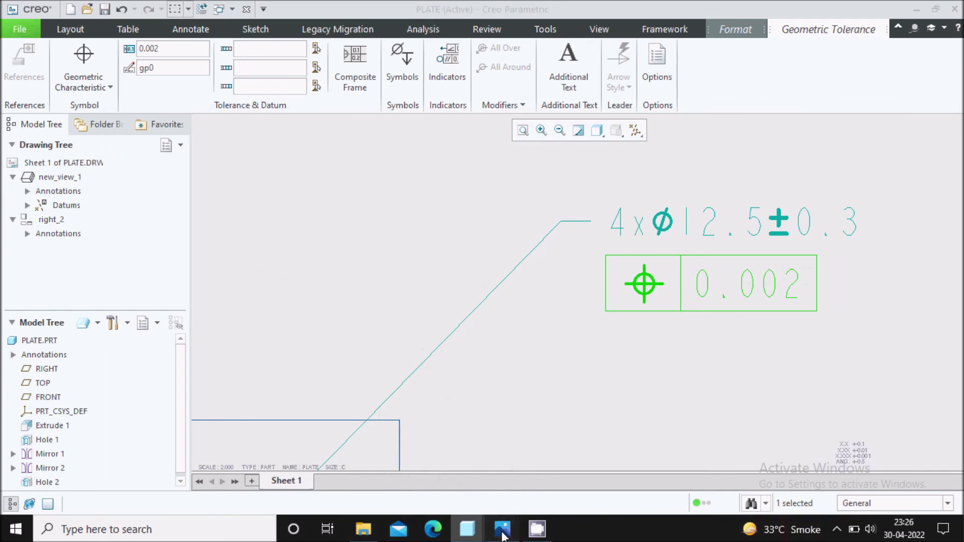
pyautogui.hotkey('alt', 'Tab')
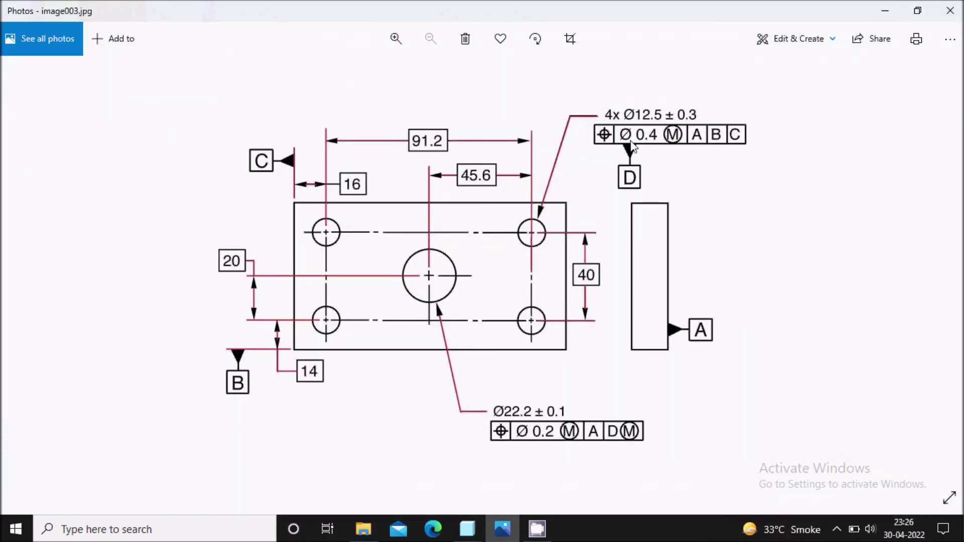
pyautogui.hotkey('alt', 'Tab')
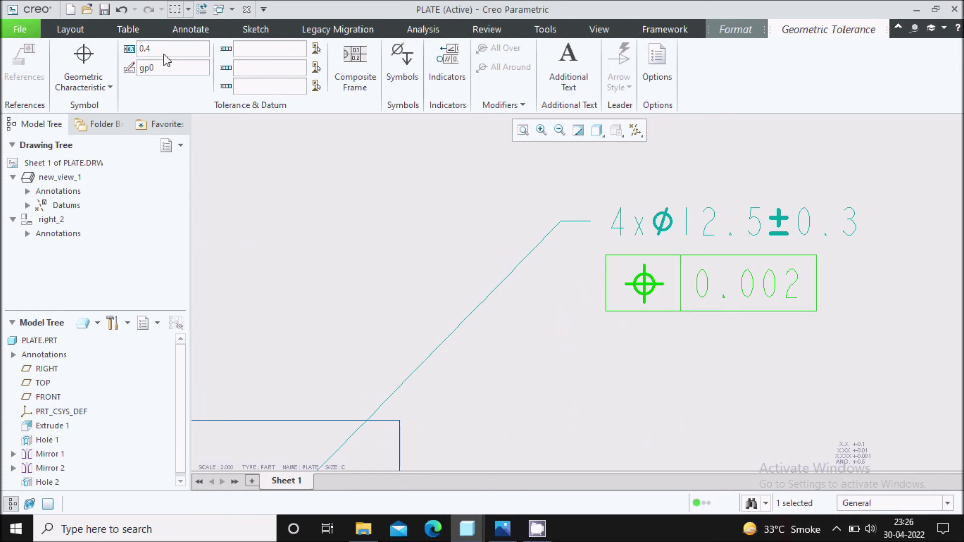
pyautogui.click(502, 531)
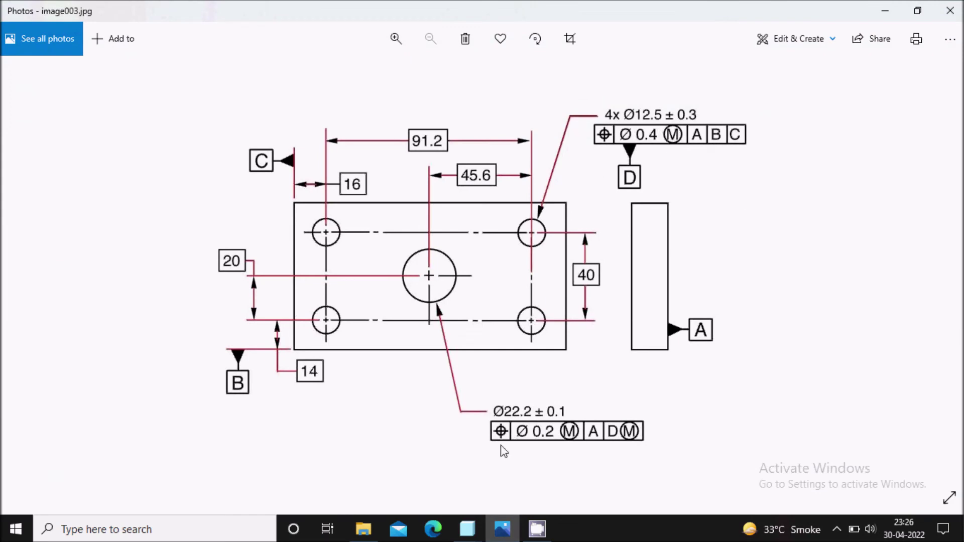
pyautogui.click(467, 529)
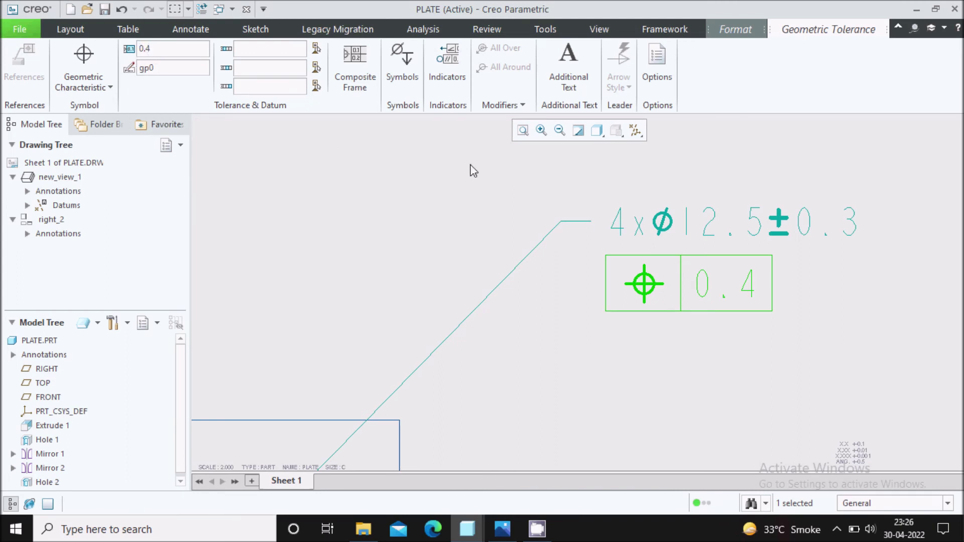
# Insert a diameter symbol before the 0.4 tolerance value and the circled M maximum material modifier after it.
pyautogui.click(411, 84)
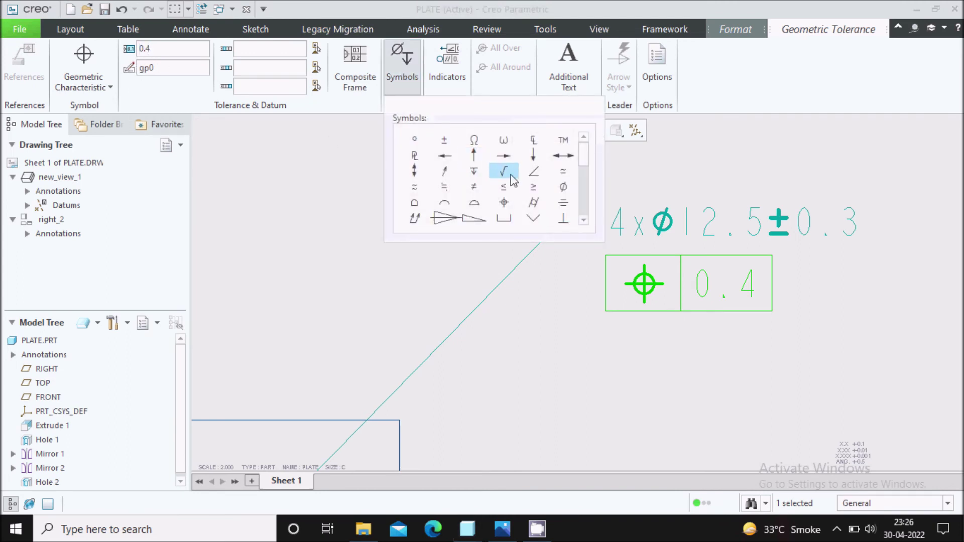
pyautogui.click(563, 186)
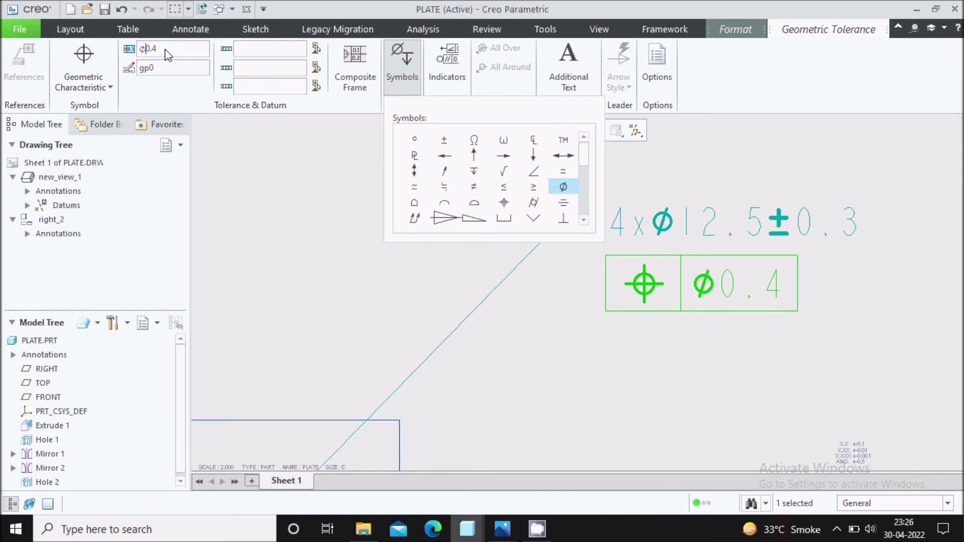
pyautogui.click(516, 526)
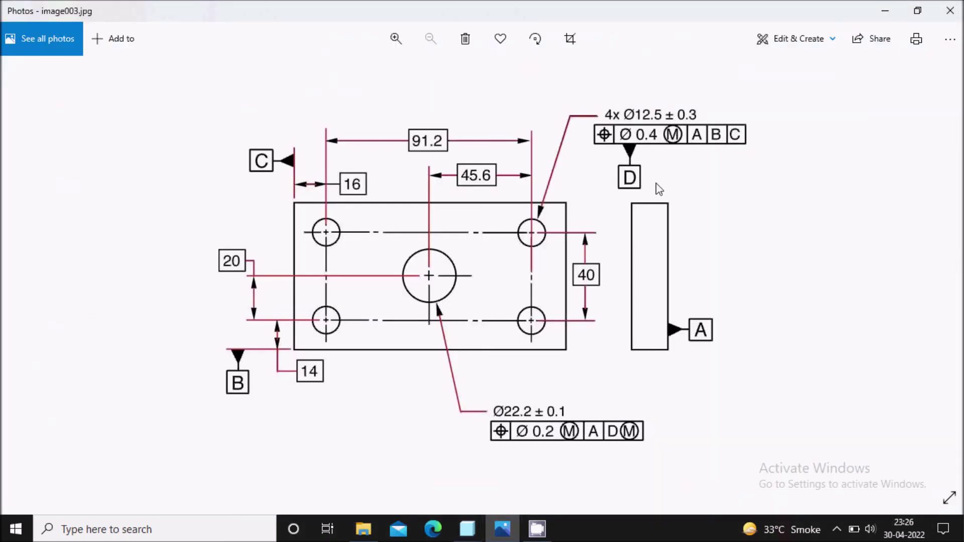
pyautogui.click(467, 528)
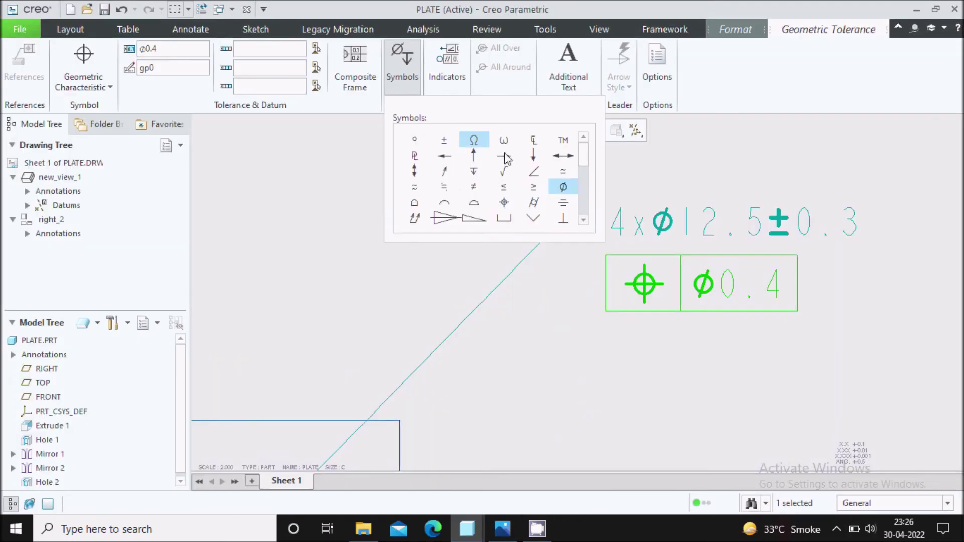
pyautogui.click(583, 219)
pyautogui.click(584, 220)
pyautogui.click(583, 220)
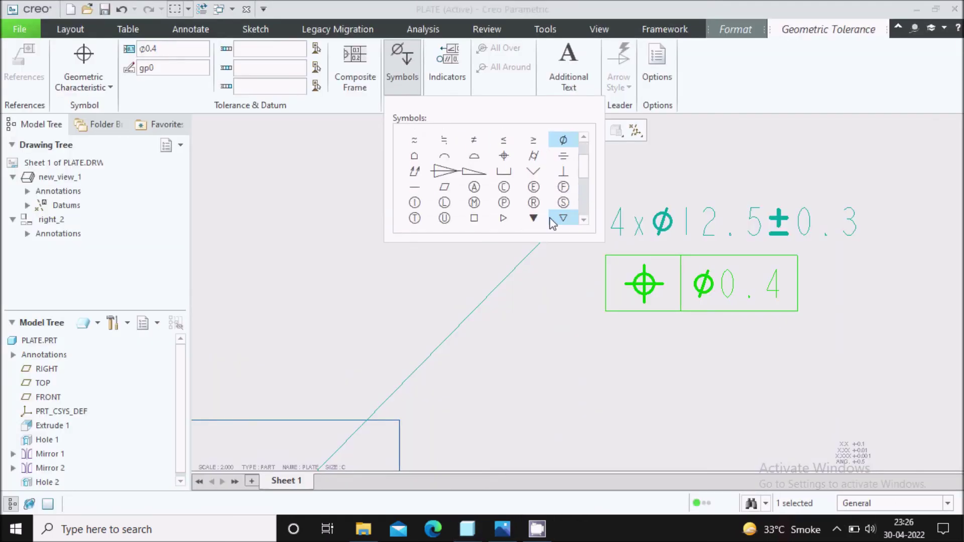
pyautogui.click(477, 205)
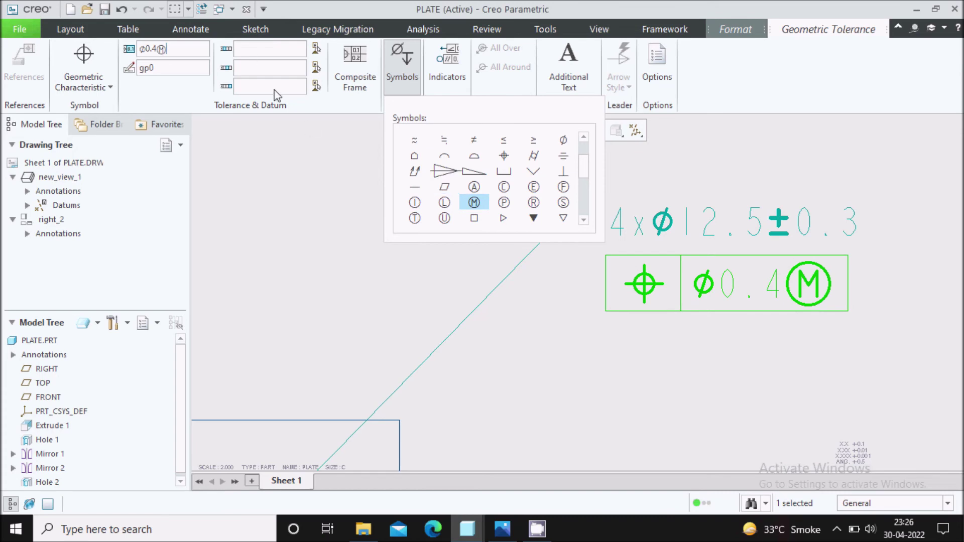
# Enter A, B and C as the primary, secondary and tertiary datum references of the position tolerance frame.
pyautogui.click(502, 528)
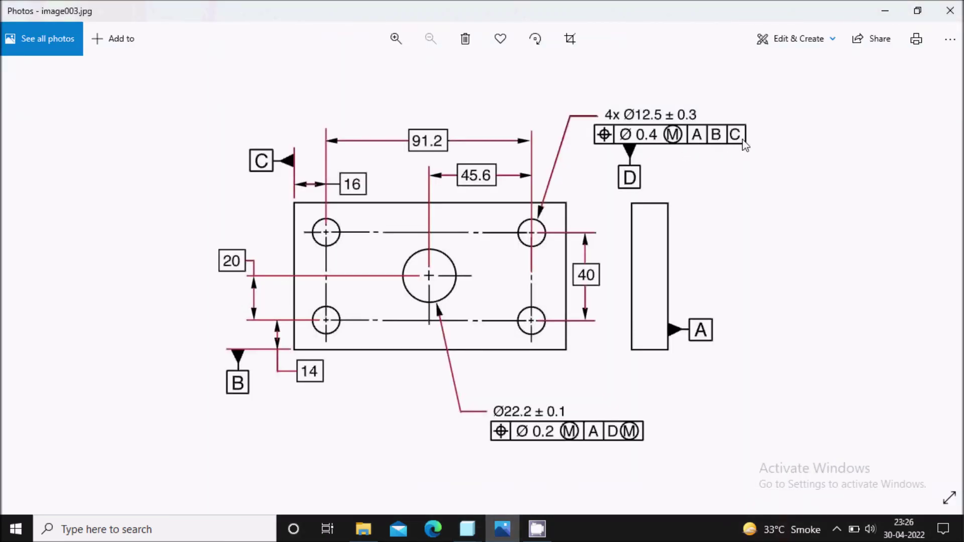
pyautogui.click(504, 532)
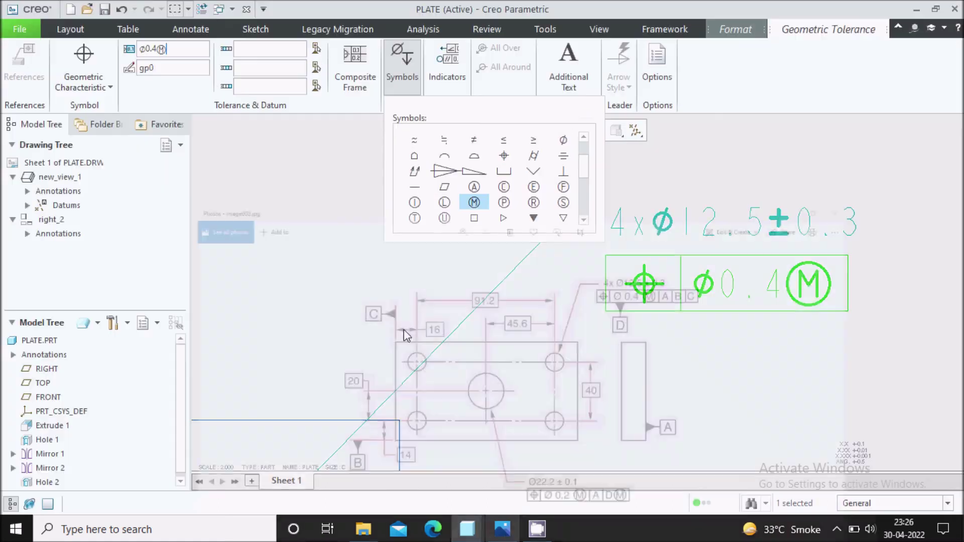
pyautogui.click(278, 55)
pyautogui.write('A')
pyautogui.click(260, 74)
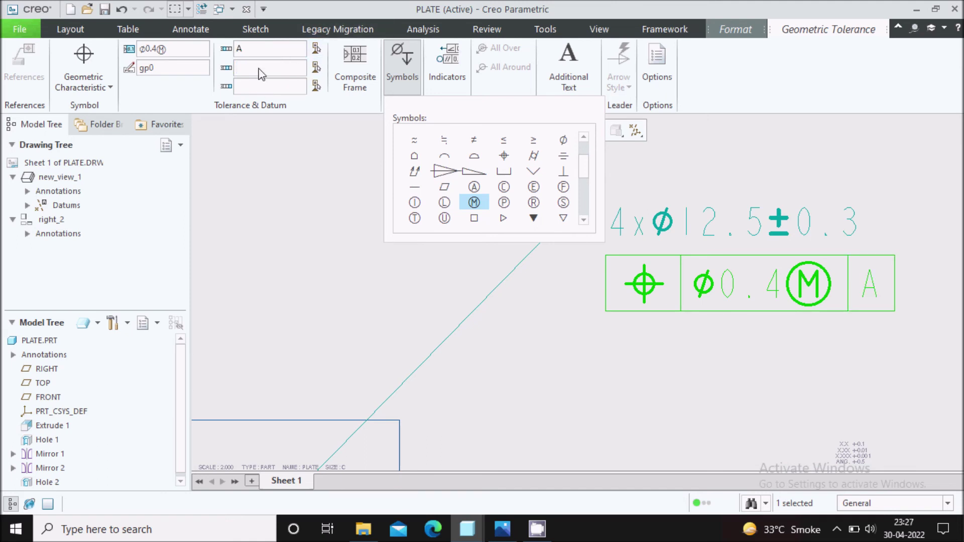
pyautogui.click(254, 87)
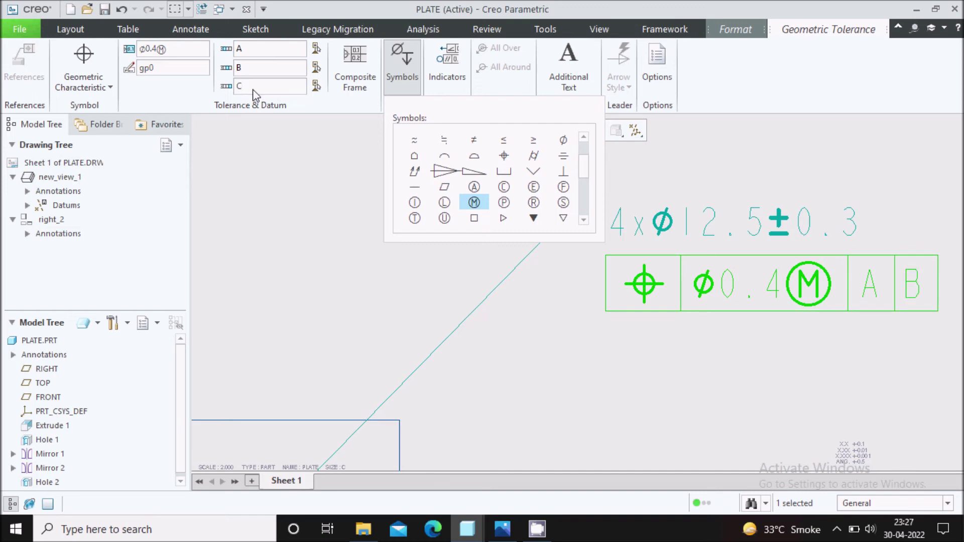
pyautogui.scroll(2, 271, 217)
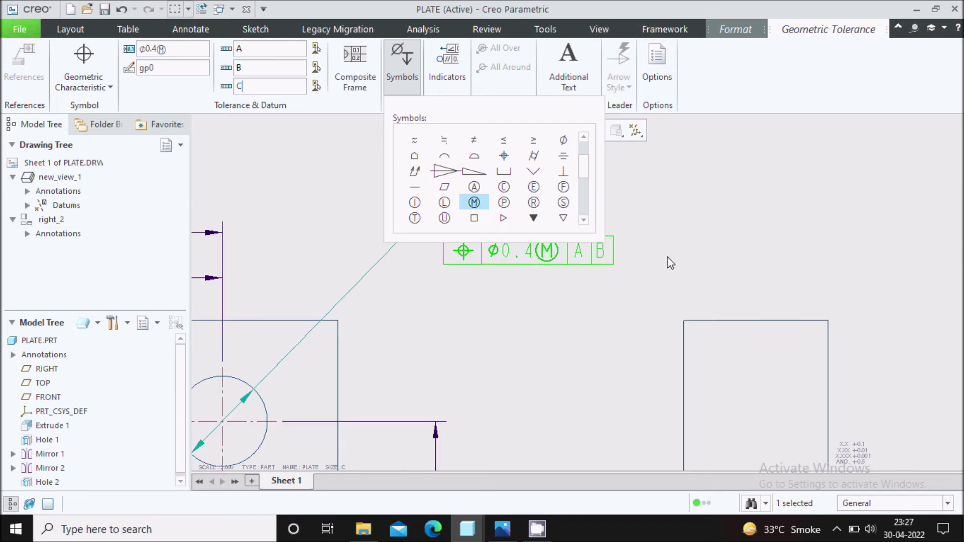
pyautogui.click(704, 185)
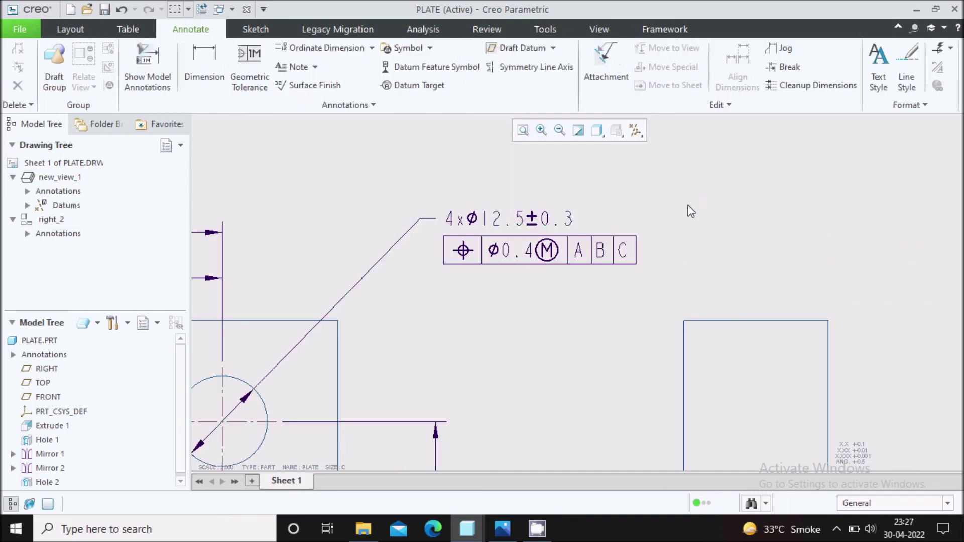
# Compare the 4xØ12.5 holes' position tolerance frame with the reference drawing.
pyautogui.scroll(-1, 524, 235)
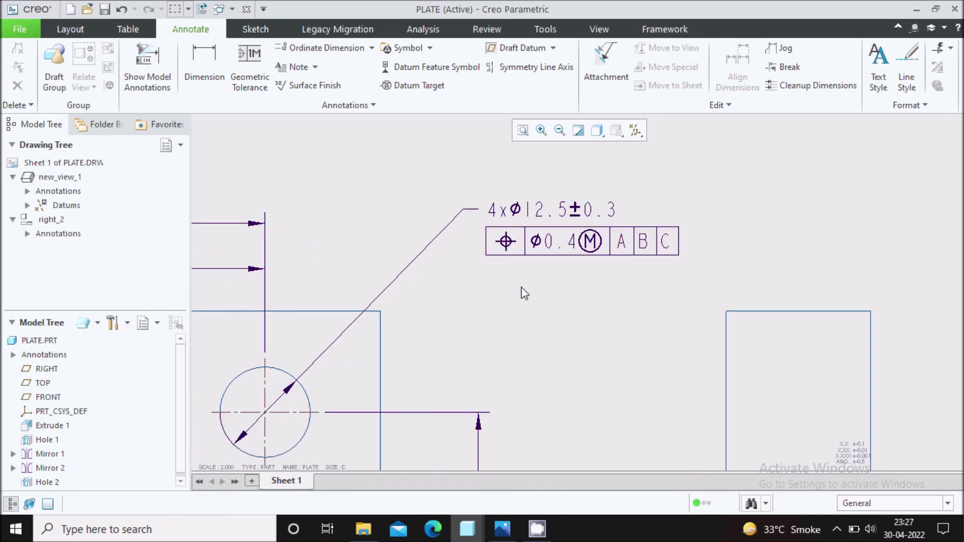
pyautogui.scroll(-1, 540, 236)
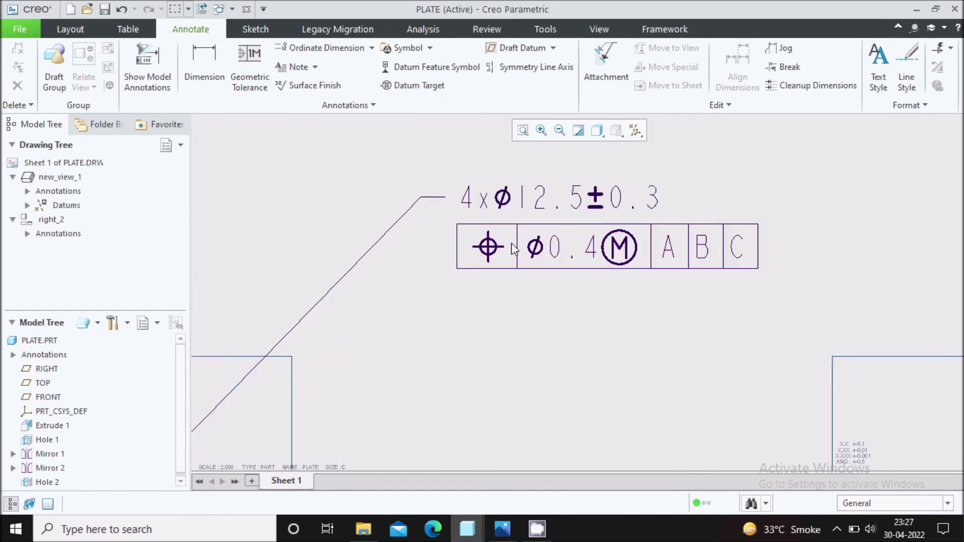
pyautogui.click(508, 529)
pyautogui.click(503, 529)
pyautogui.scroll(-3, 500, 246)
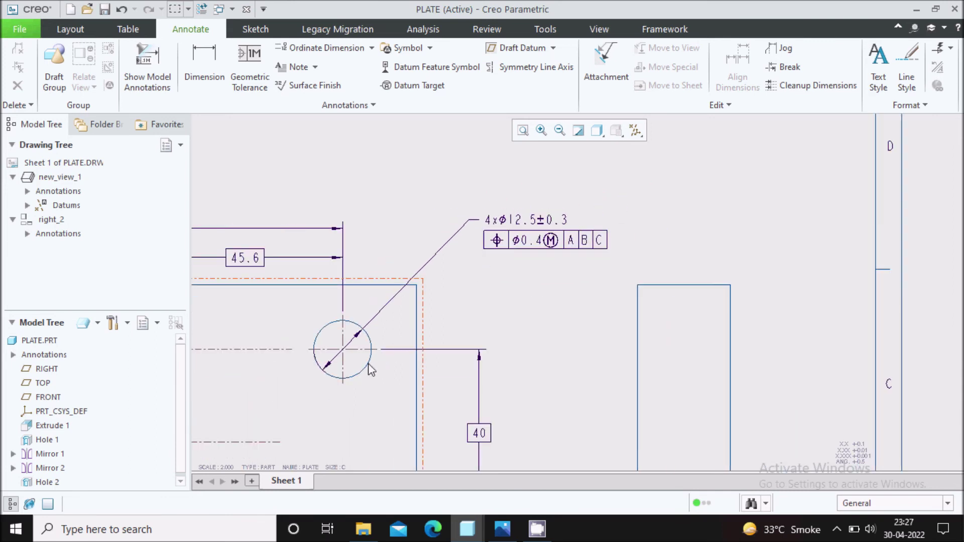
pyautogui.scroll(1, 500, 253)
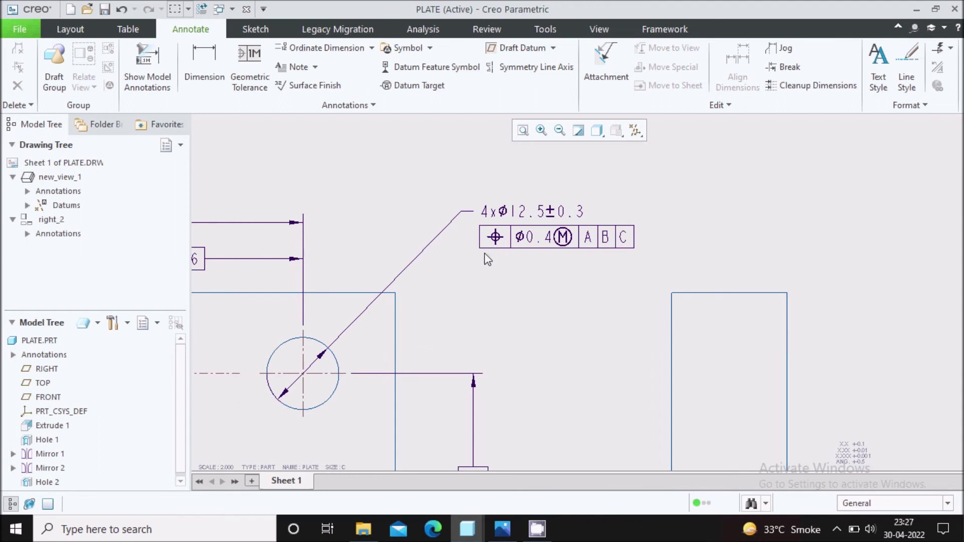
pyautogui.scroll(2, 547, 237)
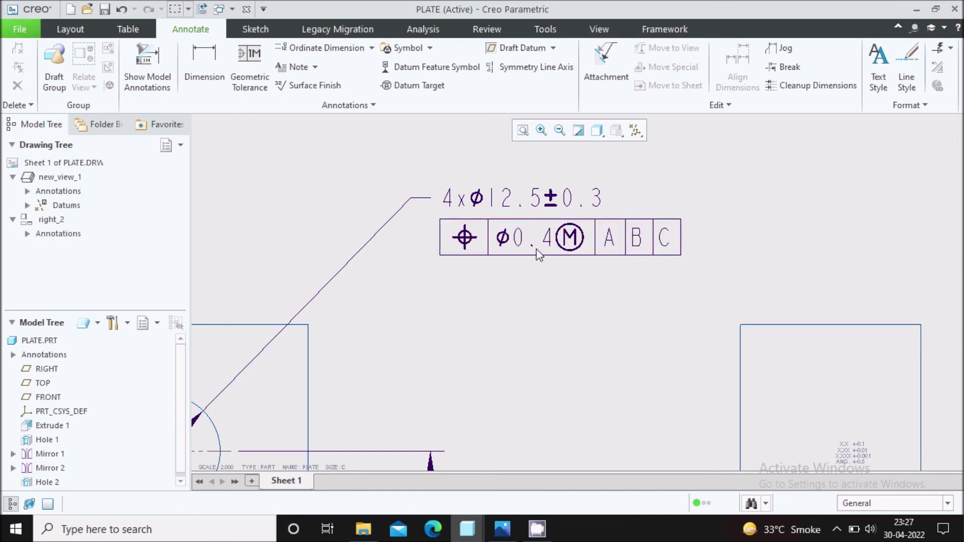
# Check the reference and attach datum feature symbol D below the 4xØ12.5 holes' position tolerance frame.
pyautogui.click(502, 529)
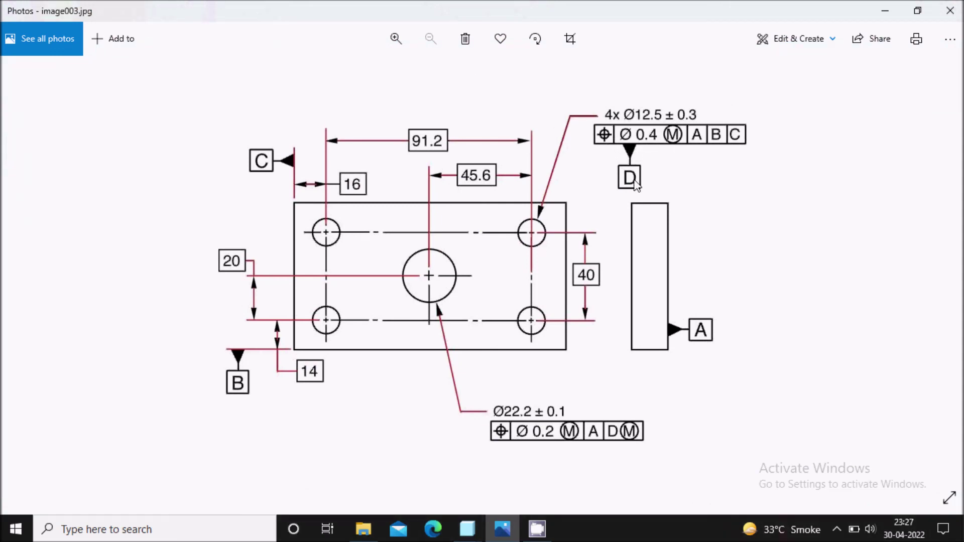
pyautogui.click(502, 528)
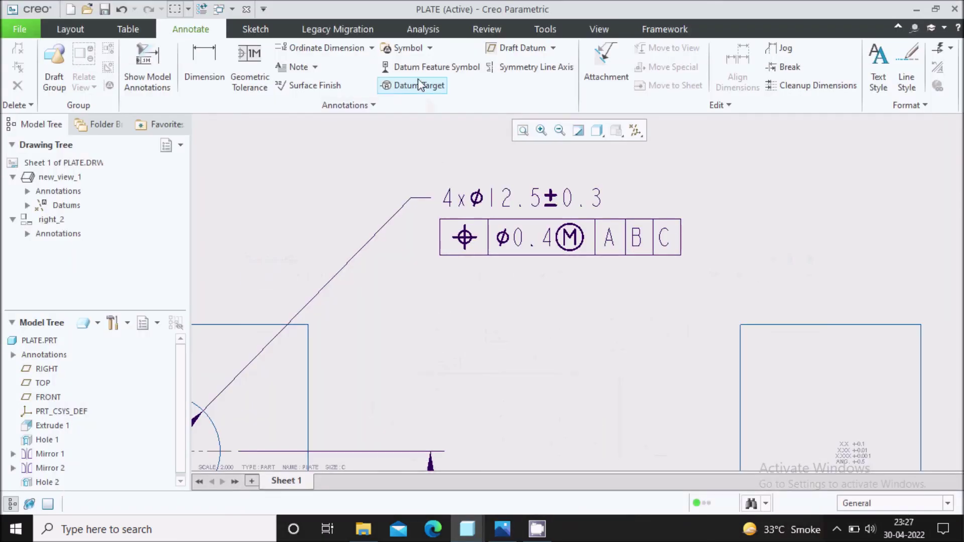
pyautogui.click(429, 67)
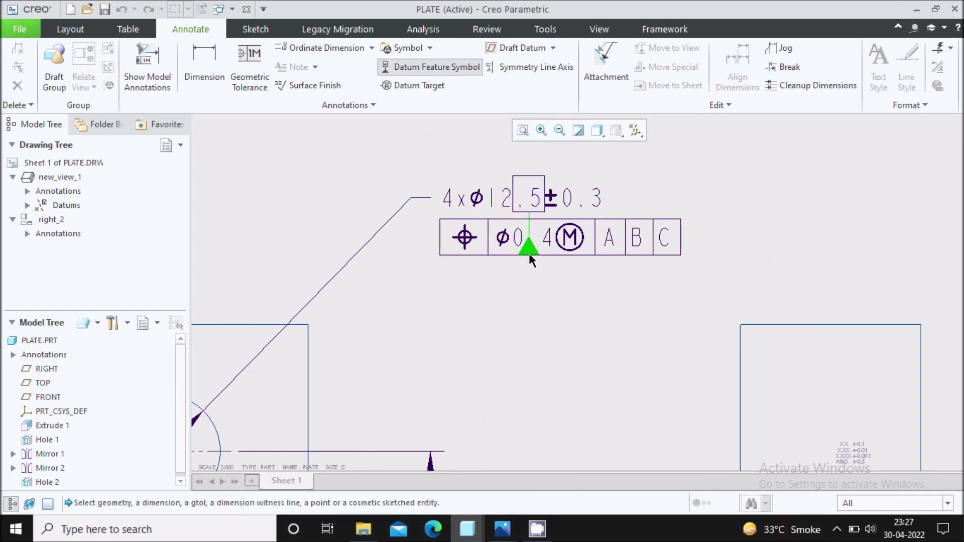
pyautogui.click(571, 241)
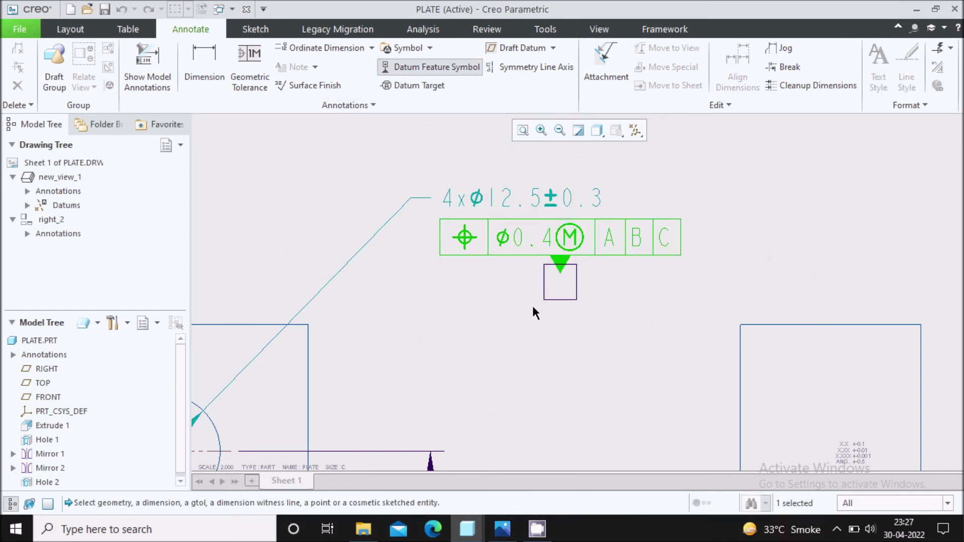
pyautogui.middleClick(546, 342)
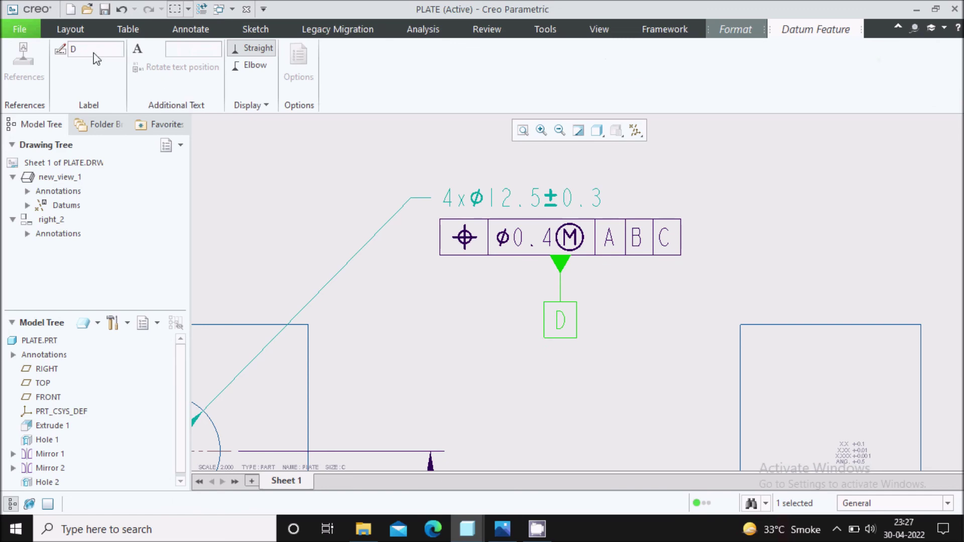
pyautogui.scroll(5, 732, 186)
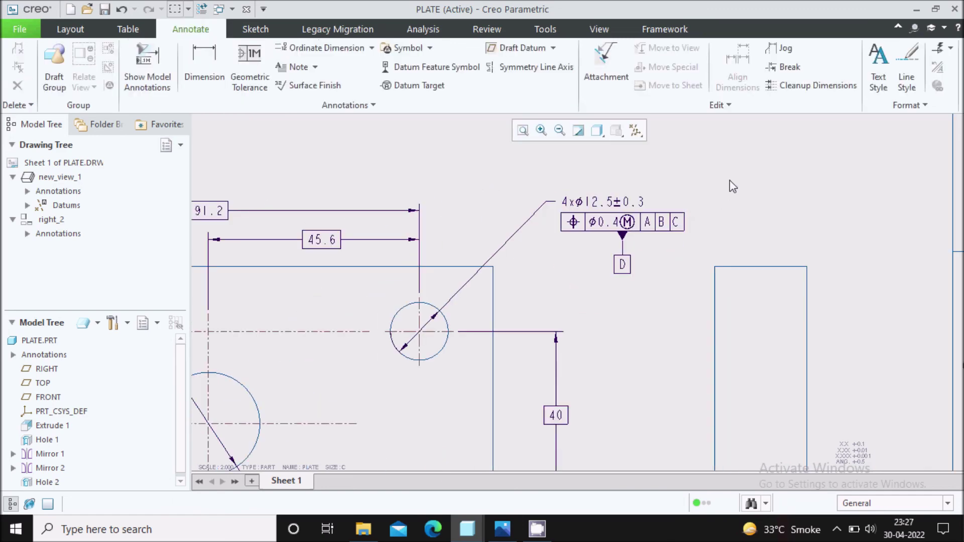
# Check the reference and give the central Ø22.2 hole's diameter dimension a symmetric size tolerance of ±0.1.
pyautogui.scroll(-5, 506, 394)
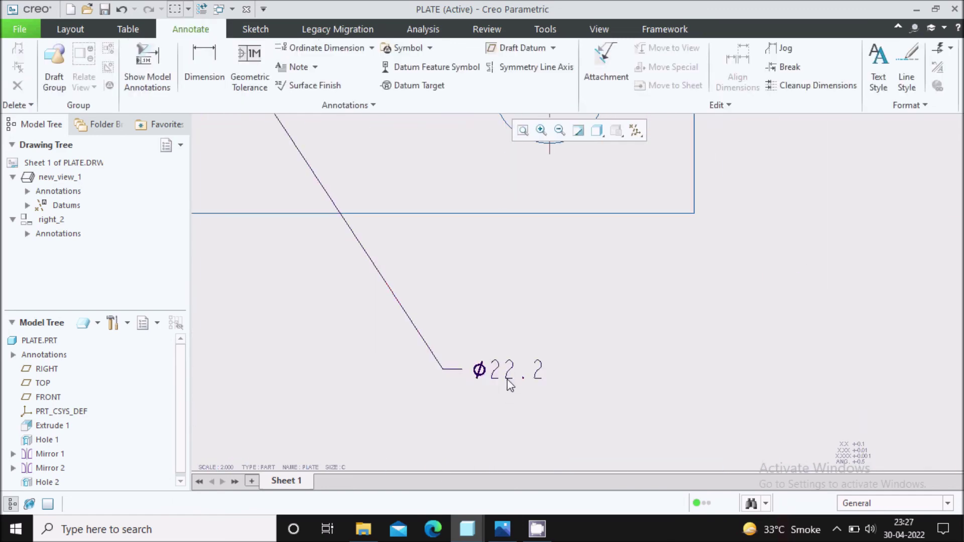
pyautogui.click(502, 529)
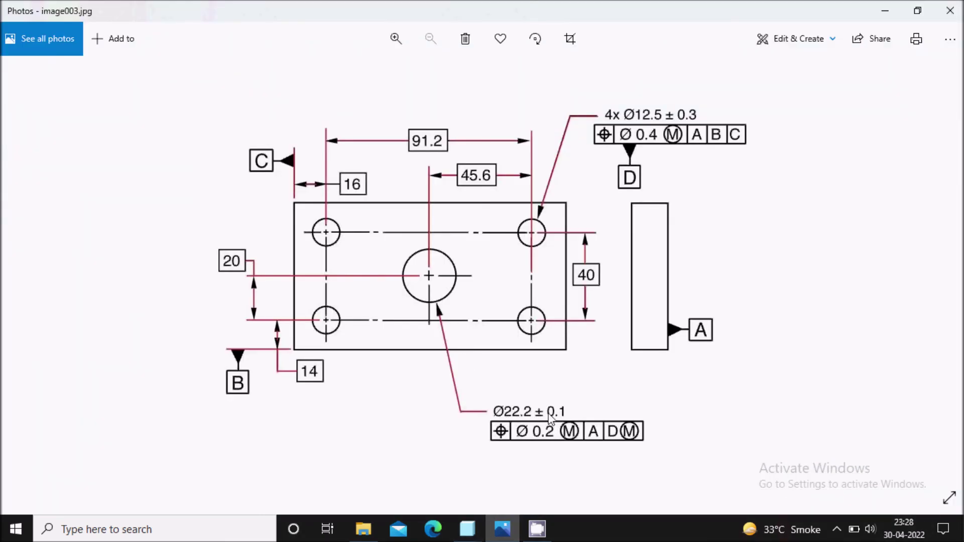
pyautogui.click(506, 525)
pyautogui.click(510, 381)
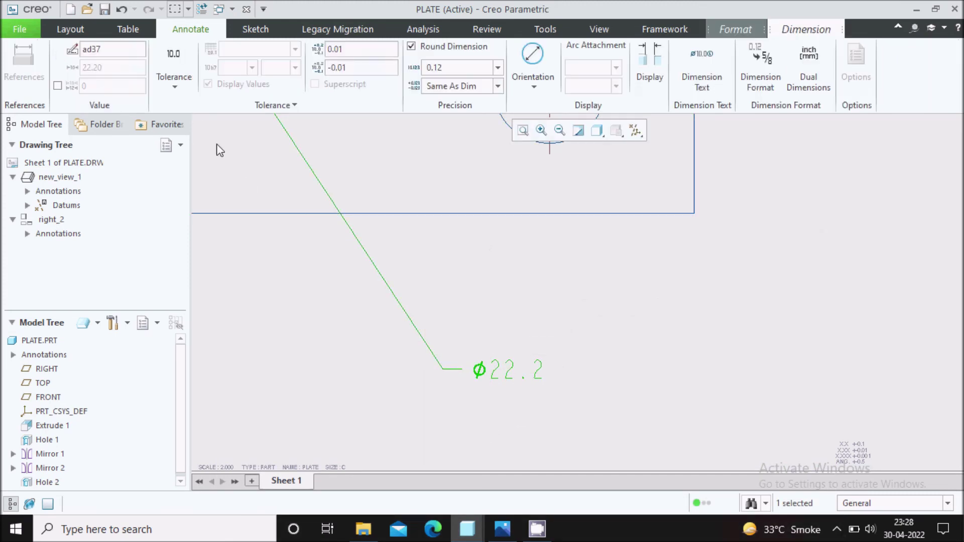
pyautogui.click(187, 86)
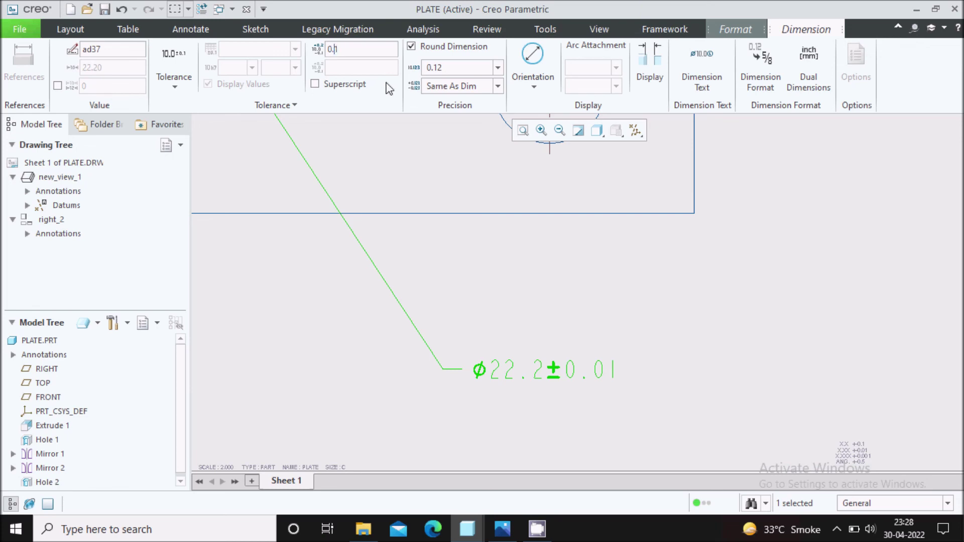
pyautogui.click(703, 309)
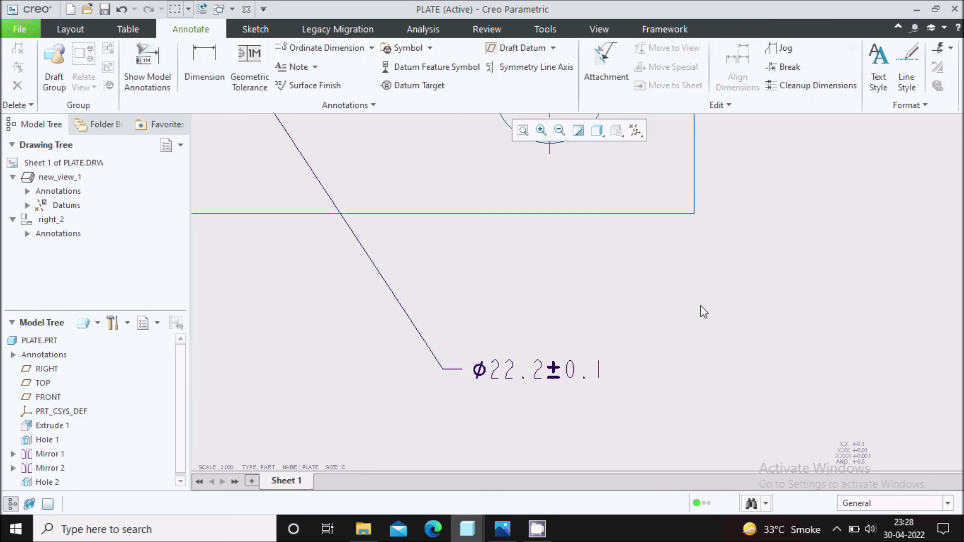
pyautogui.click(529, 380)
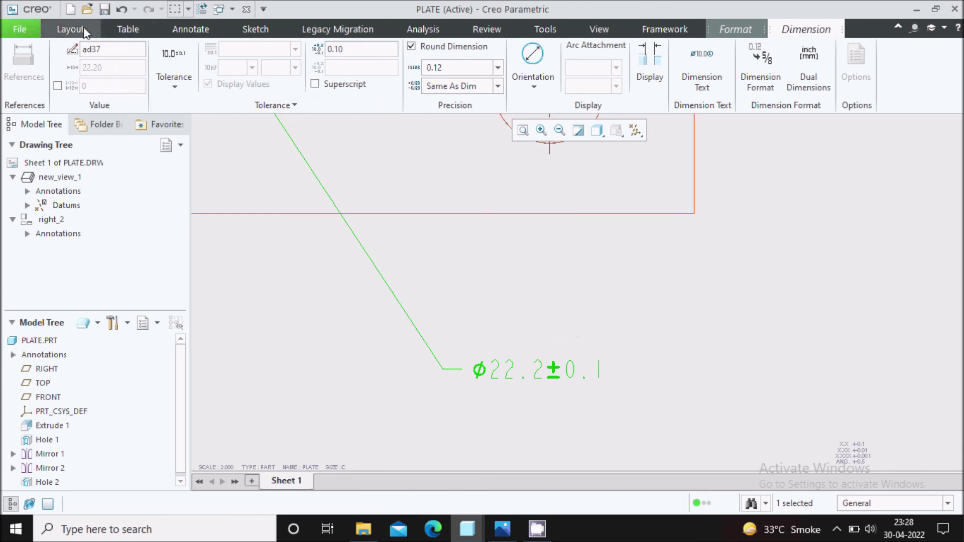
pyautogui.click(637, 319)
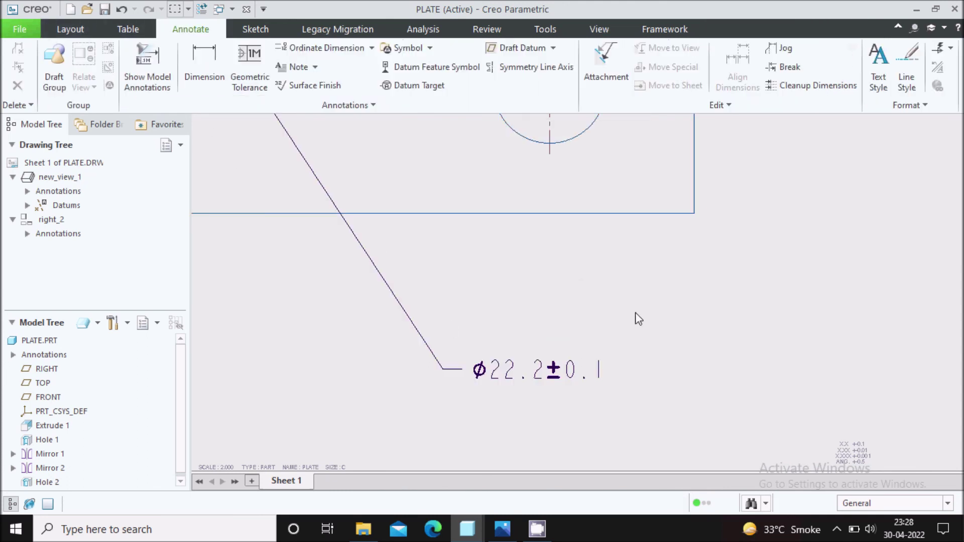
# Attach a position tolerance frame to the Ø22.2 diameter dimension and set its tolerance value to 0.2 as in the reference.
pyautogui.click(250, 85)
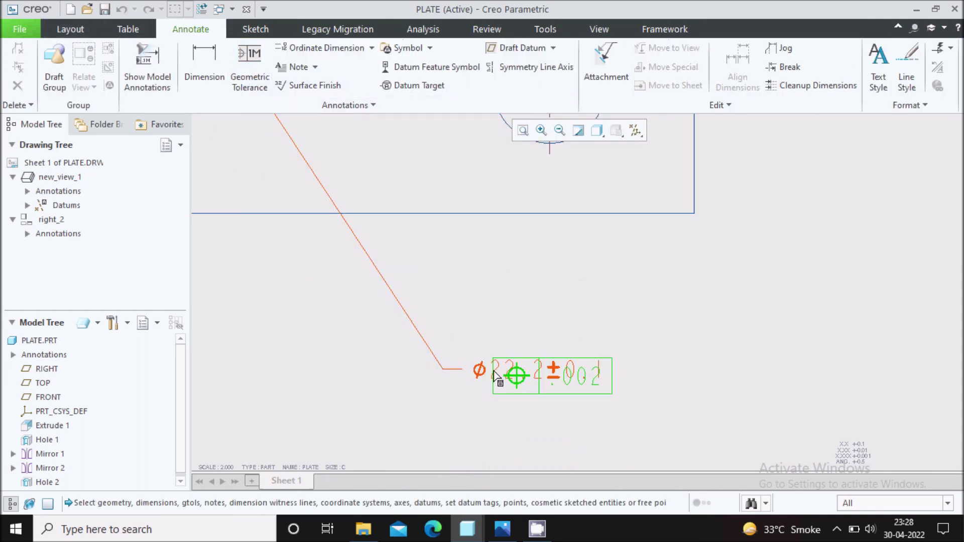
pyautogui.click(495, 375)
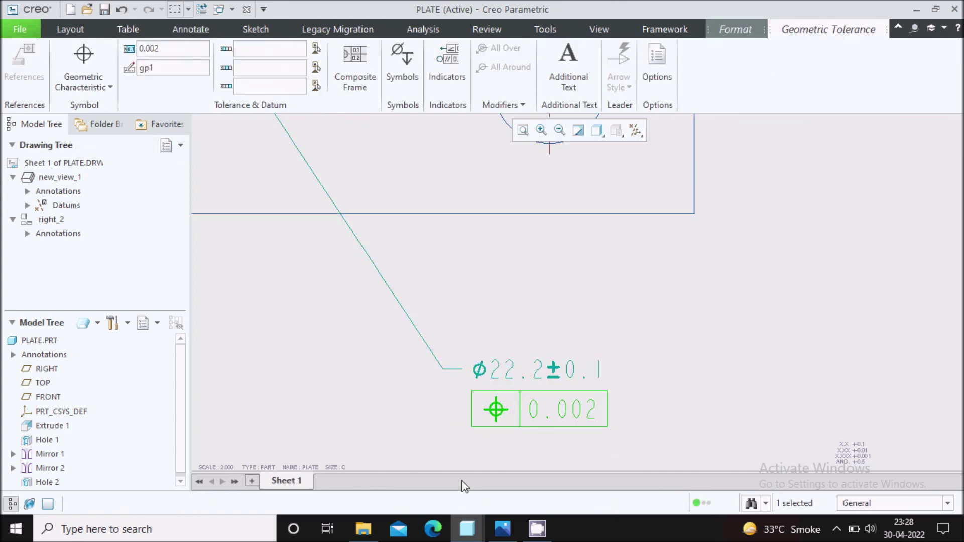
pyautogui.click(502, 528)
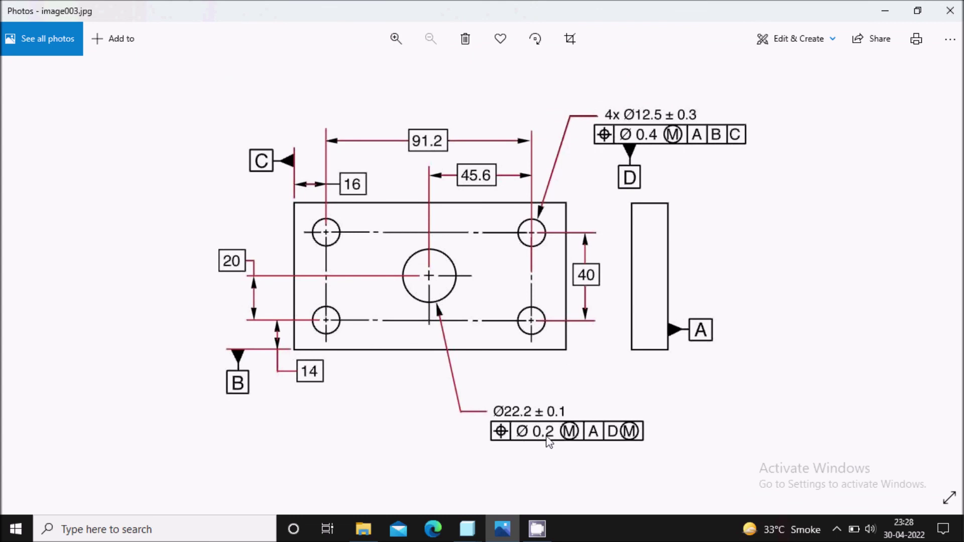
pyautogui.click(502, 525)
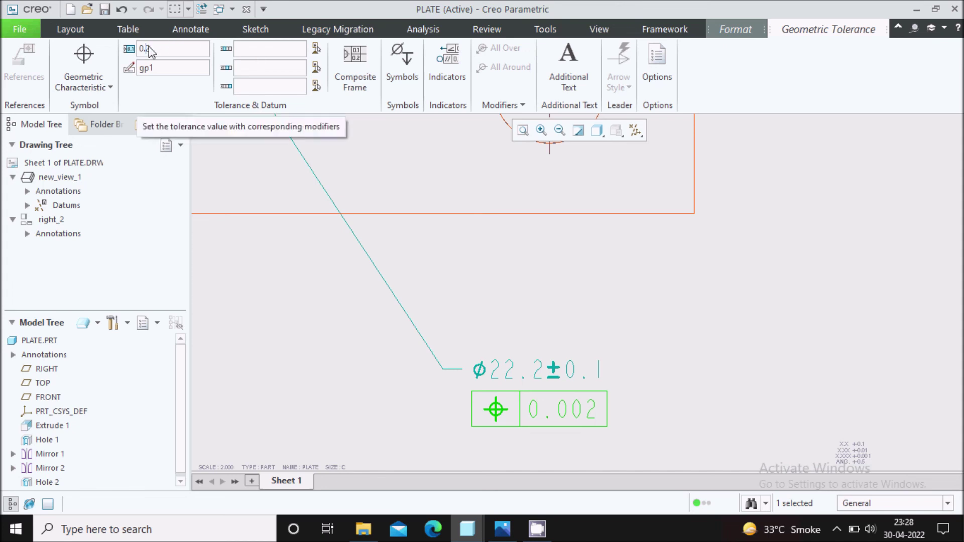
# Insert a diameter symbol before the 0.2 tolerance value and the circled M maximum material modifier after it.
pyautogui.click(402, 63)
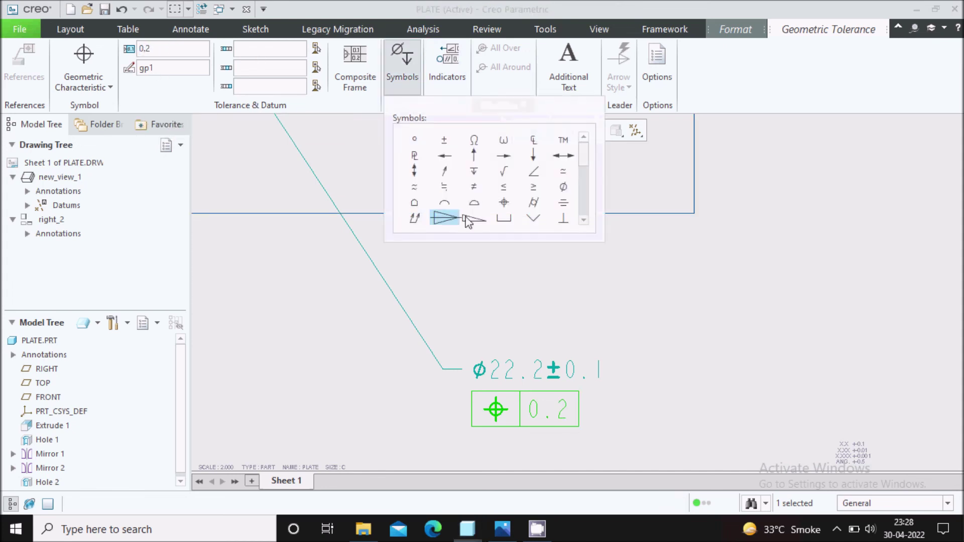
pyautogui.click(563, 187)
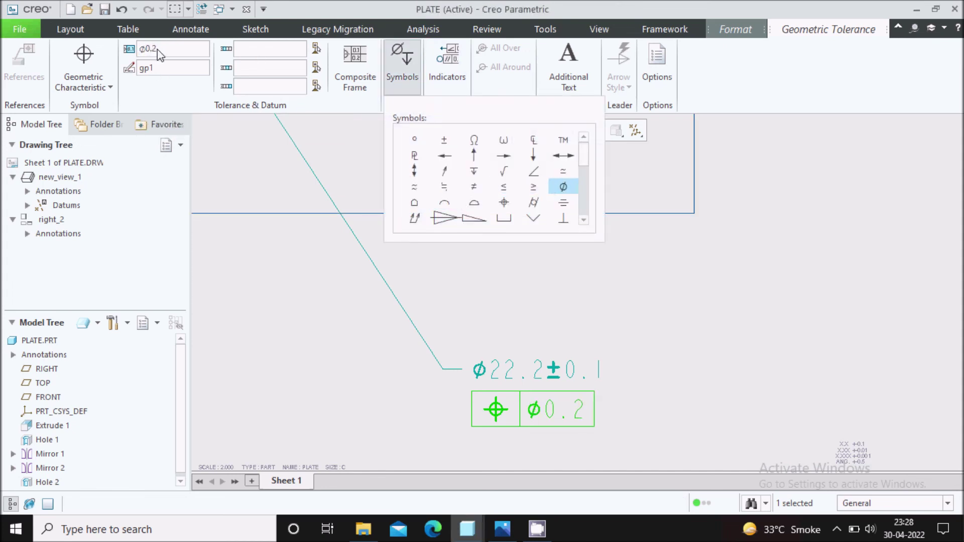
pyautogui.scroll(-3, 581, 222)
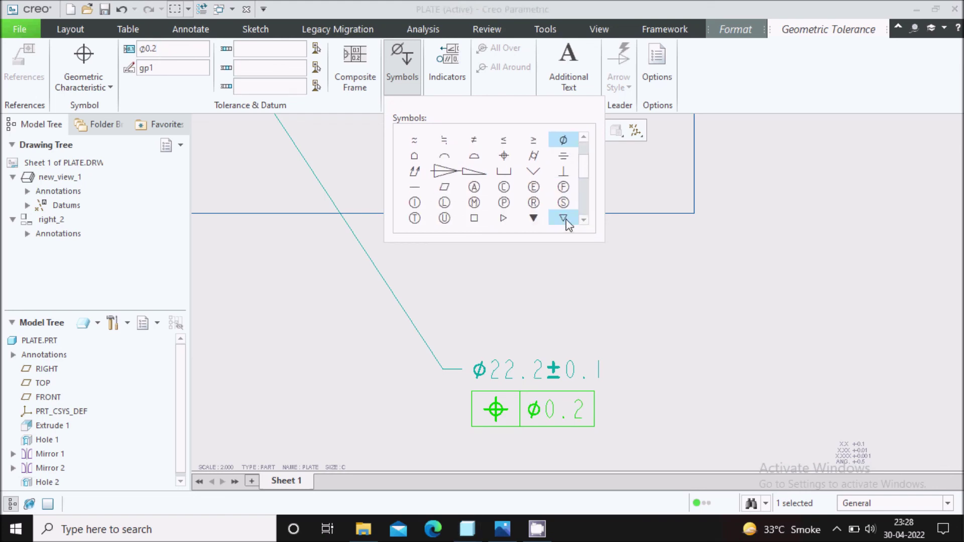
pyautogui.click(474, 202)
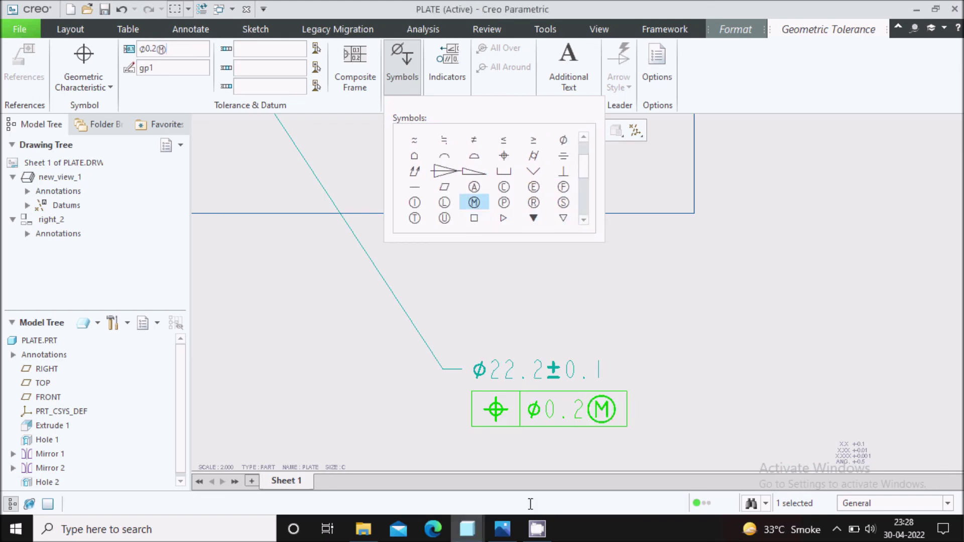
# Check the reference and enter A as primary datum and D with the circled M modifier as secondary datum of the Ø22.2 hole's frame.
pyautogui.click(511, 529)
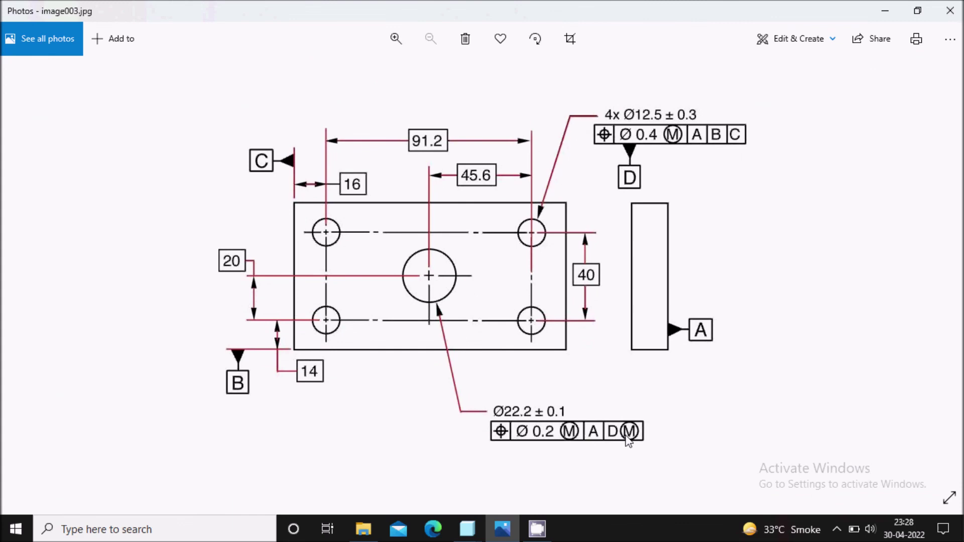
pyautogui.click(504, 528)
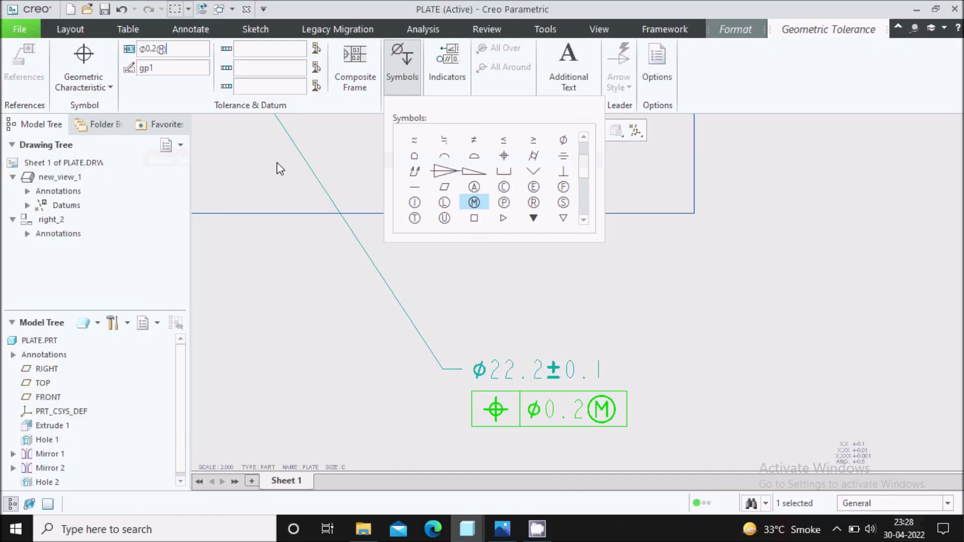
pyautogui.click(257, 50)
pyautogui.write('A')
pyautogui.click(262, 70)
pyautogui.write('D')
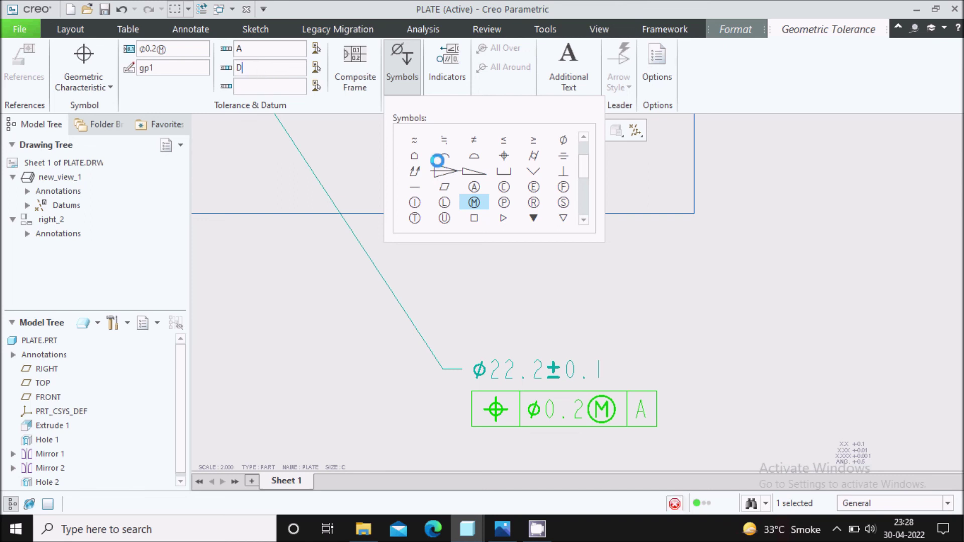
pyautogui.click(474, 202)
pyautogui.scroll(-2, 633, 341)
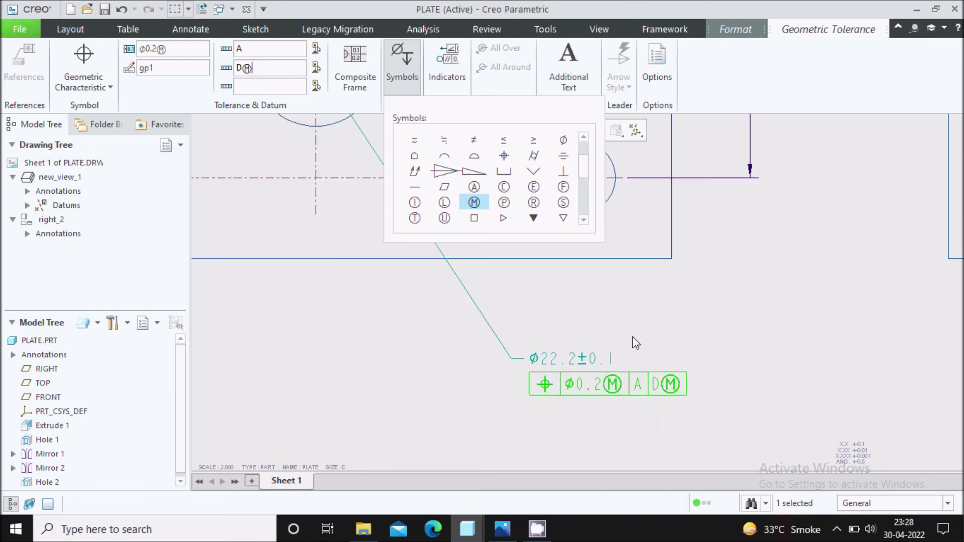
pyautogui.click(667, 312)
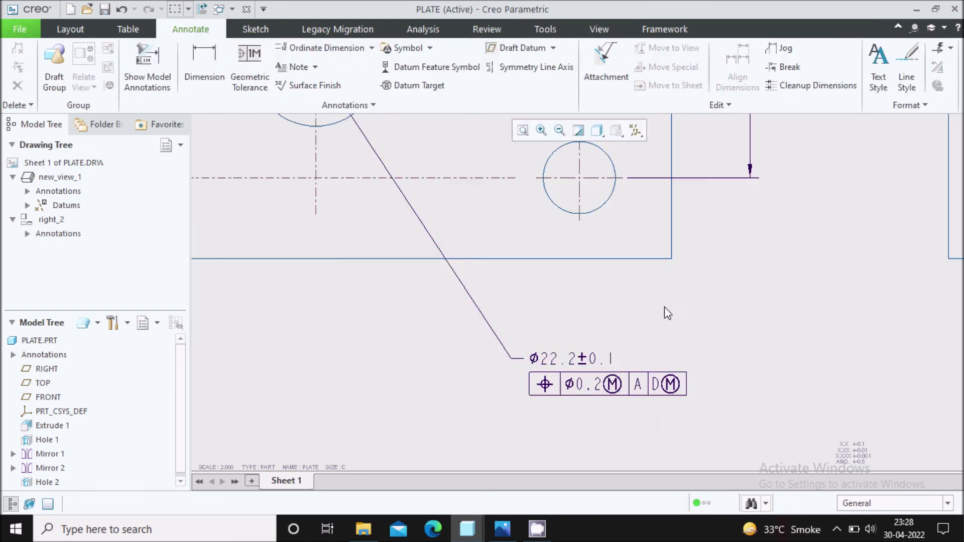
# Examine the central hole's size tolerance and each compartment of its position tolerance frame against the reference drawing.
pyautogui.click(500, 536)
pyautogui.click(501, 531)
pyautogui.scroll(1, 553, 423)
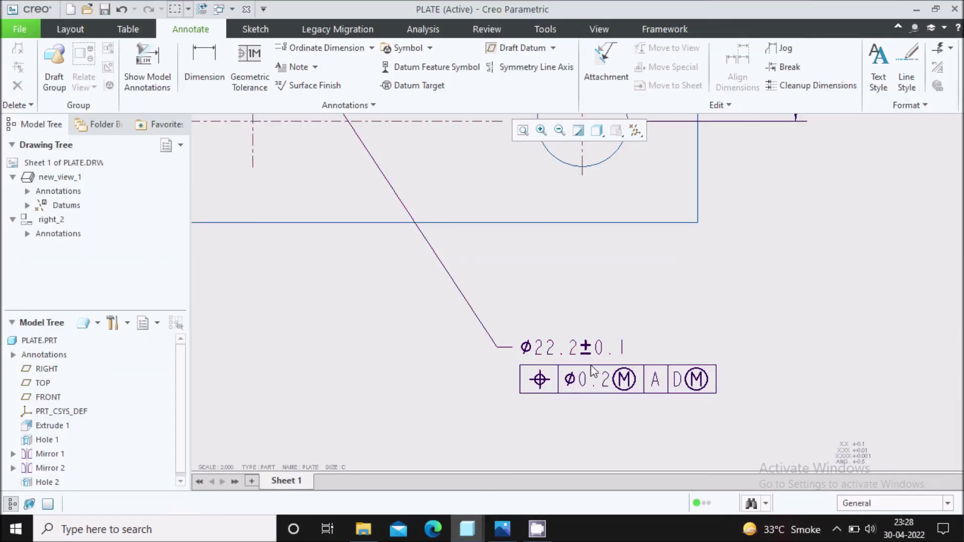
pyautogui.scroll(-3, 577, 380)
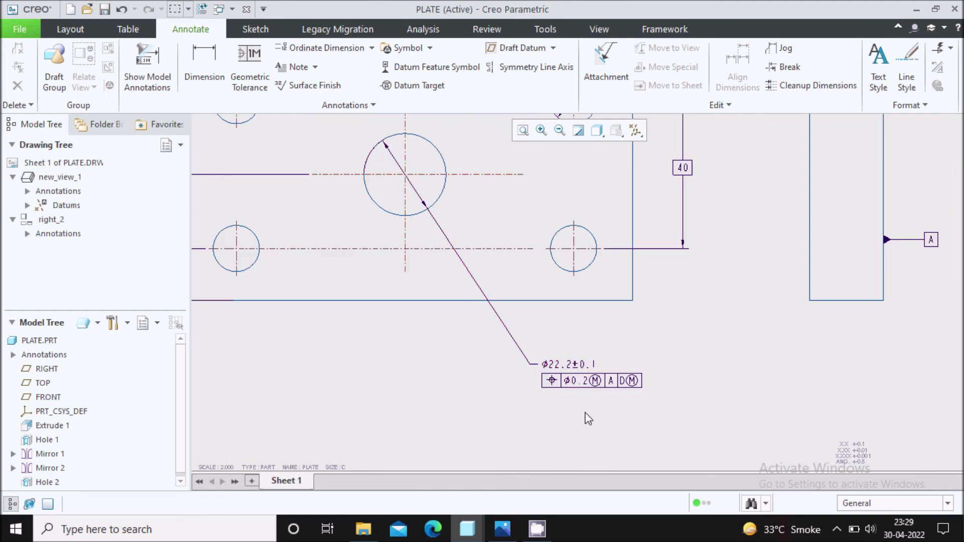
pyautogui.scroll(3, 517, 374)
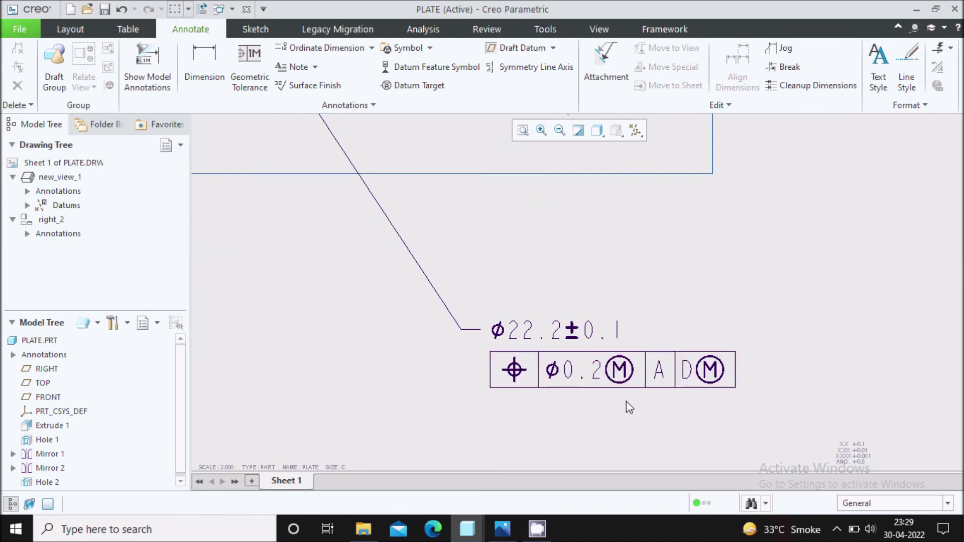
pyautogui.scroll(1, 629, 407)
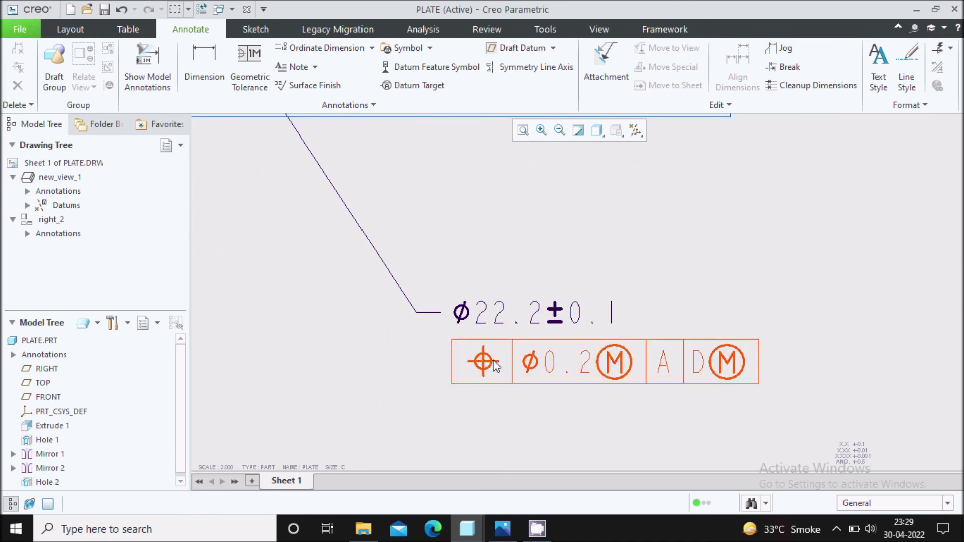
pyautogui.scroll(-2, 492, 370)
pyautogui.scroll(1, 532, 378)
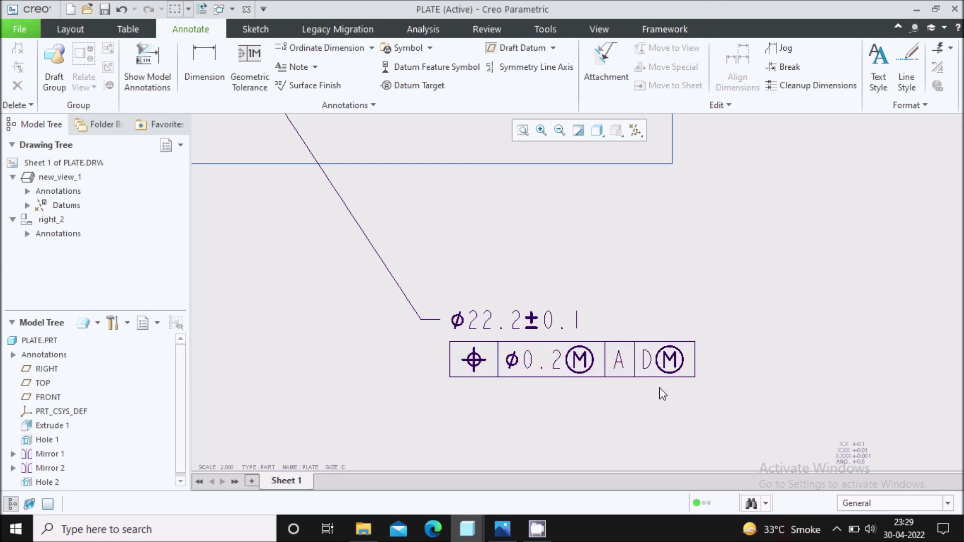
# Compare the complete plate drawing, with its dimensions, datums and position tolerances, with the reference image.
pyautogui.scroll(-6, 658, 387)
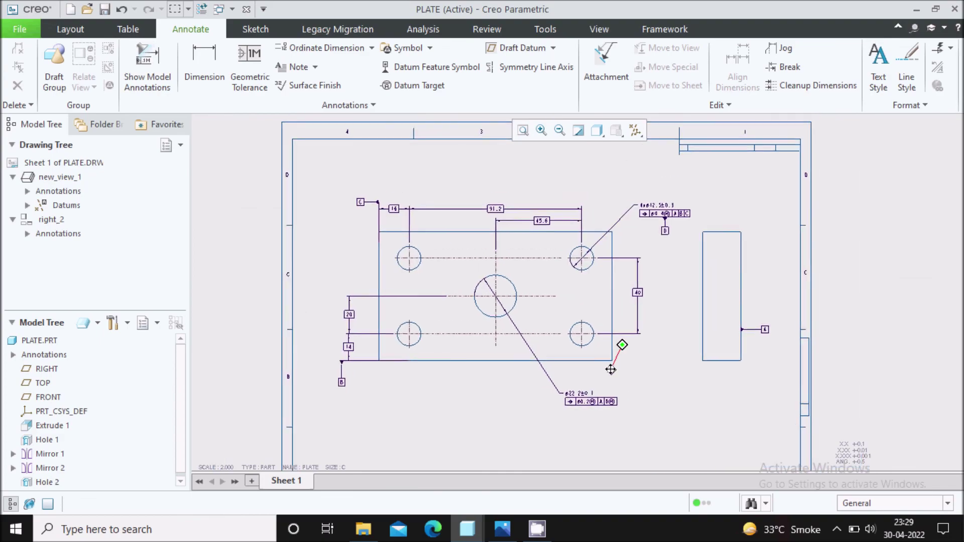
pyautogui.click(514, 520)
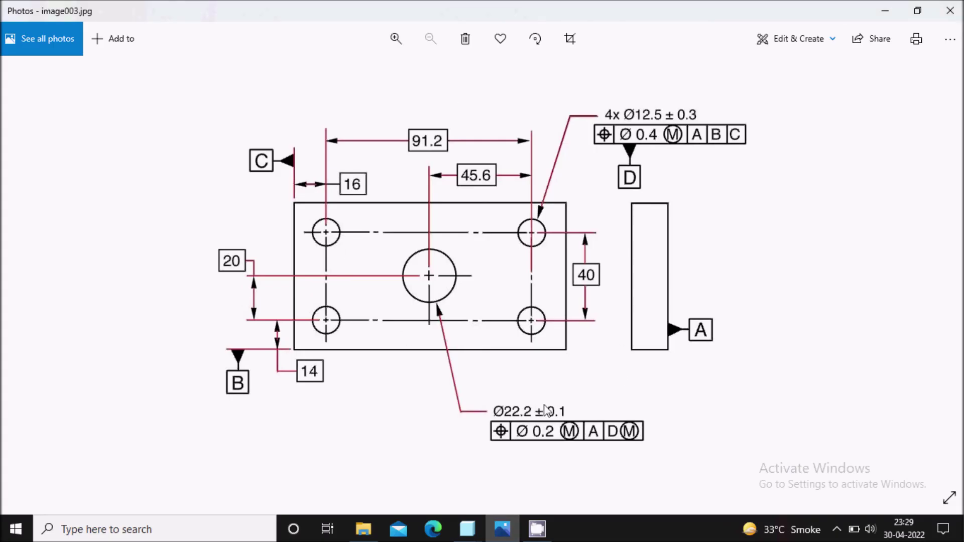
pyautogui.click(467, 528)
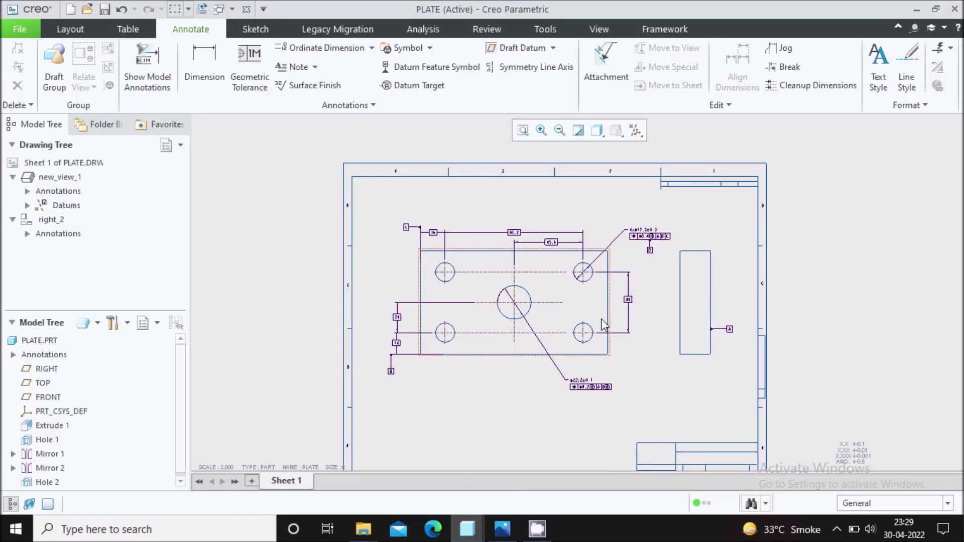
pyautogui.scroll(3, 604, 325)
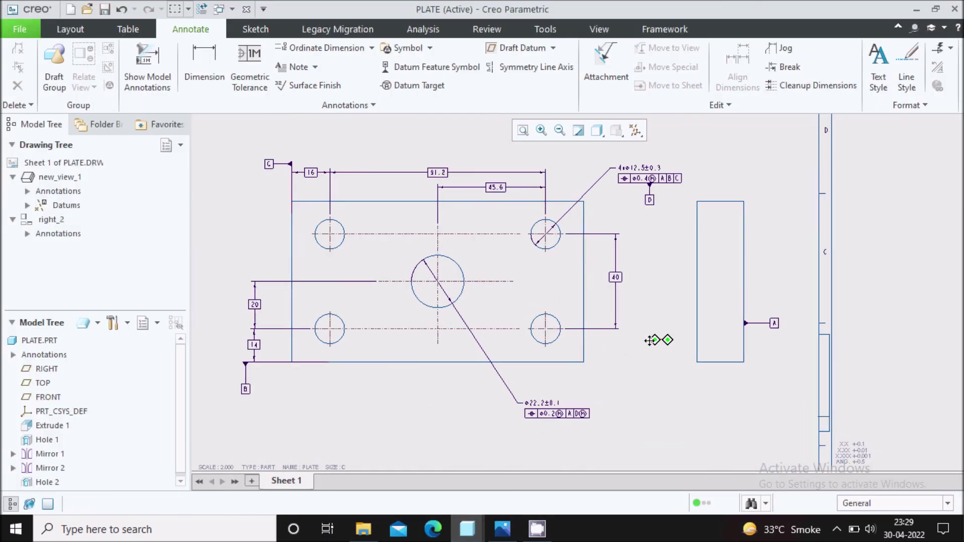
pyautogui.moveTo(652, 341); pyautogui.dragTo(642, 343, button='middle')
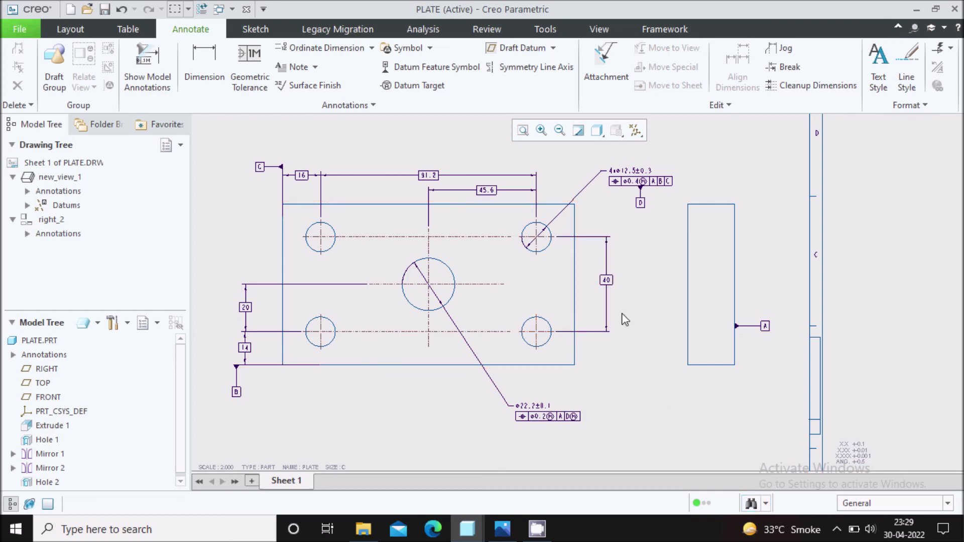
pyautogui.scroll(-1, 628, 304)
pyautogui.scroll(2, 634, 297)
pyautogui.moveTo(649, 332); pyautogui.dragTo(723, 344, button='middle')
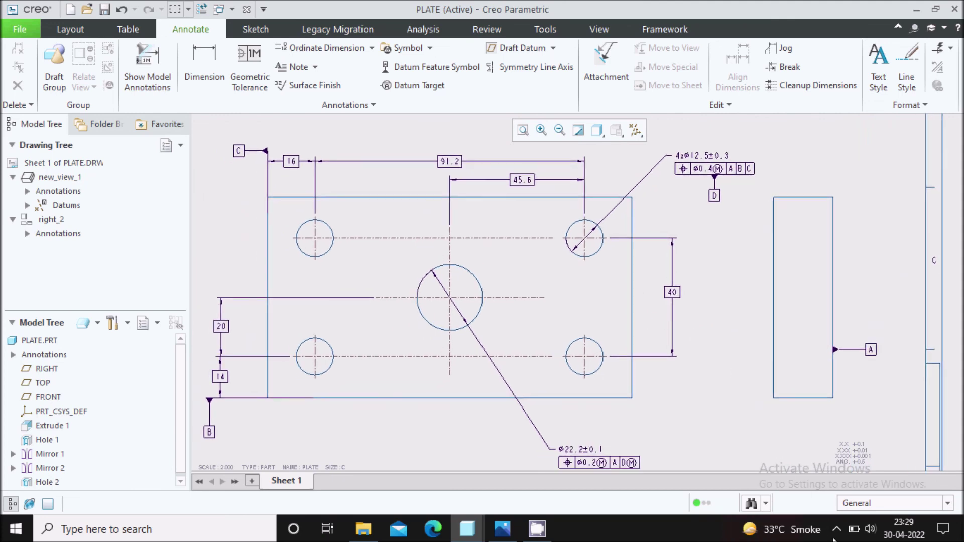